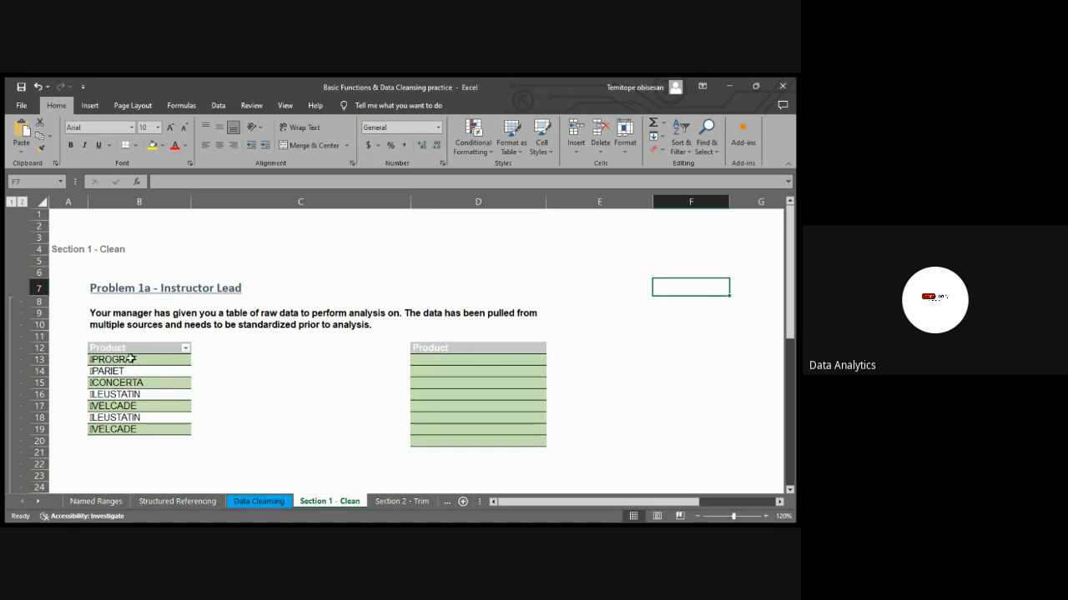
Enter =CLEAN(B13) in cell D13 to strip non-printable characters from the first raw product name
left_click(429, 360)
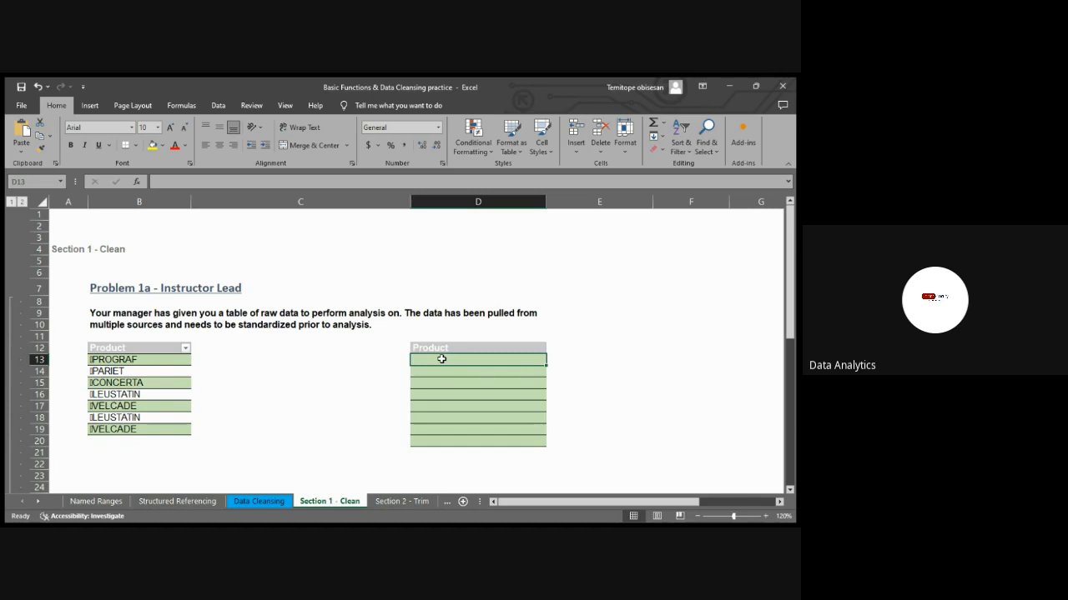
type("=CLEAN")
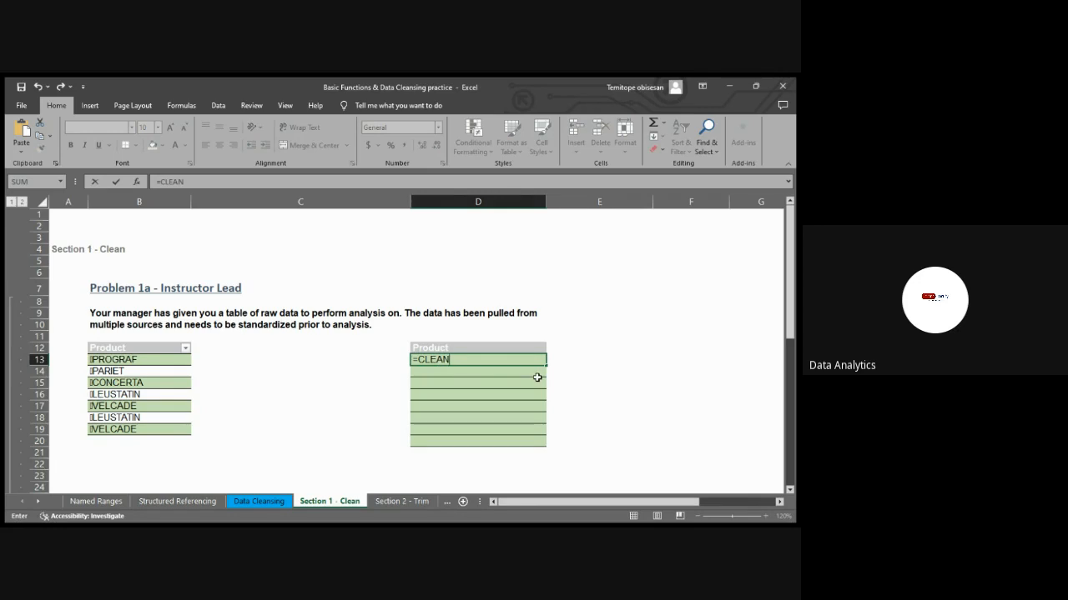
type("(")
left_click(138, 360)
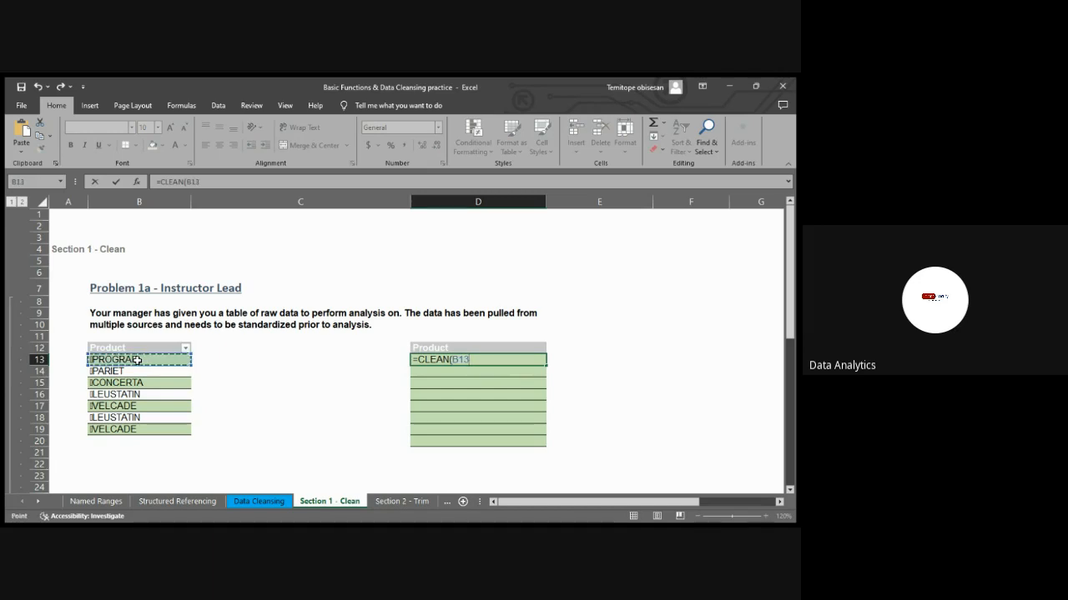
type(")")
key("Return")
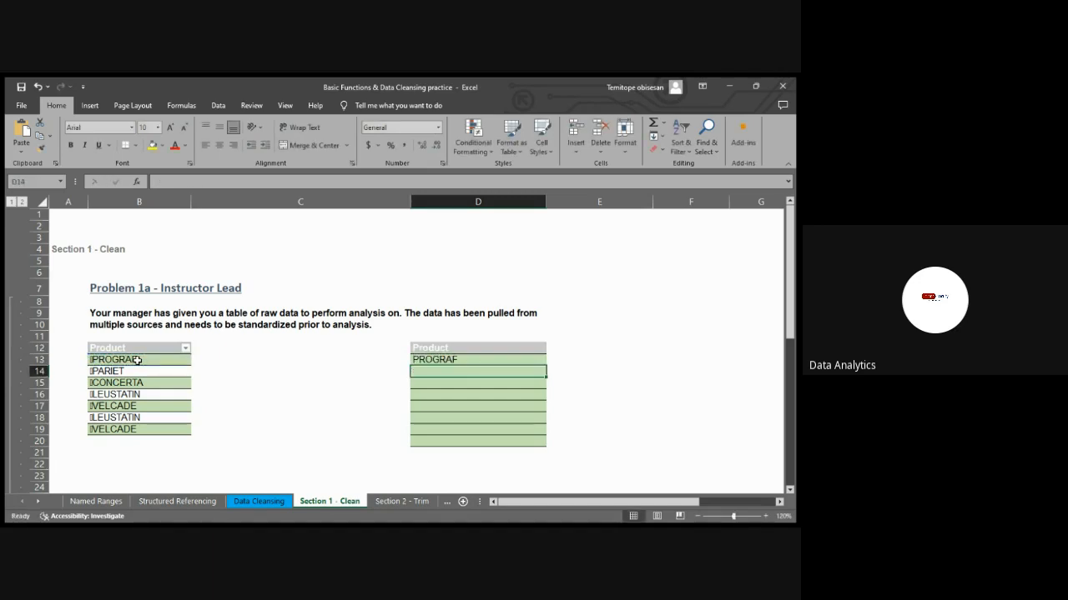
Fill the CLEAN formula from D13 down through D19 to cover all the raw product names
left_click(470, 358)
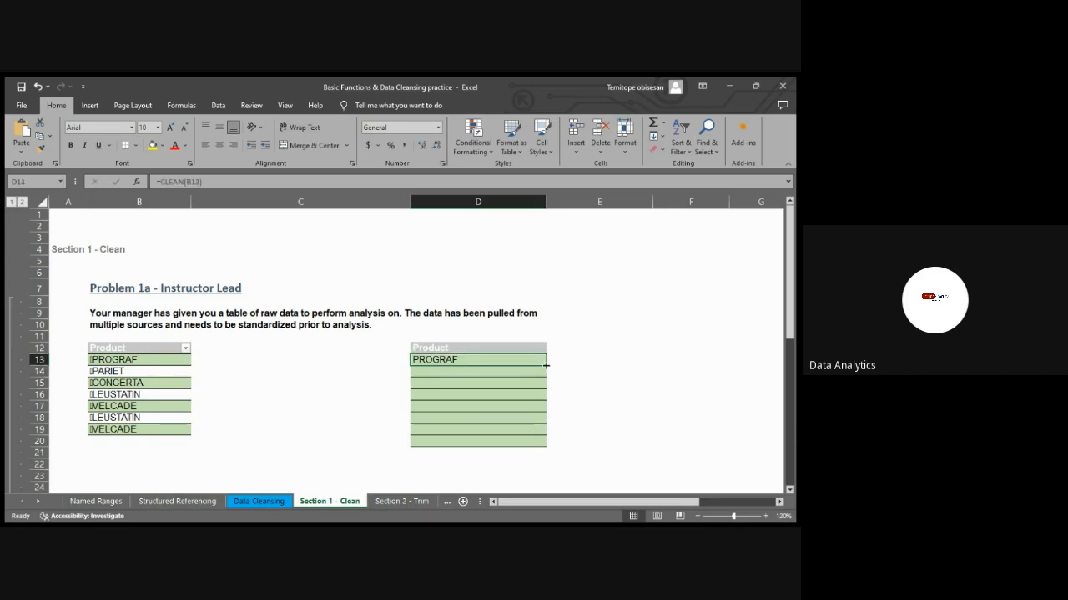
left_click_drag(546, 365, 537, 435)
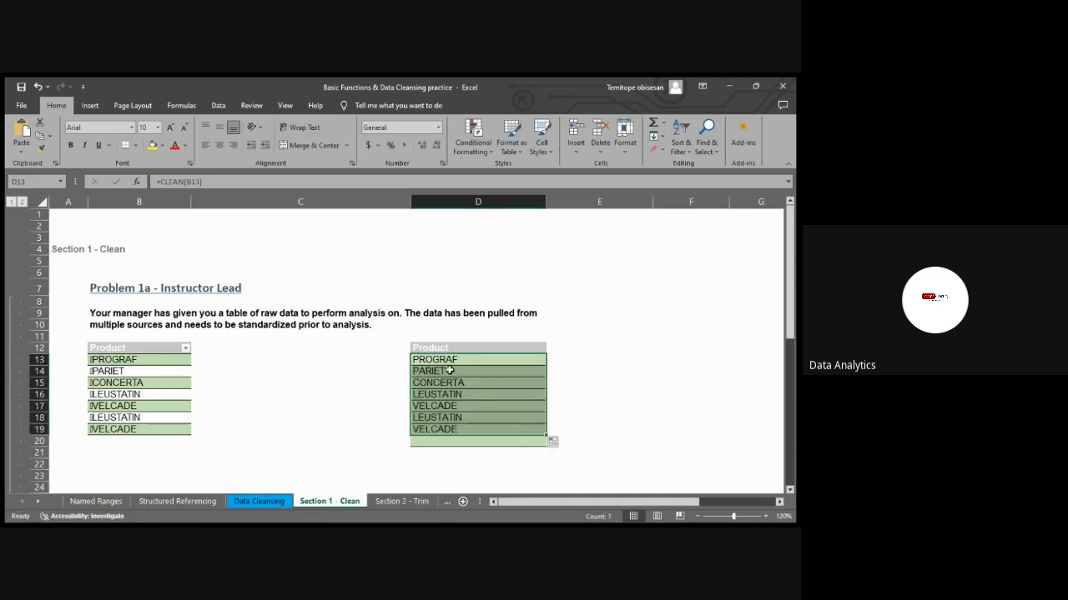
left_click(387, 385)
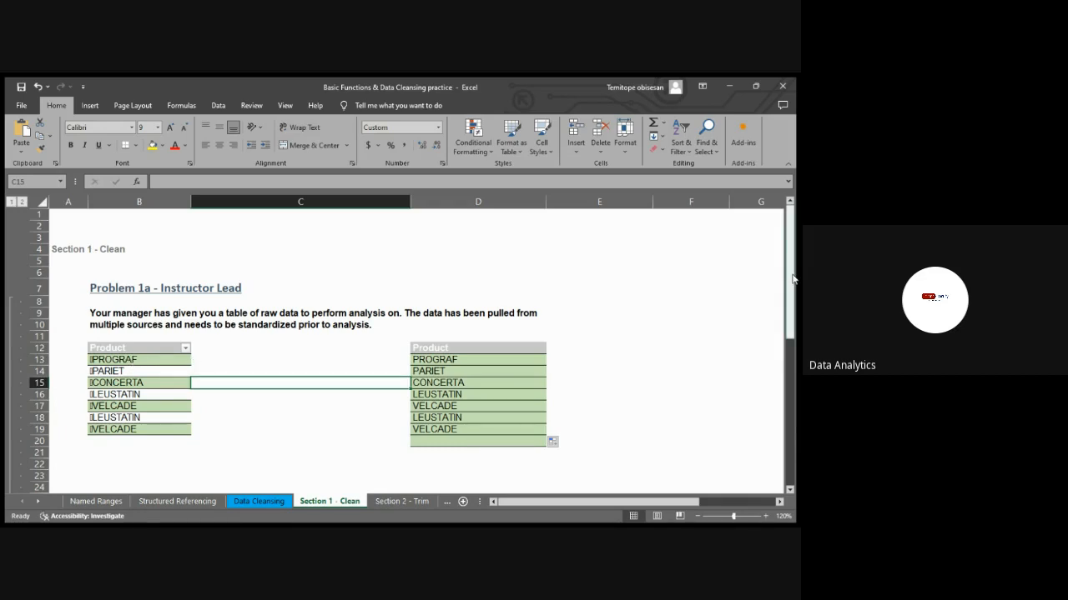
Look over the "Find the total of these values" exercise and the Section 2 - Trim sheet, returning to Section 1 - Clean
left_click_drag(793, 279, 792, 190)
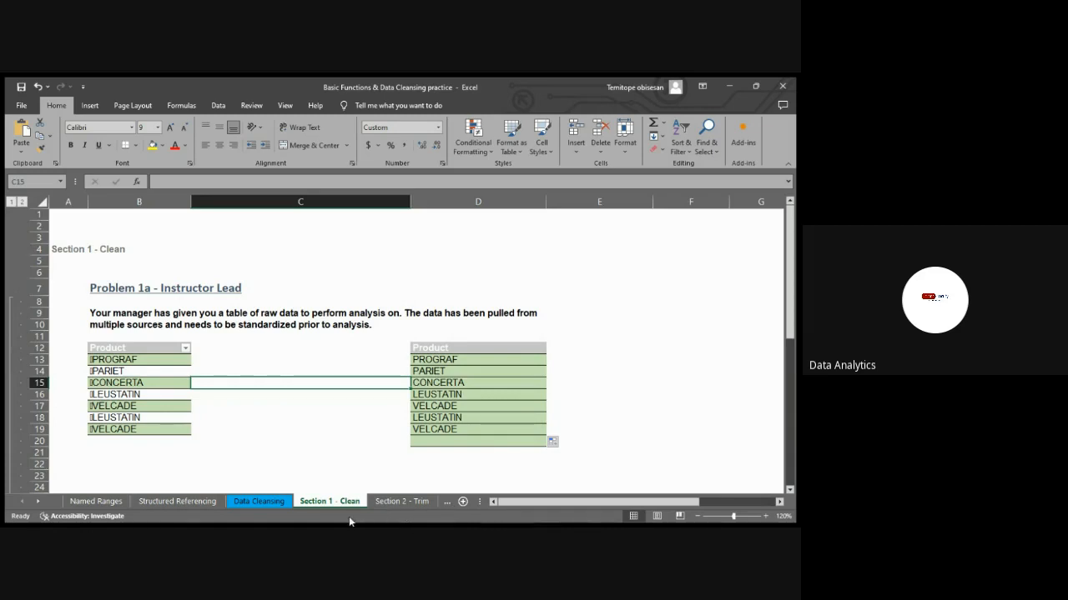
left_click(355, 484)
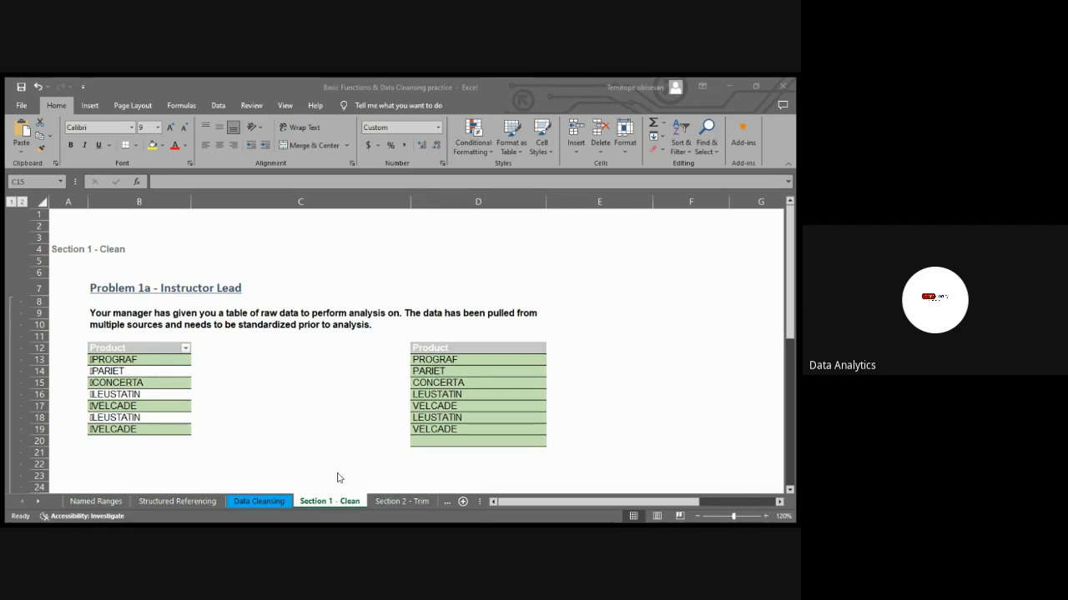
left_click(545, 490)
left_click_drag(787, 258, 787, 450)
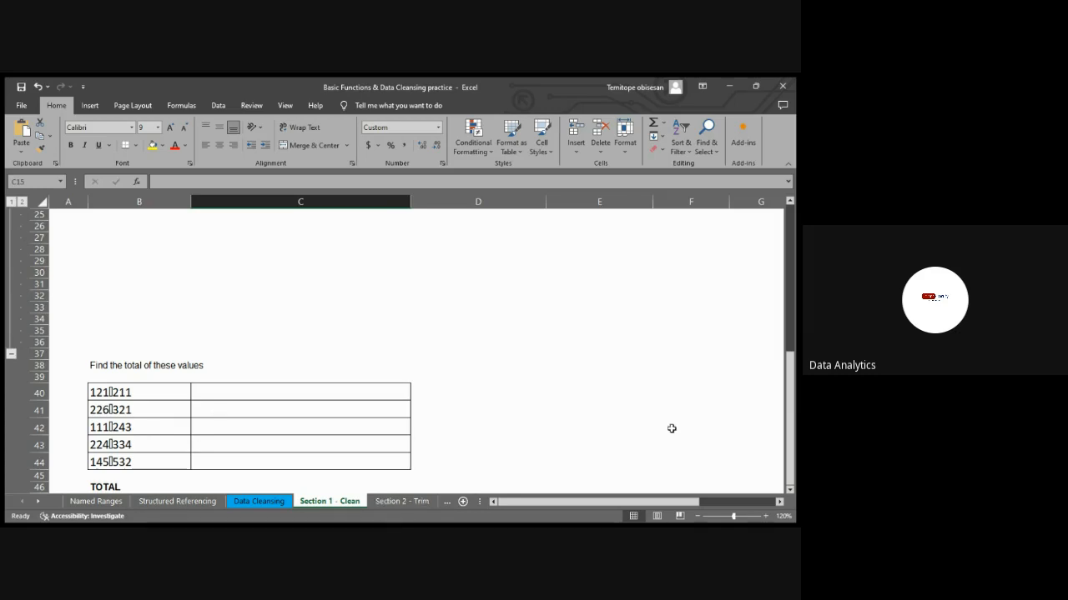
left_click(391, 502)
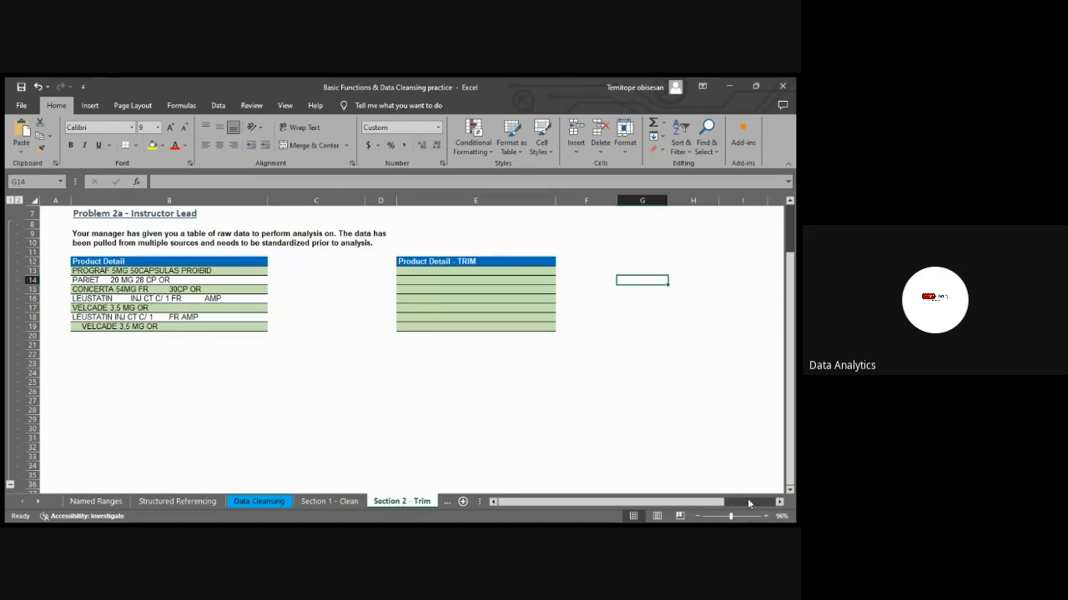
left_click(765, 516)
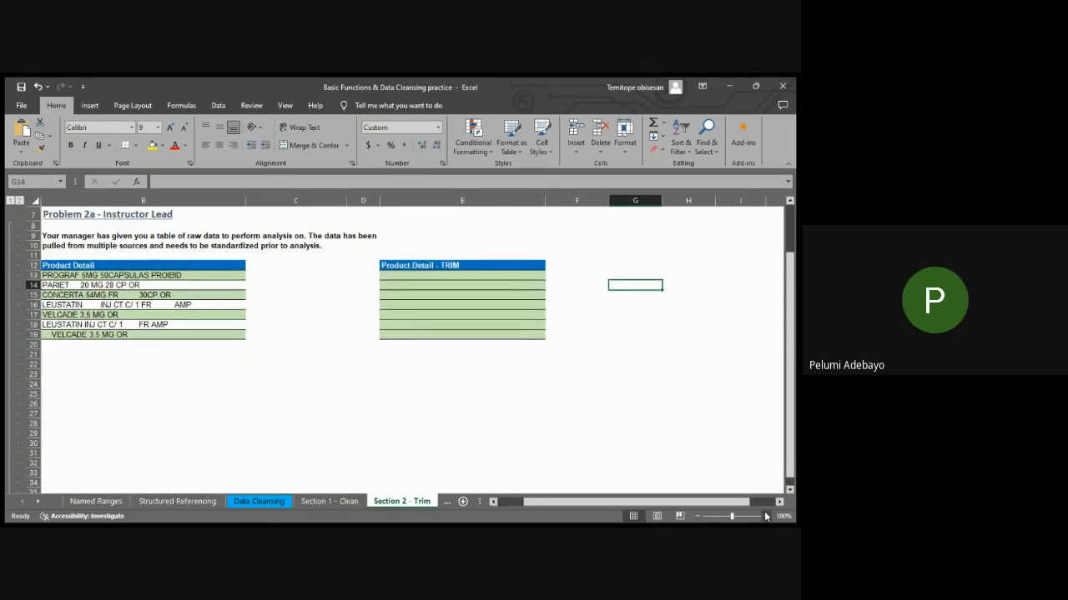
left_click(321, 503)
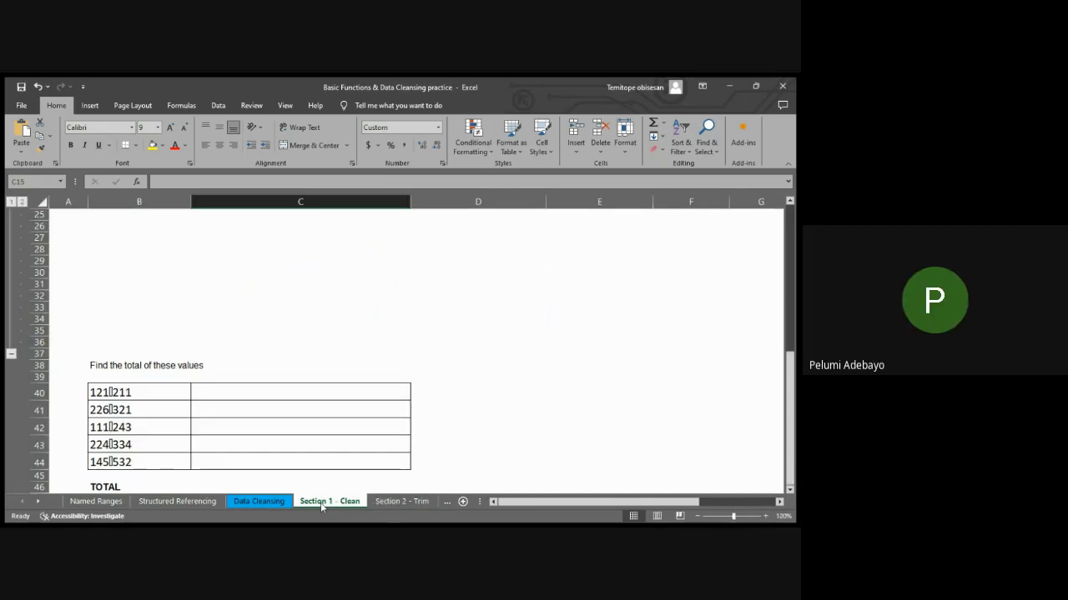
Clear the CLEAN formulas from cells D13:D20 of the second Product table in Problem 1a
left_click_drag(792, 406, 797, 227)
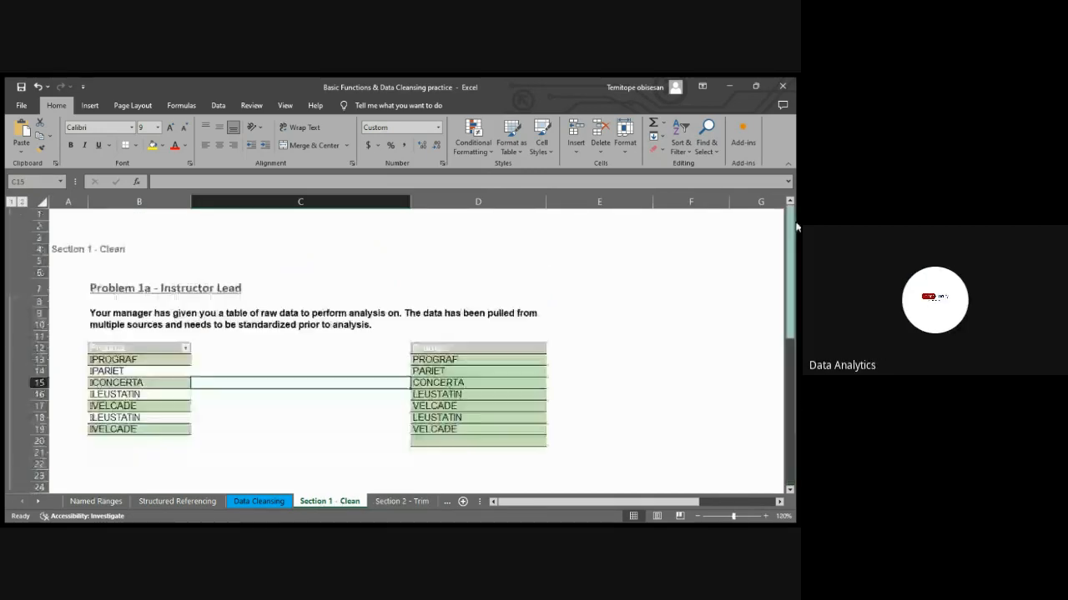
left_click_drag(469, 359, 466, 430)
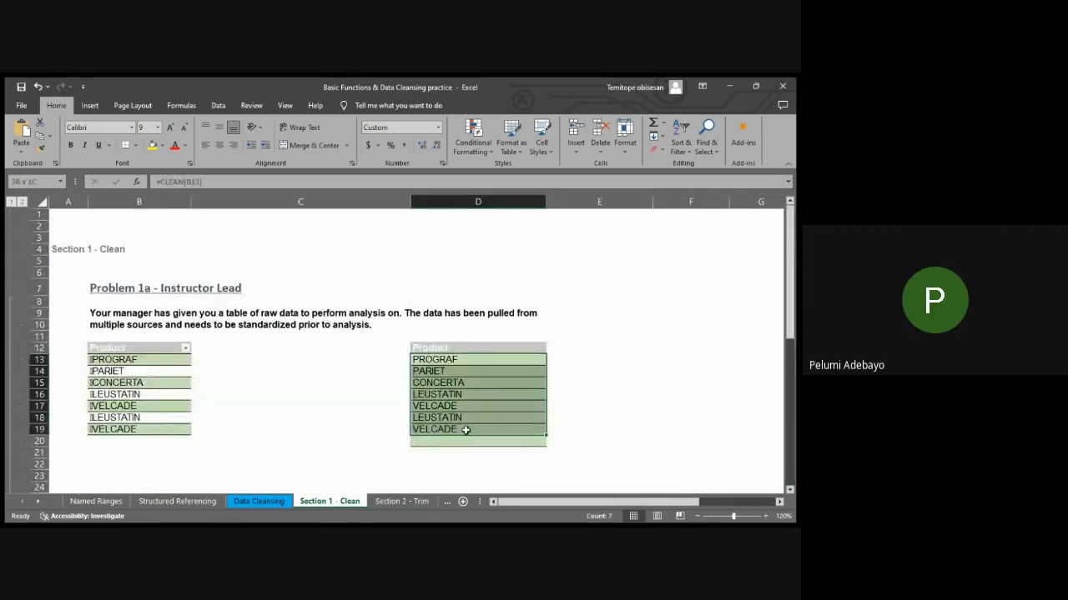
key("Home")
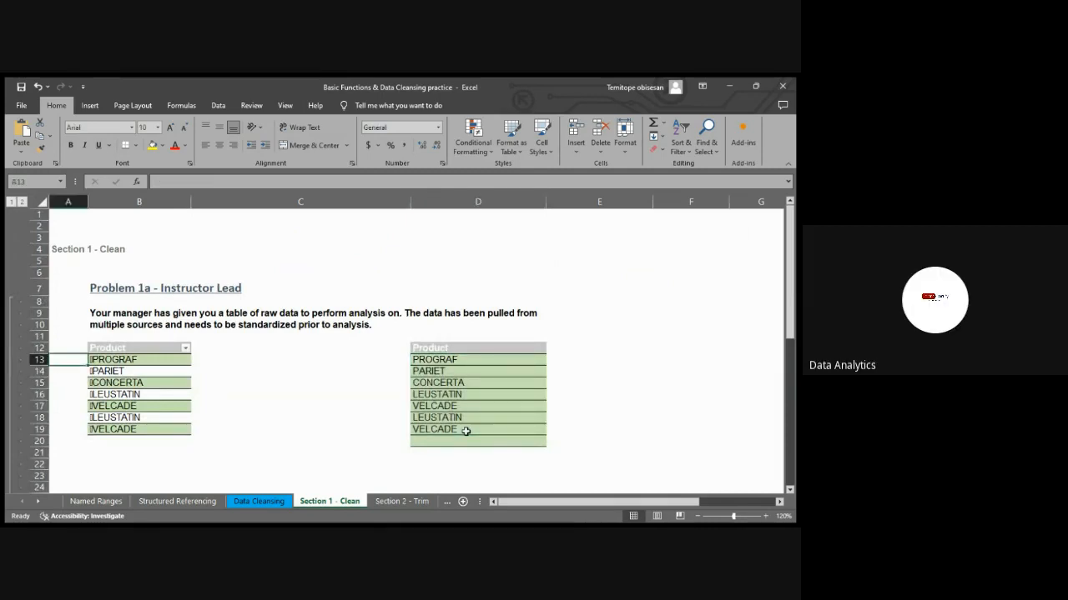
left_click_drag(484, 357, 471, 439)
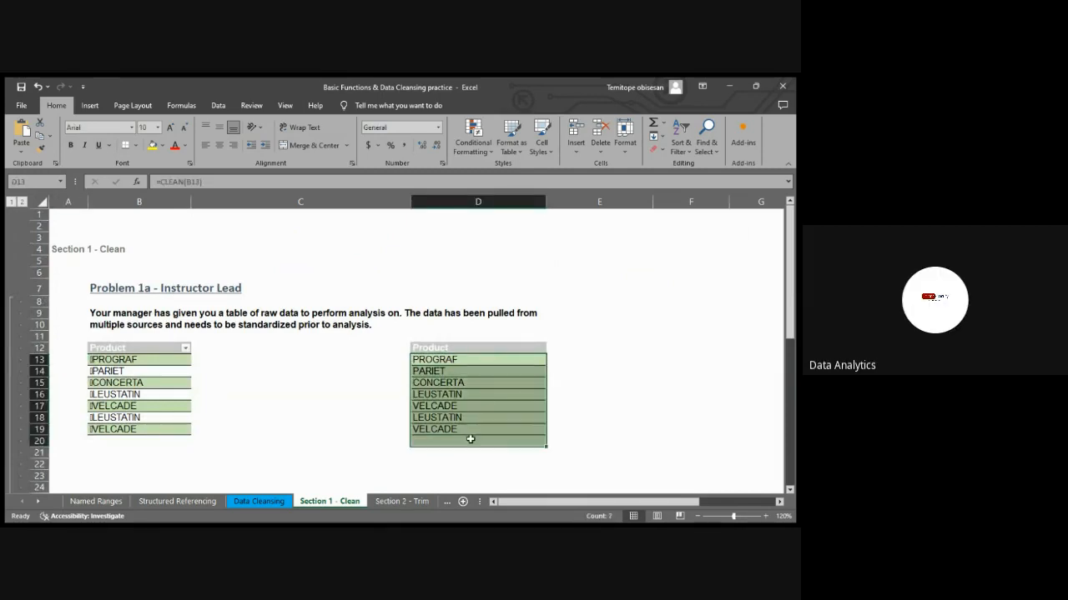
key("Delete")
Enter the formula =CLEAN(B13) in the first empty cell, D13, of the second Product table
left_click(426, 357)
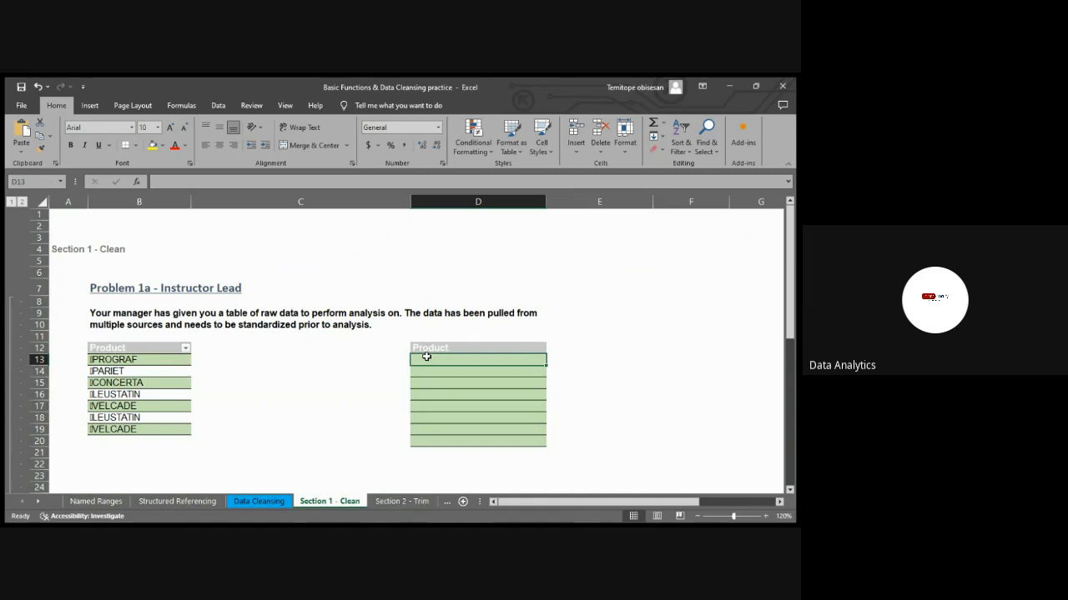
type("=CL")
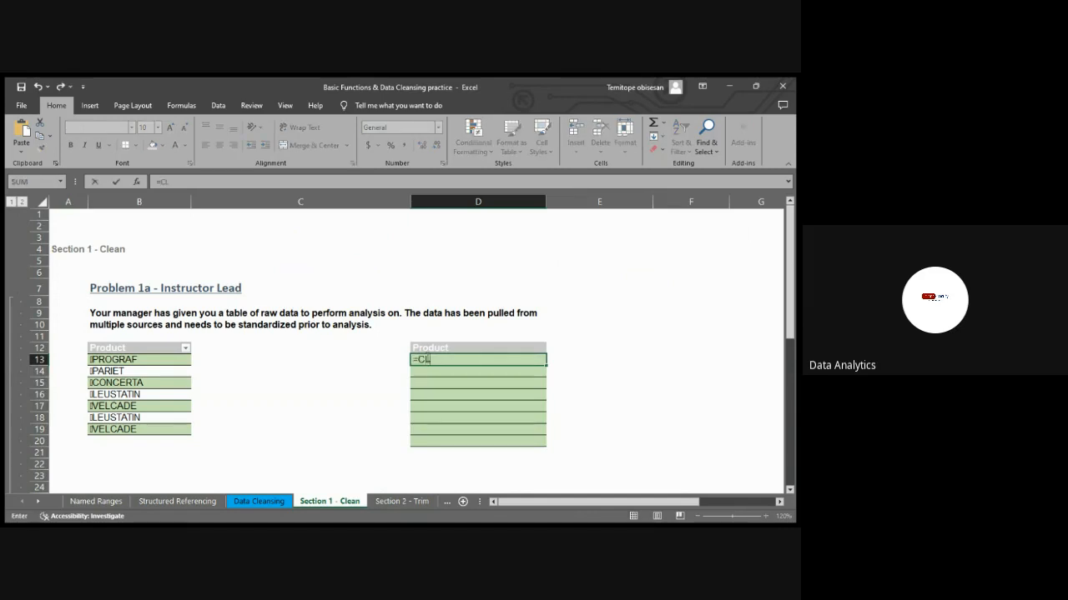
type("EAN(")
left_click(131, 360)
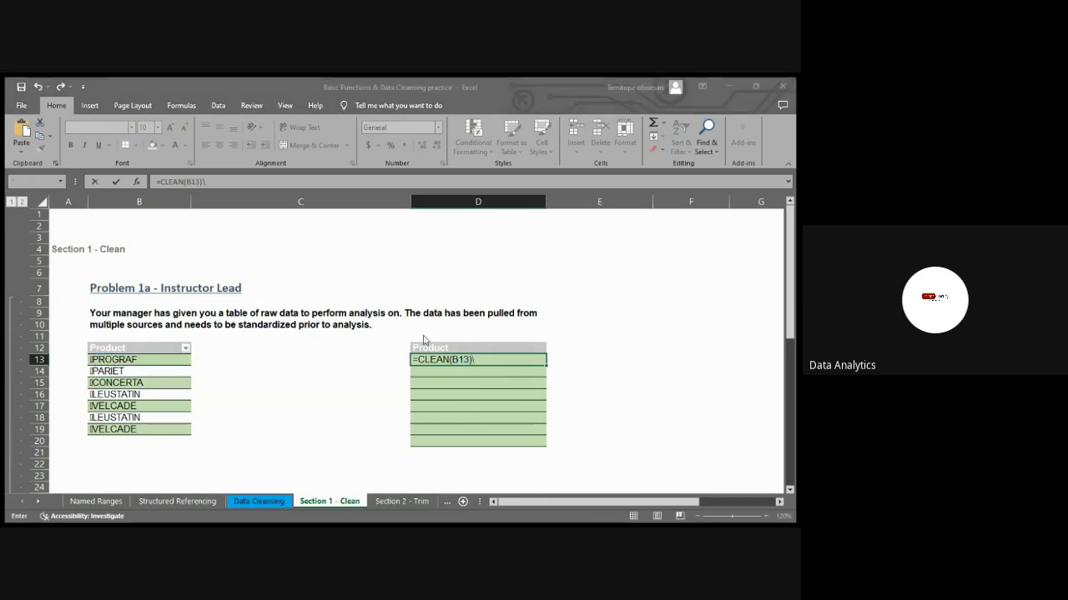
key("Return")
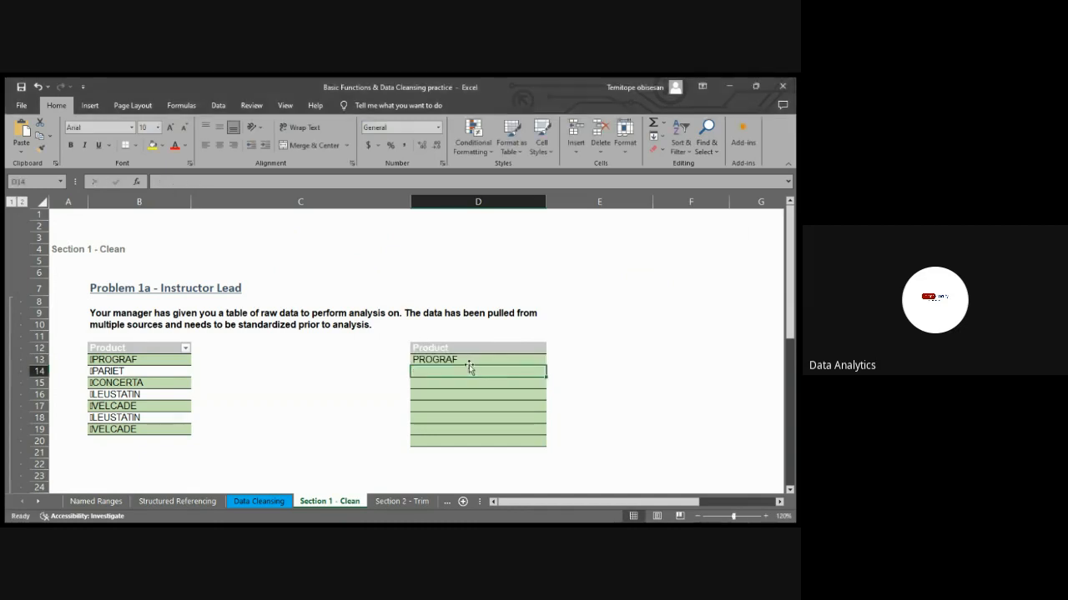
Copy the CLEAN formula in D13 down the Product column through row 19
left_click(467, 360)
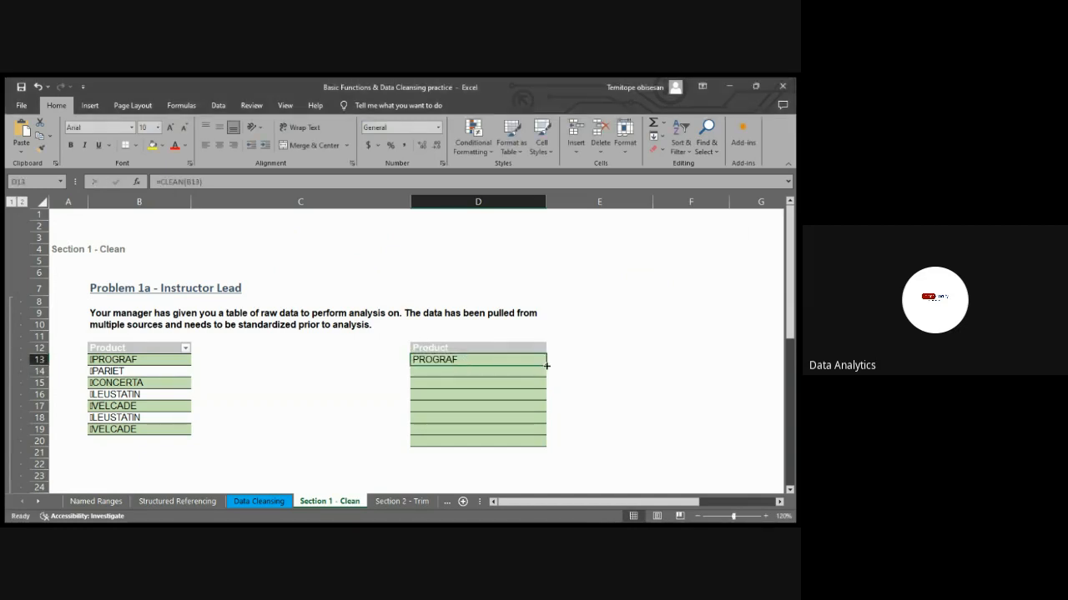
left_click_drag(546, 365, 539, 433)
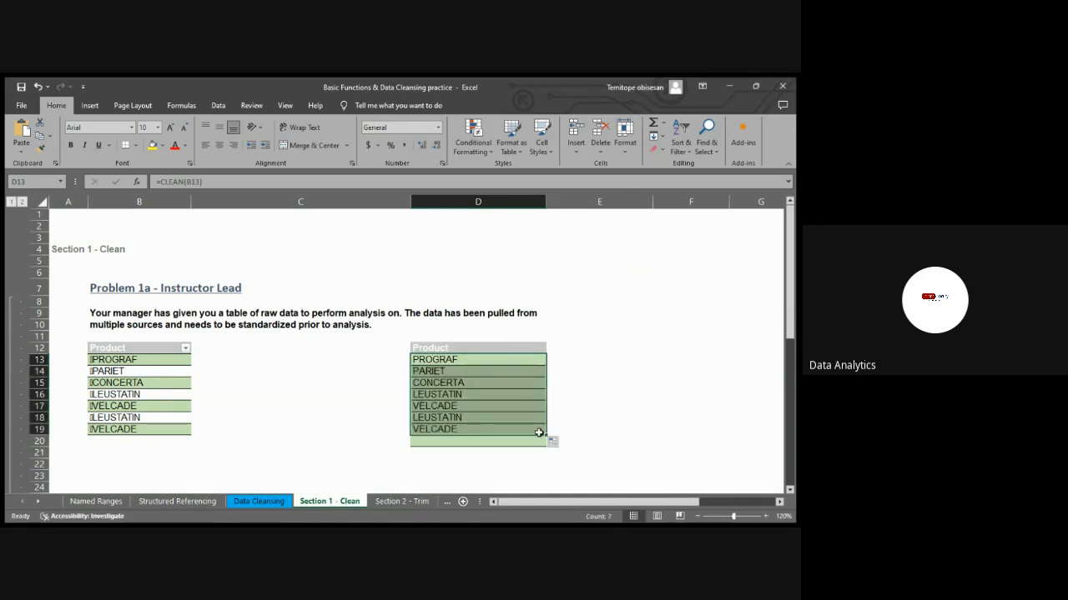
left_click(601, 383)
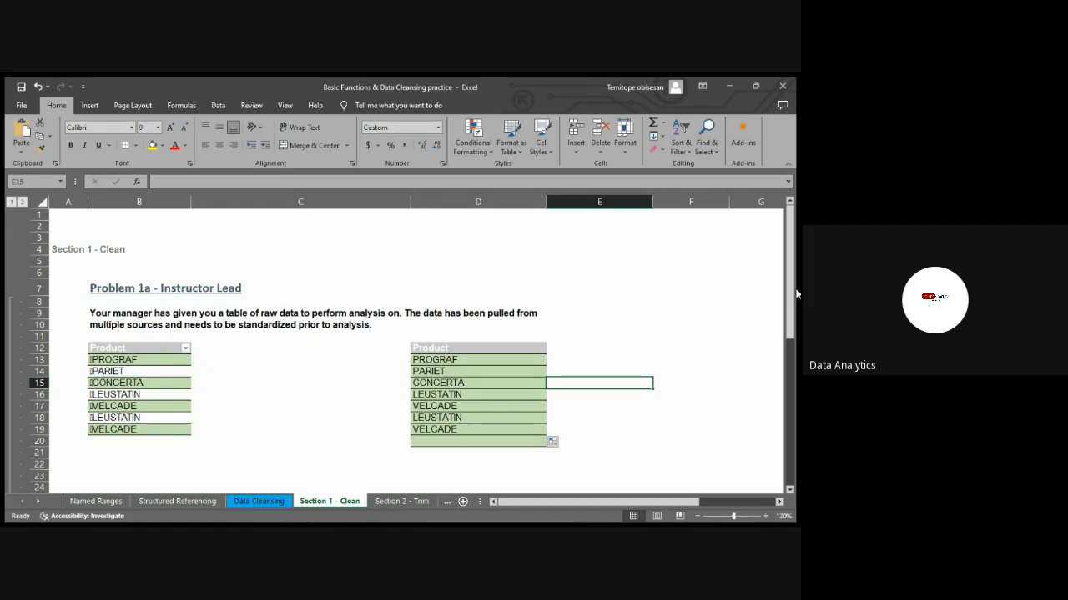
left_click_drag(796, 293, 796, 490)
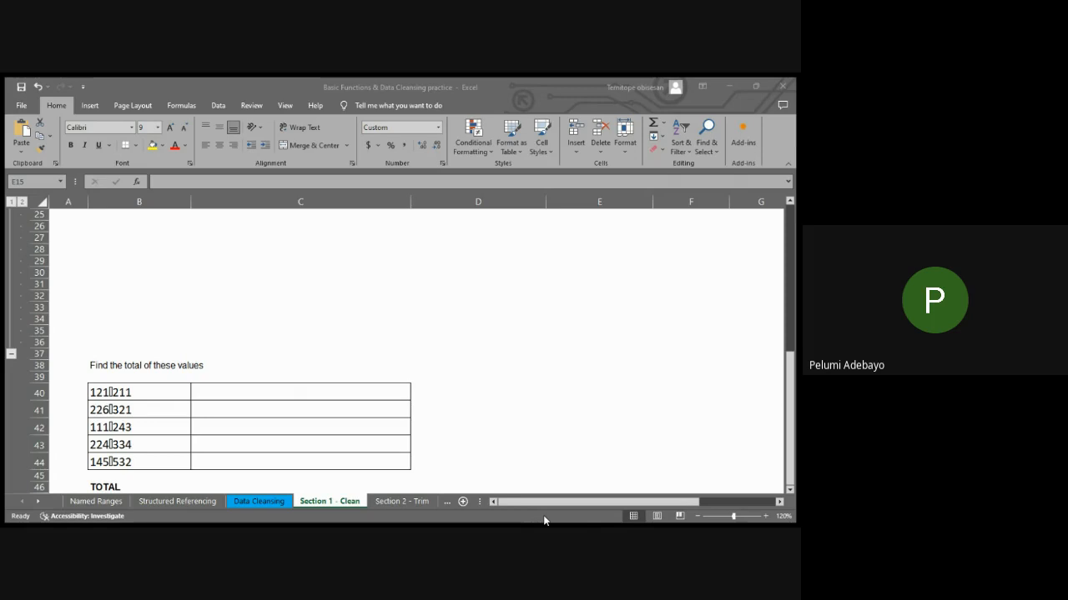
left_click(574, 472)
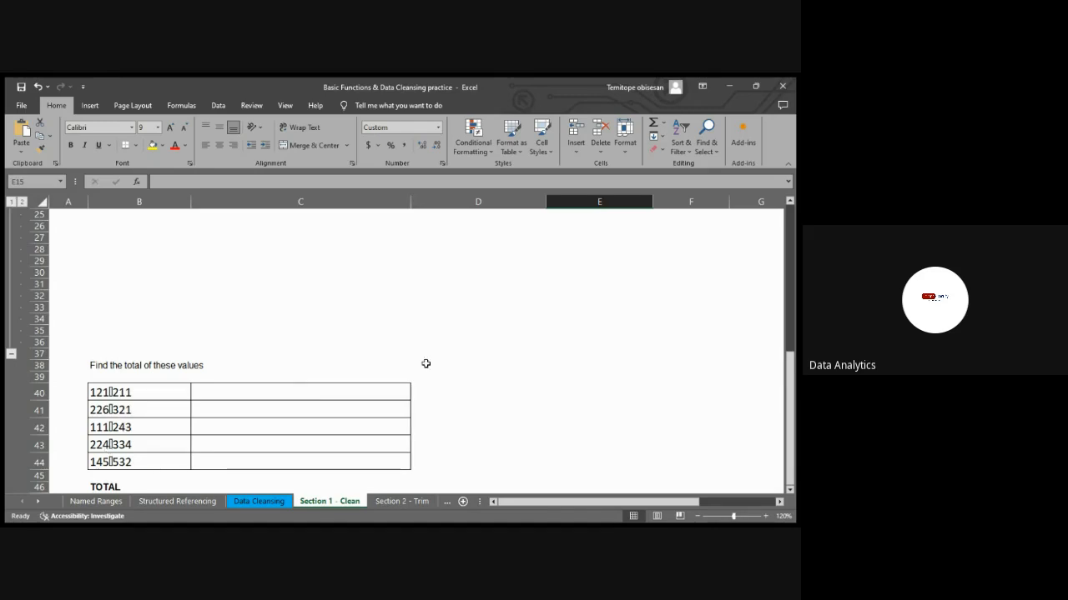
left_click_drag(789, 407, 789, 418)
Open the Section 2 - Trim sheet, enlarge its view to 120%, and bring the Problem 2a tables into view from column A
left_click(395, 502)
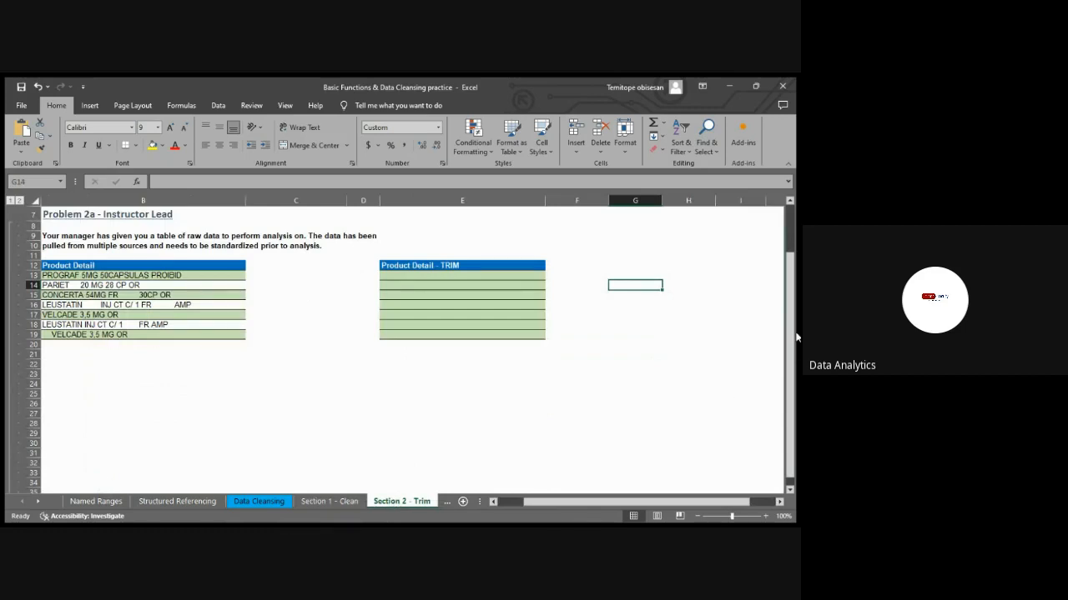
left_click(765, 516)
left_click(765, 516)
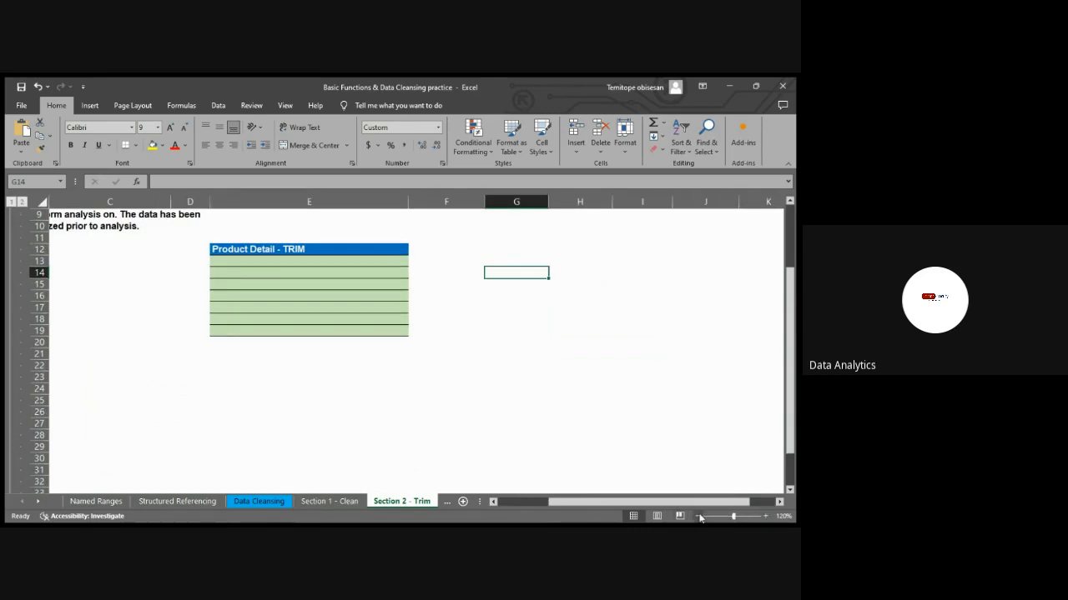
scroll(790, 421, "up", 3)
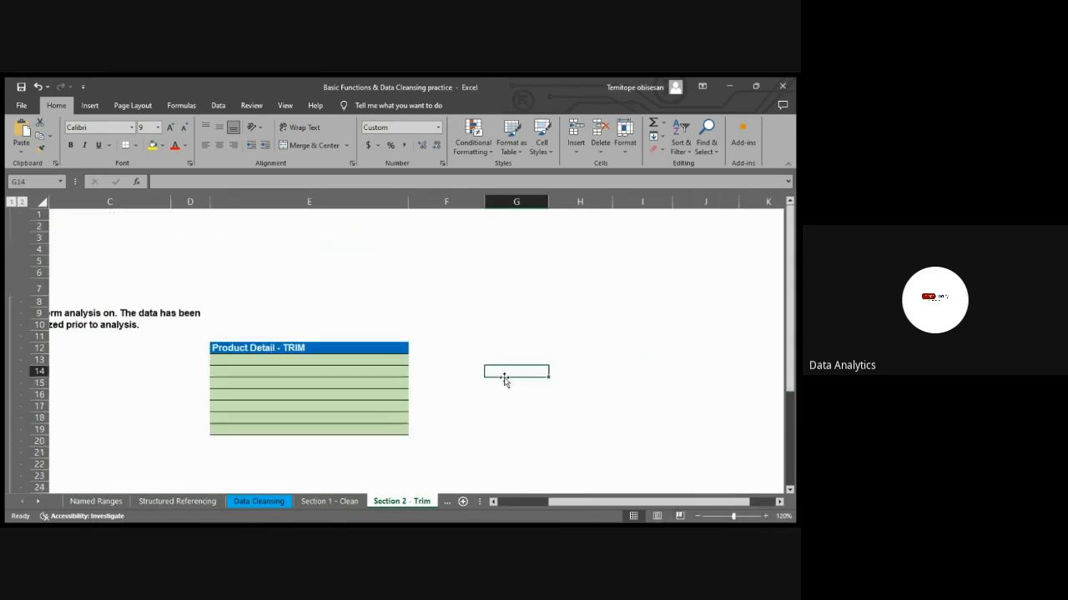
left_click(411, 393)
key("Left")
key("Left")
key("Left")
key("Left")
key("Left")
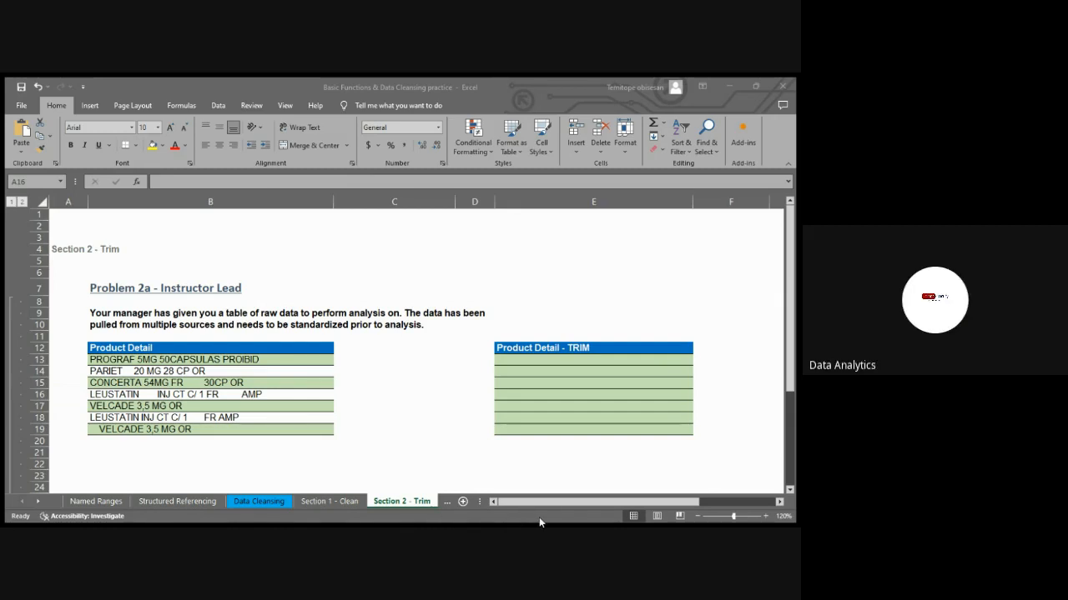
left_click(557, 476)
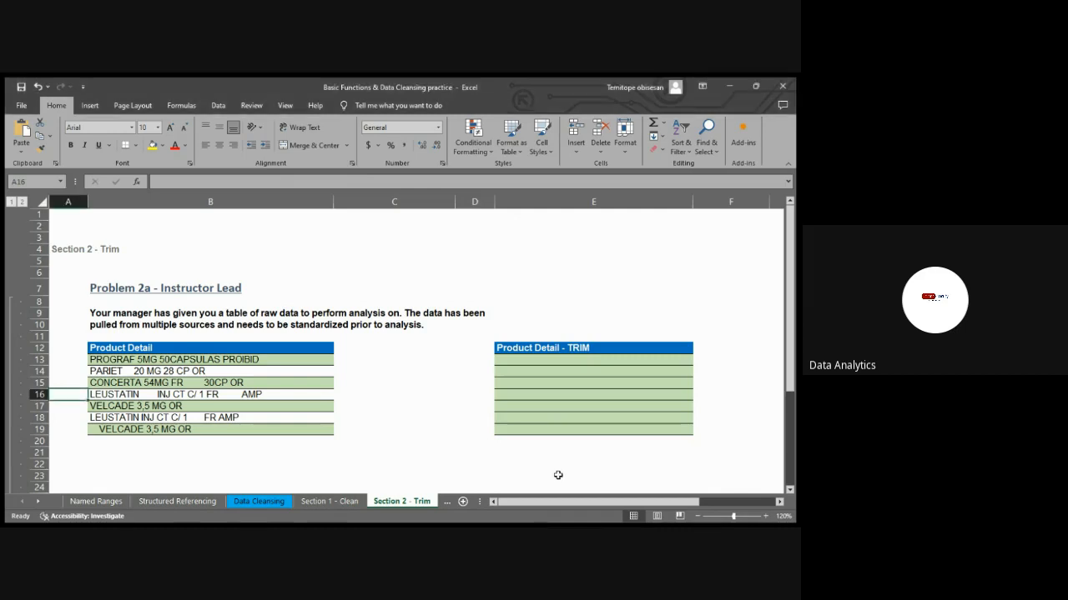
left_click(548, 274)
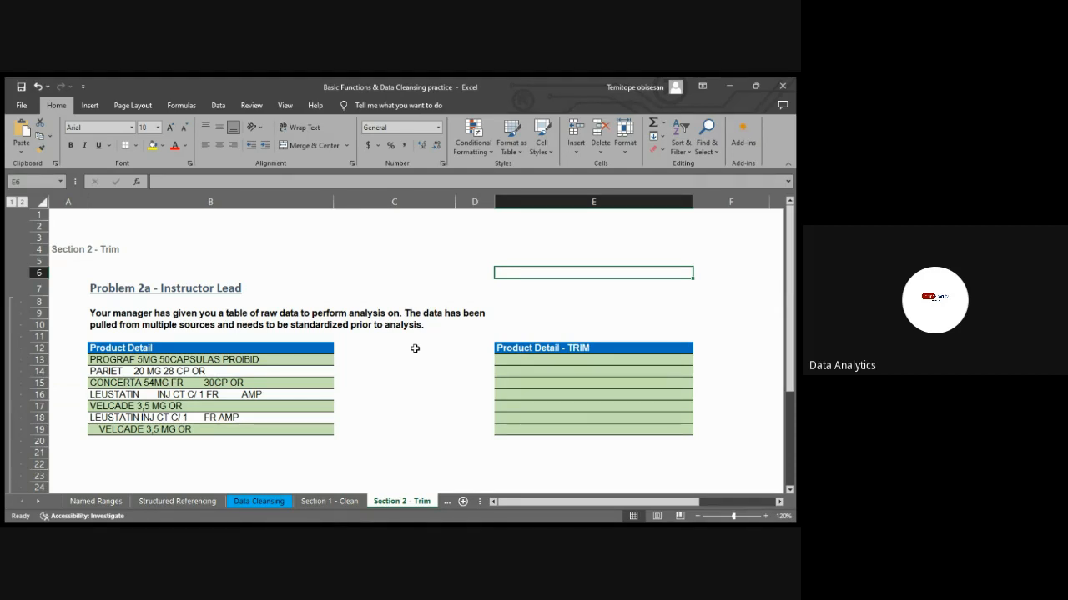
left_click(126, 372)
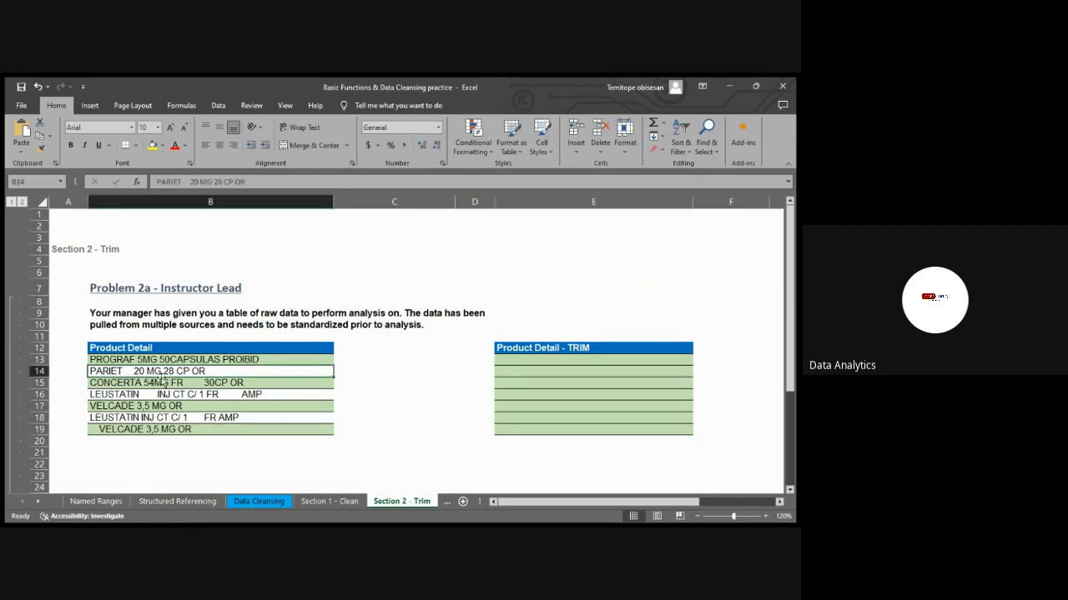
Enter the formula =TRIM(B13) in E13, the first cell under the Product Detail - TRIM heading
left_click(544, 361)
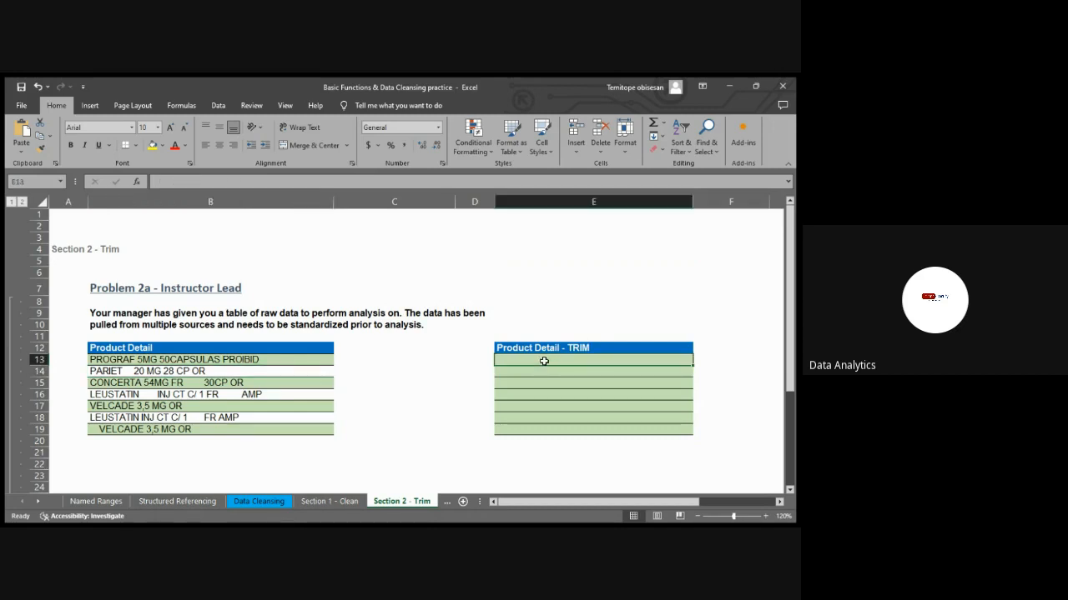
type("=TRI")
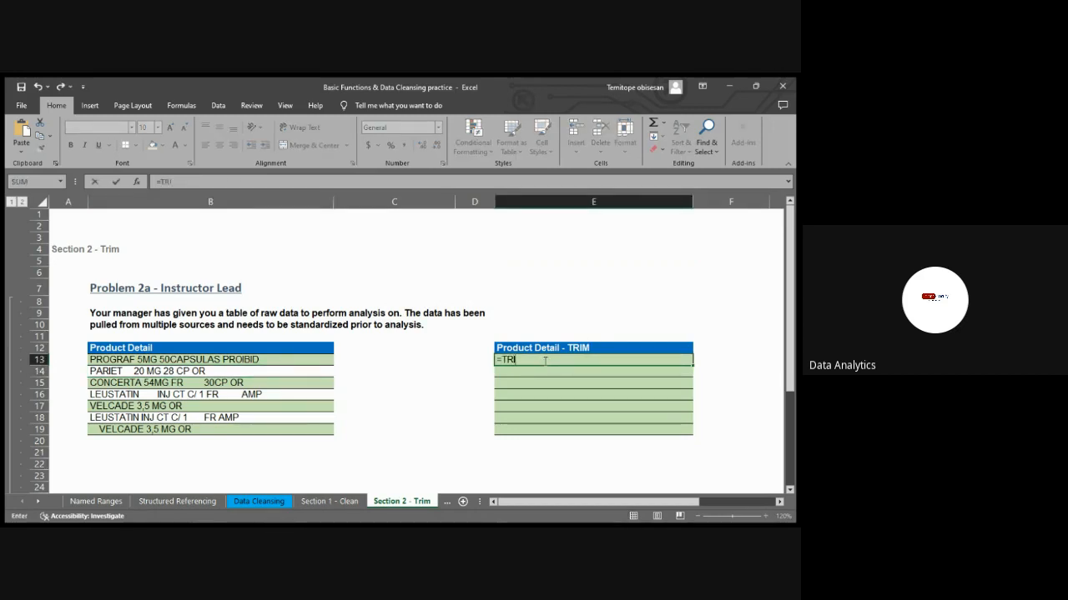
type("M(")
left_click(242, 360)
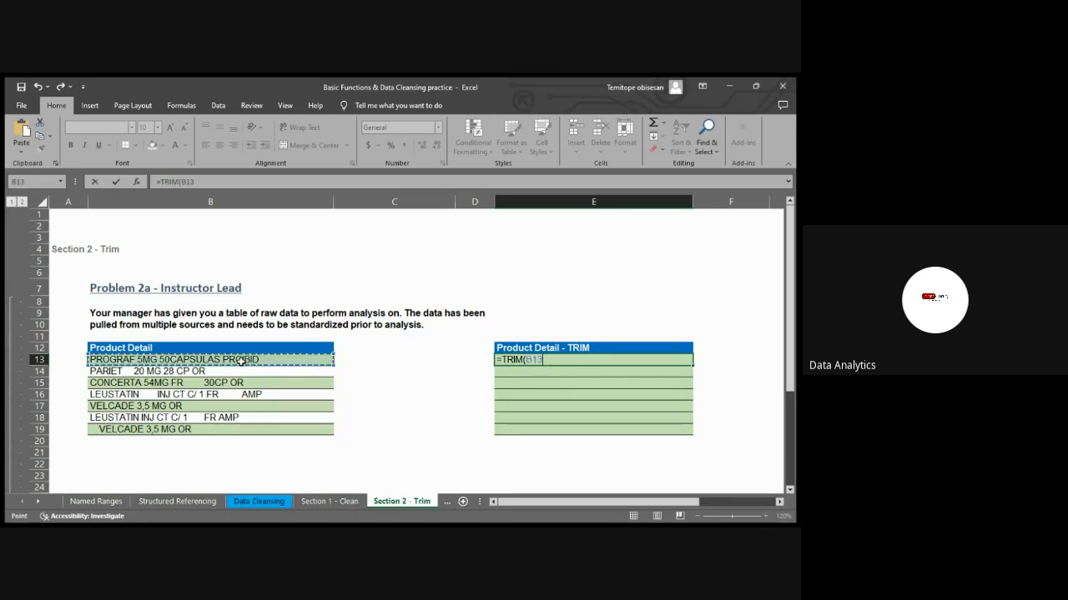
type(")")
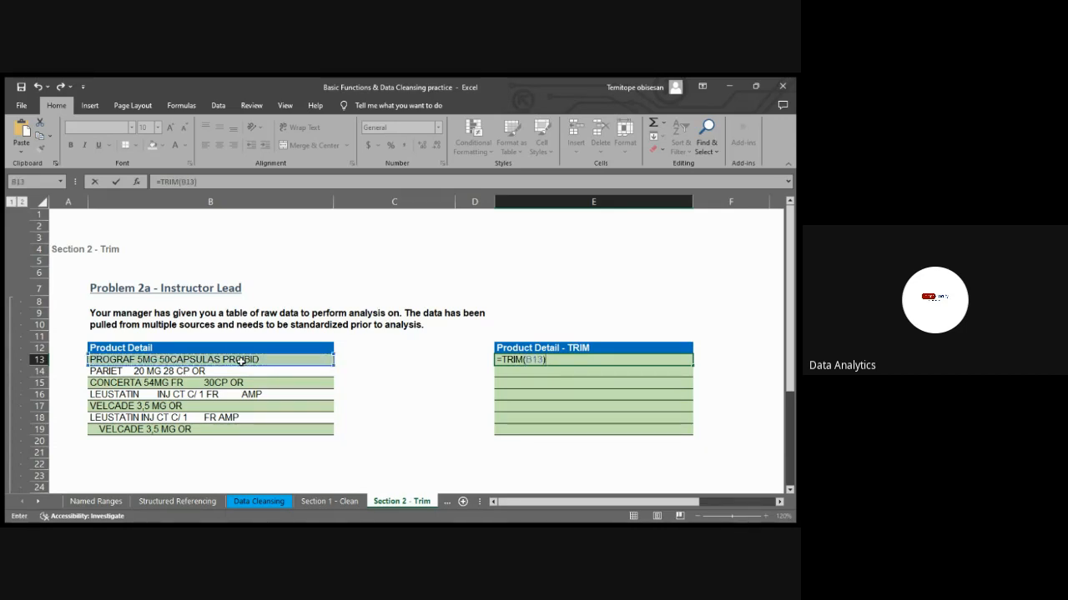
key("Return")
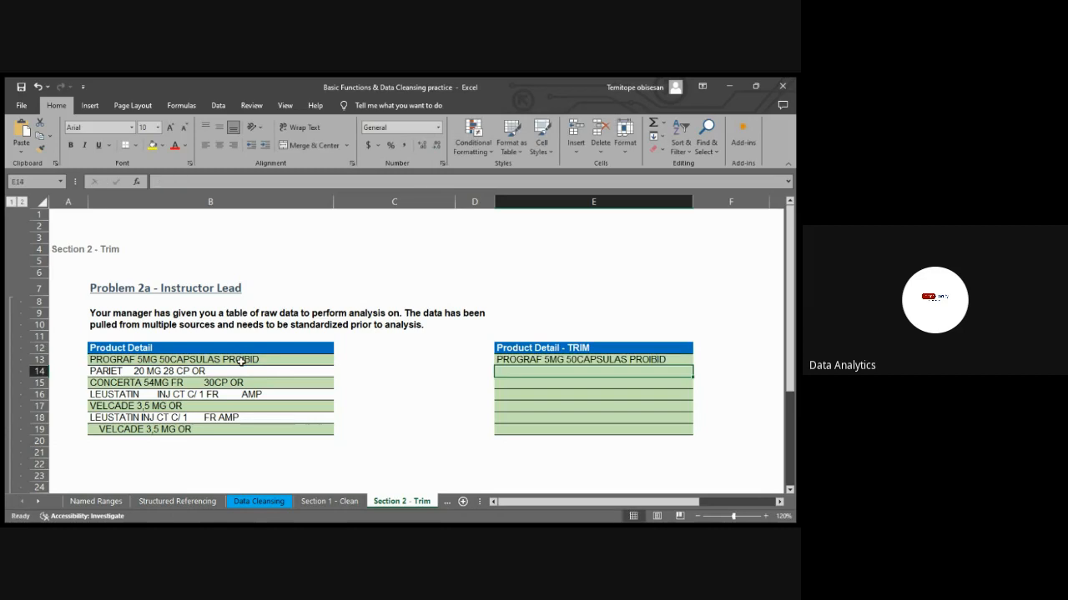
Copy the TRIM formula in E13 down the Product Detail - TRIM column through row 19
left_click(654, 358)
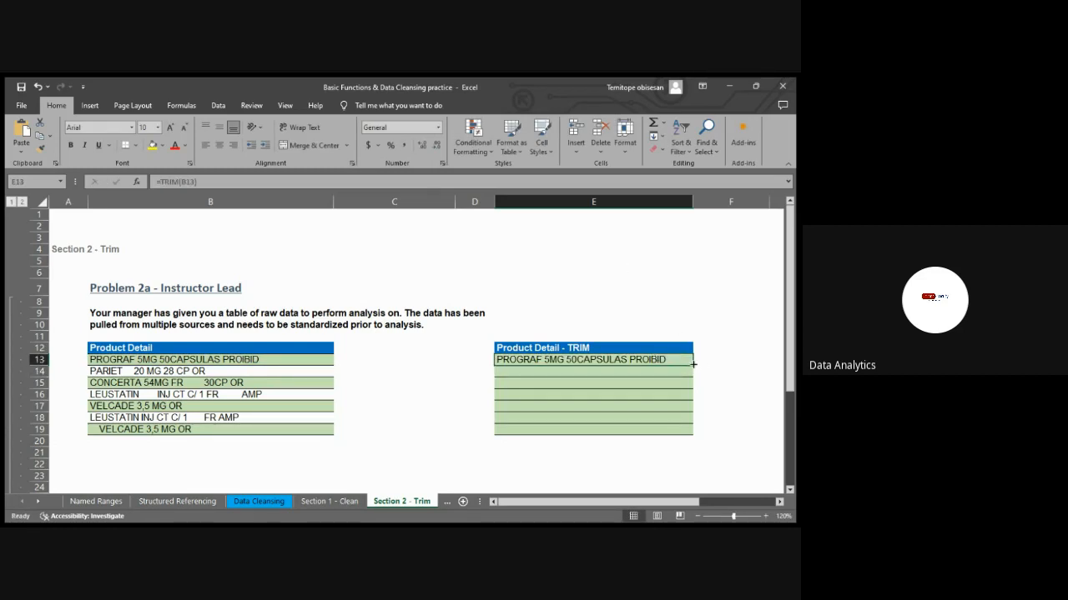
left_click_drag(693, 364, 681, 431)
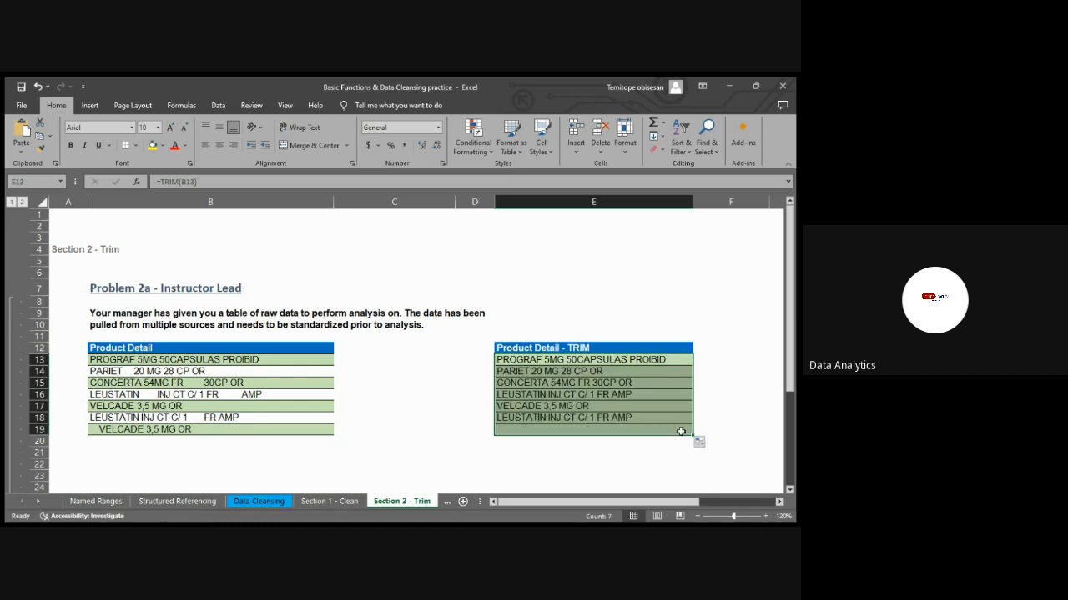
left_click(733, 393)
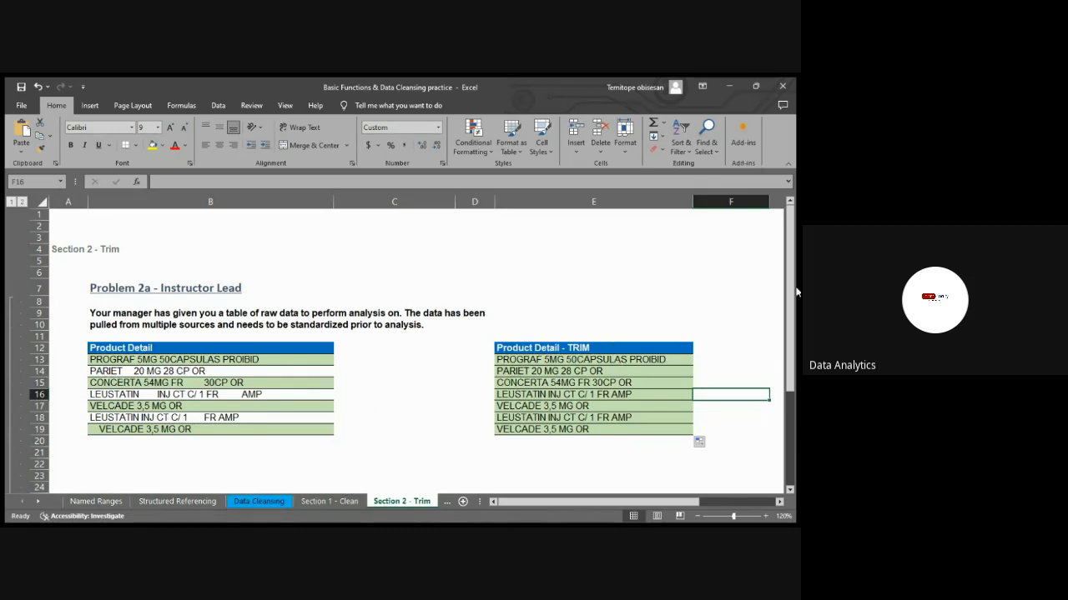
Open the Section 3 - Substitute sheet, enlarge its view to 140%, and bring both Problem 3a Product Detail tables into view
left_click_drag(789, 291, 794, 215)
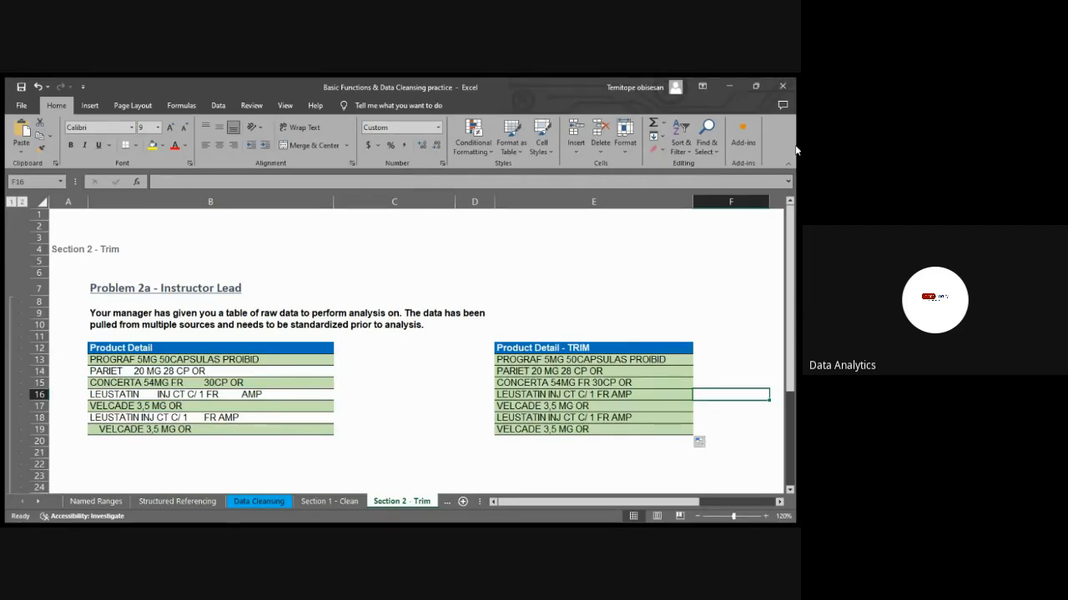
mouse_move(791, 260)
left_mouse_down()
mouse_move(782, 400)
mouse_move(783, 248)
left_mouse_up()
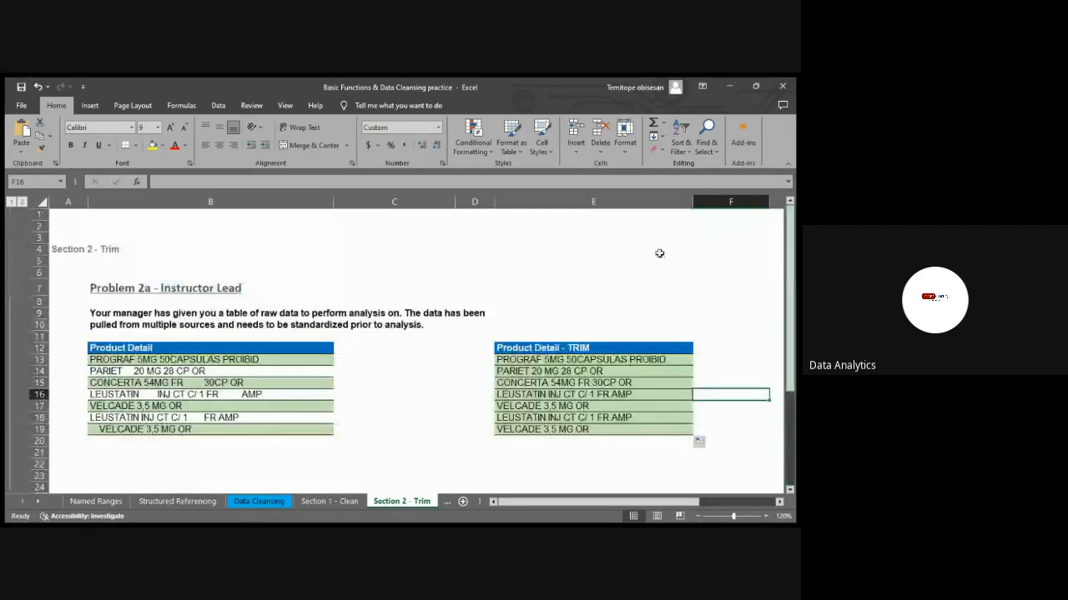
left_click(447, 503)
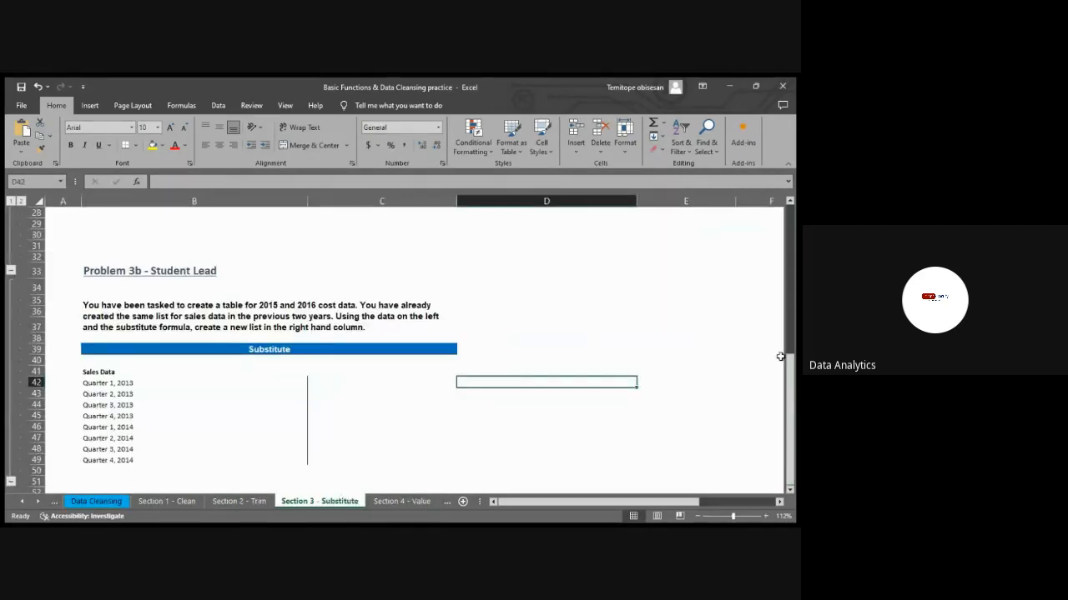
mouse_move(786, 357)
left_mouse_down()
mouse_move(794, 344)
mouse_move(792, 360)
left_mouse_up()
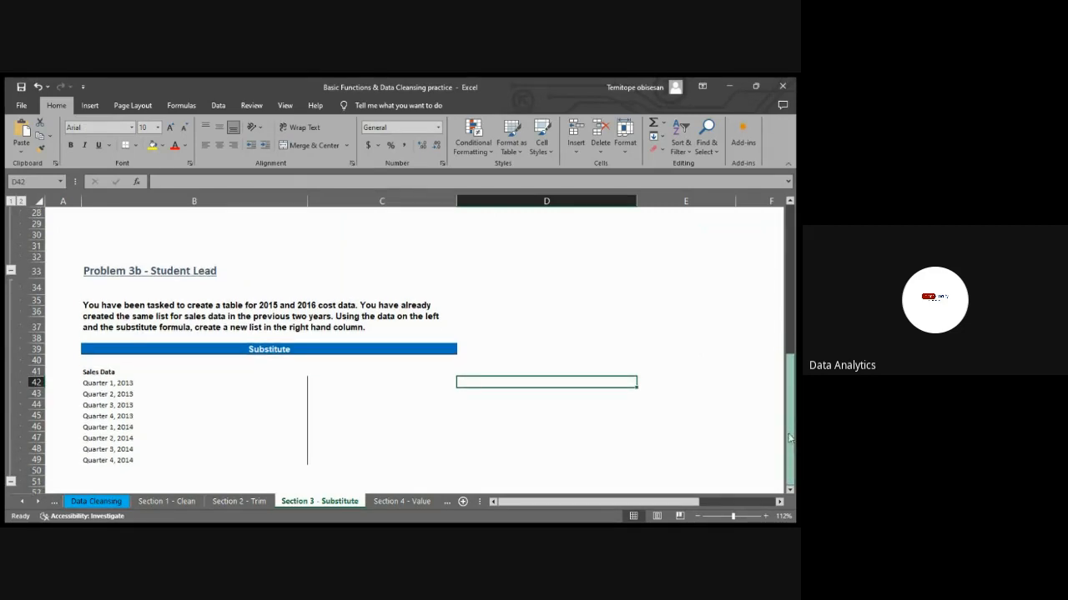
left_click_drag(790, 438, 793, 187)
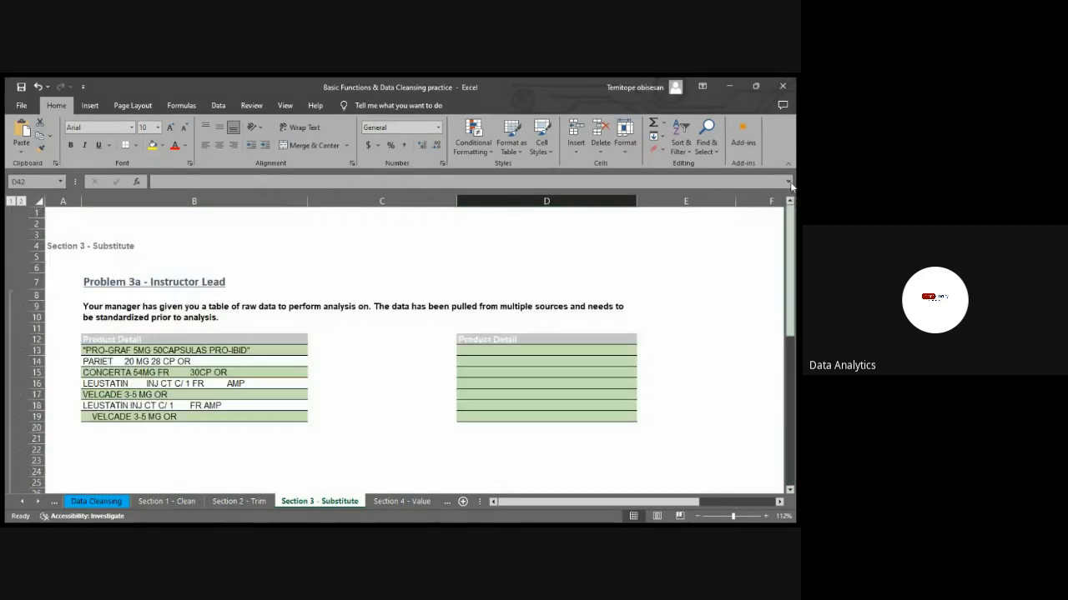
left_click(764, 517)
left_click(764, 516)
left_click(764, 516)
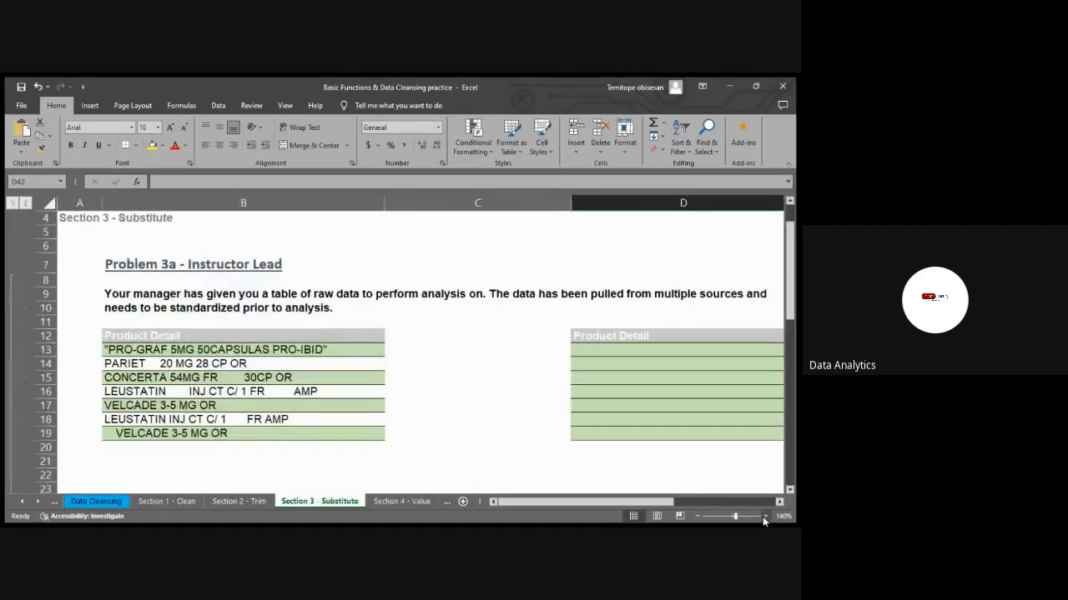
left_click_drag(582, 502, 595, 505)
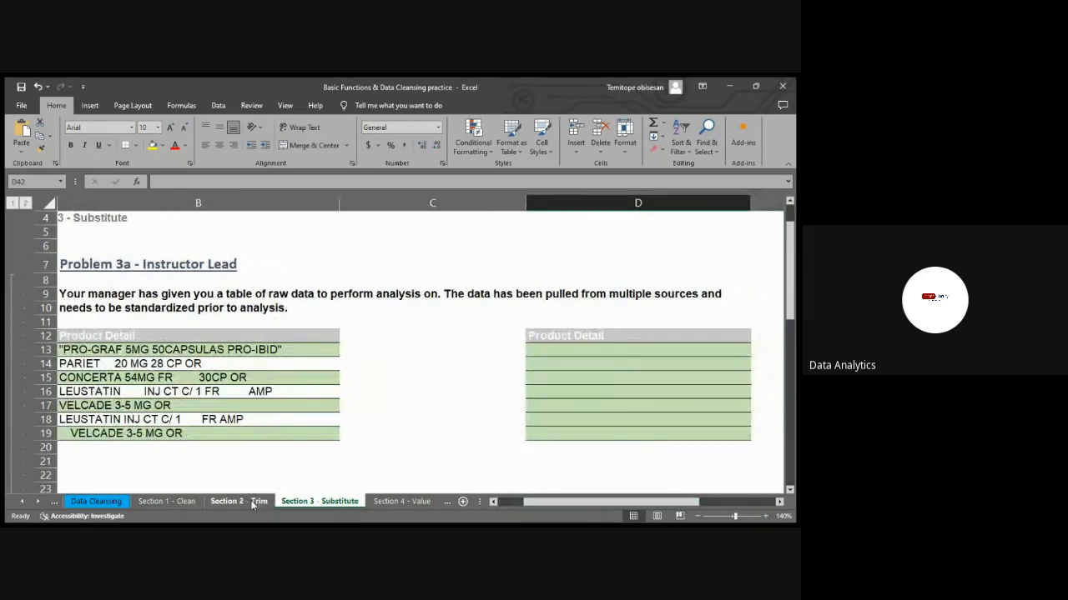
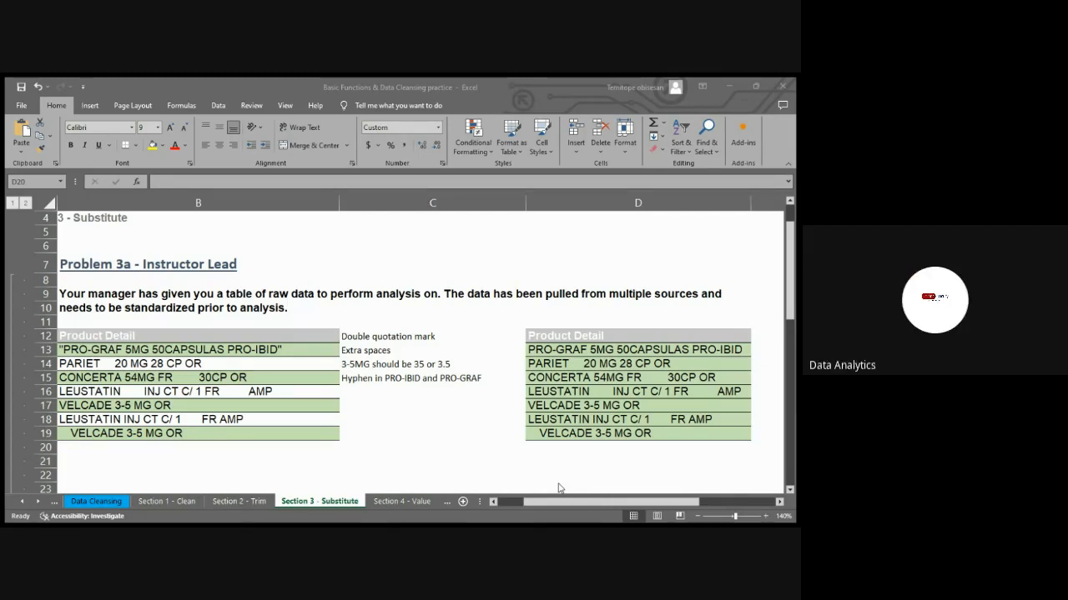
Clear the existing formulas from the second Product Detail table, cells D13 through D19
left_click(561, 488)
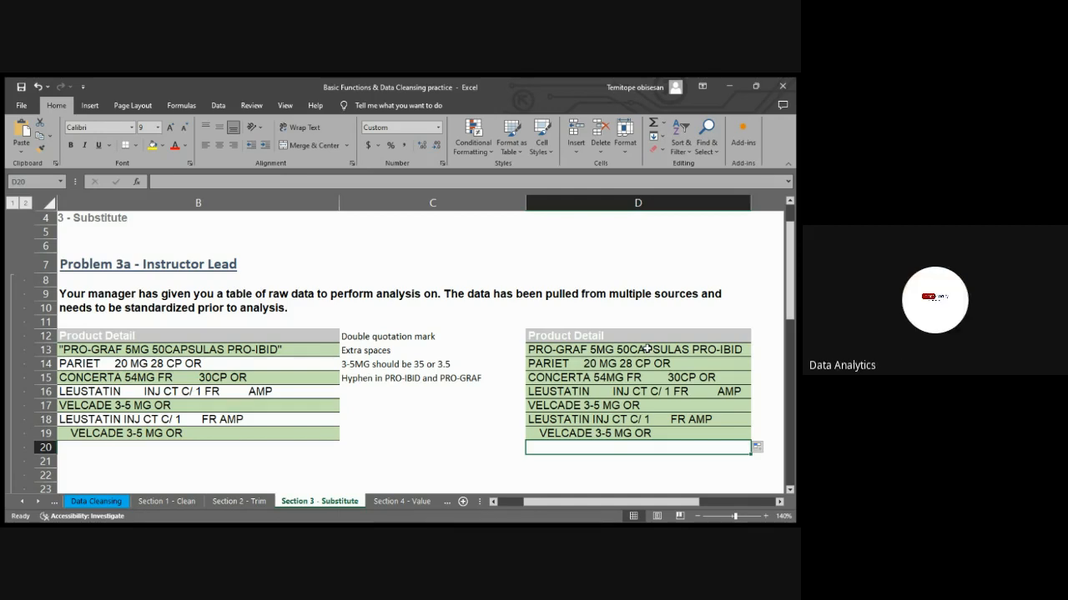
left_click_drag(647, 348, 651, 436)
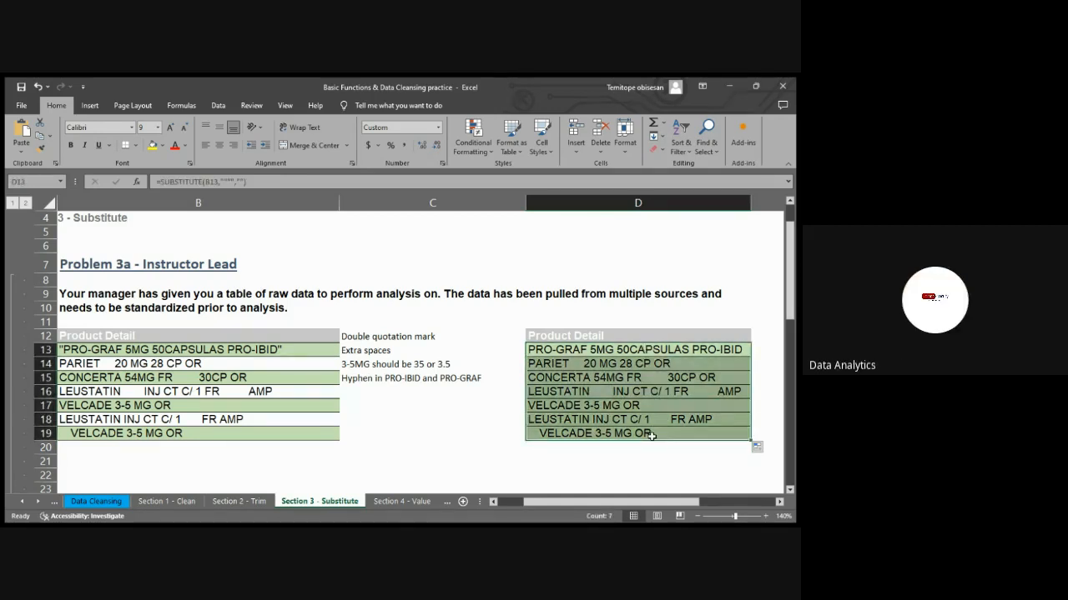
key("Delete")
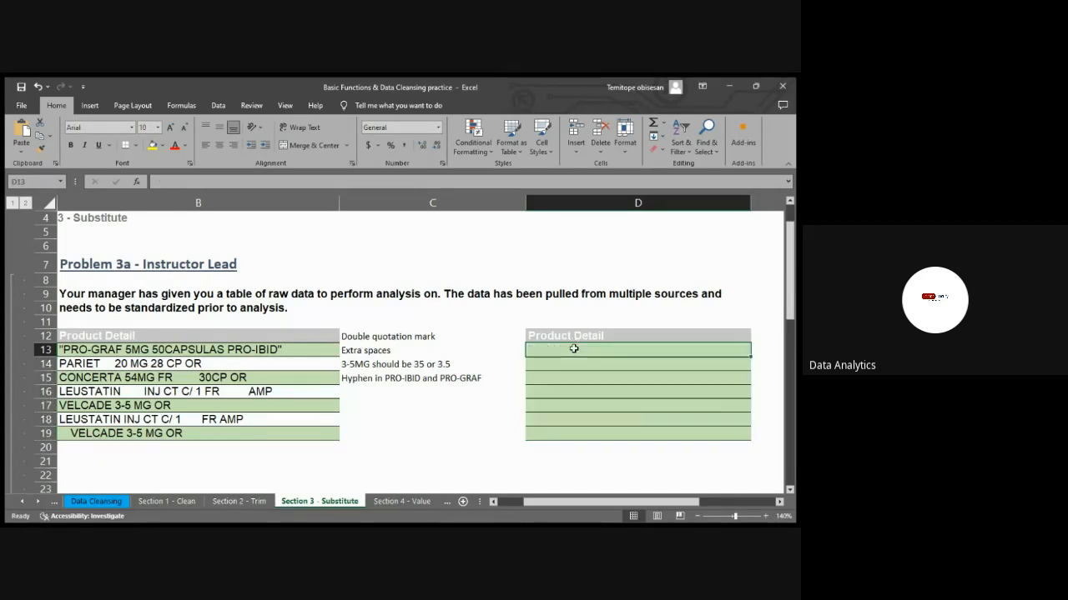
Enter the formula =TRIM(B13) in D13, the first cell under the second Product Detail heading
left_click_drag(341, 334, 451, 376)
left_click(486, 313)
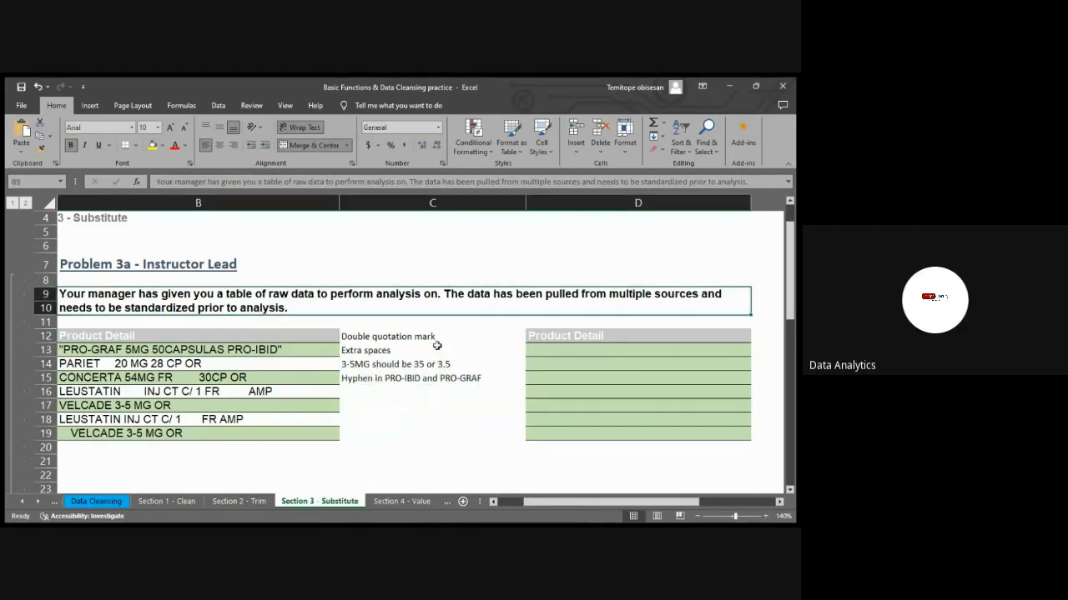
left_click(555, 352)
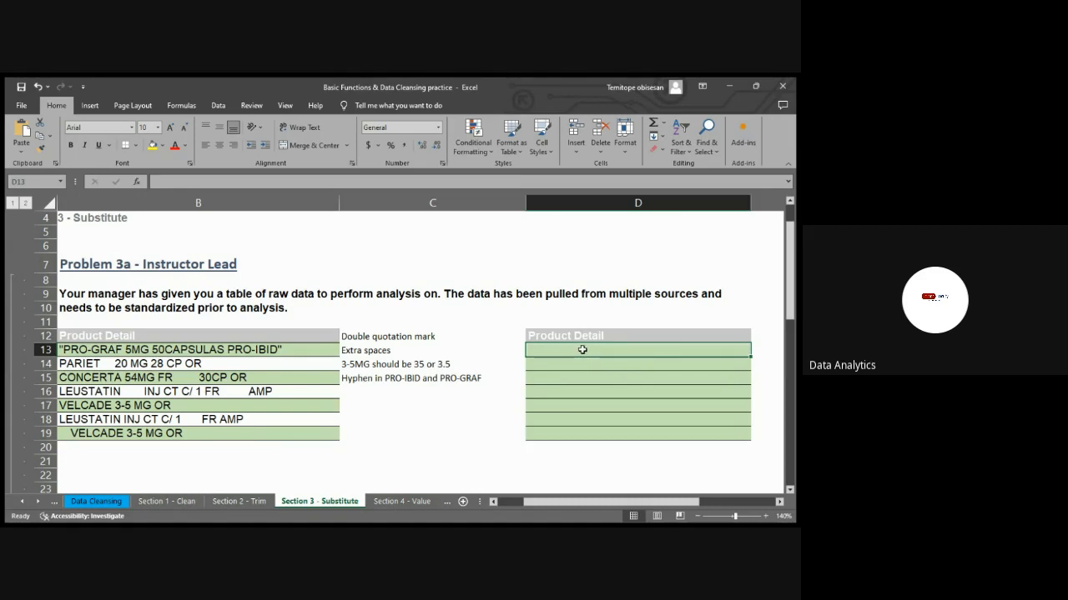
type("=")
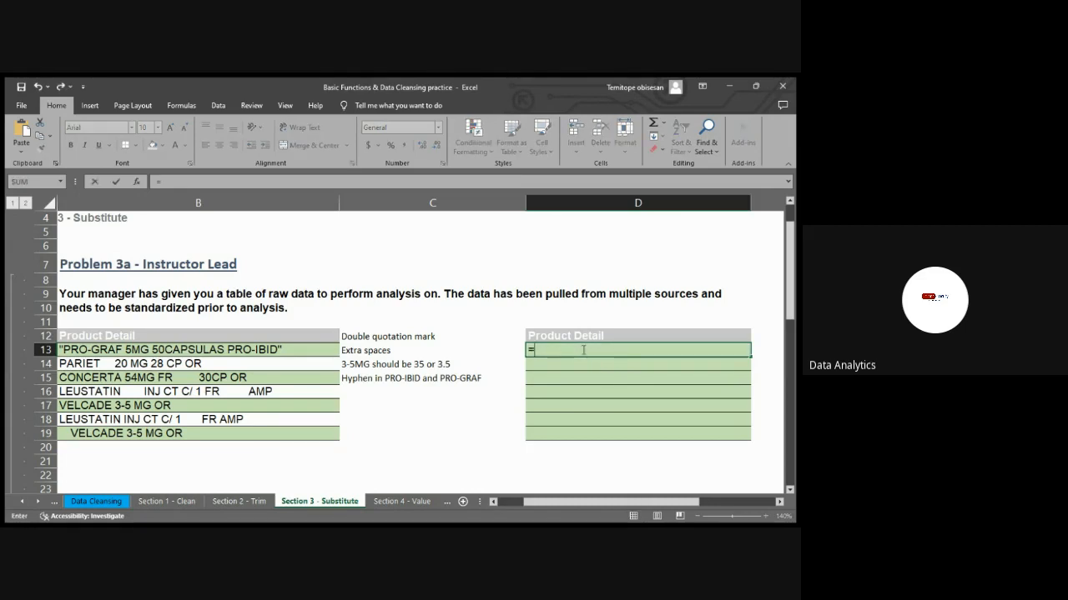
type("TRIM")
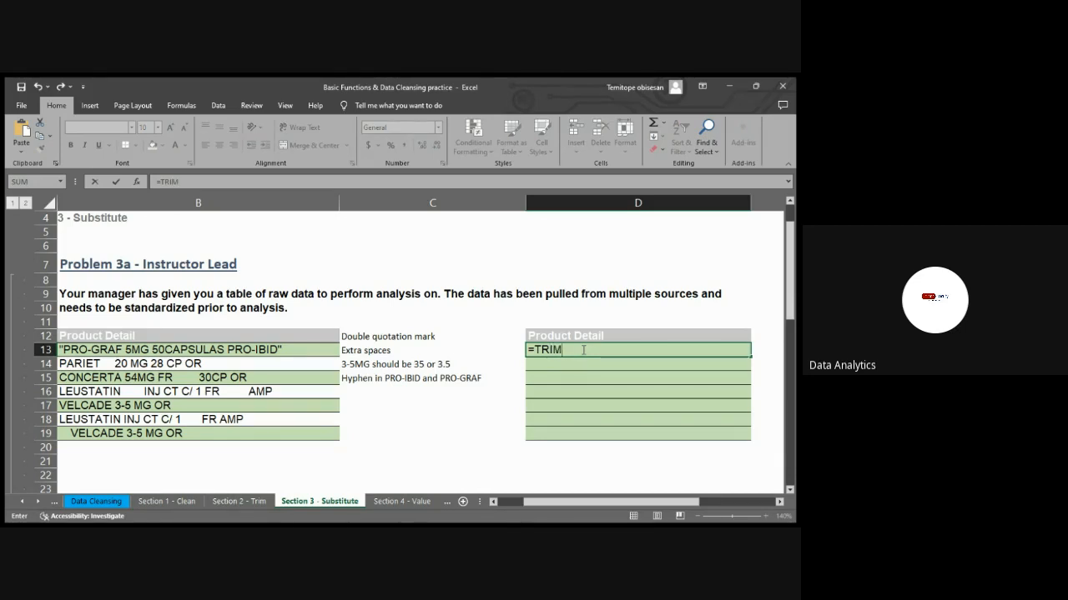
type("(")
left_click(258, 350)
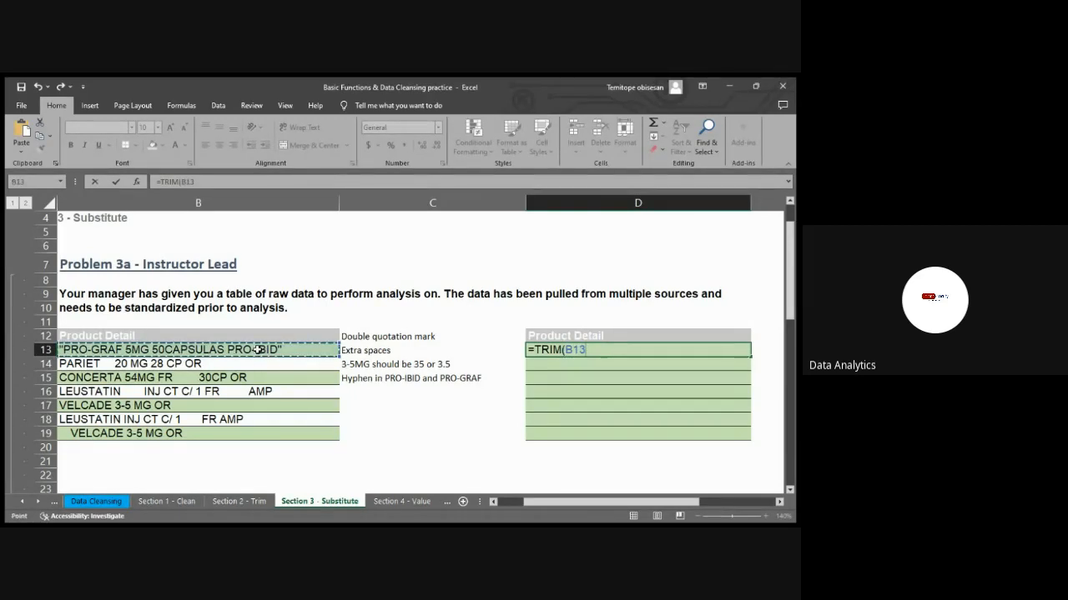
key("Return")
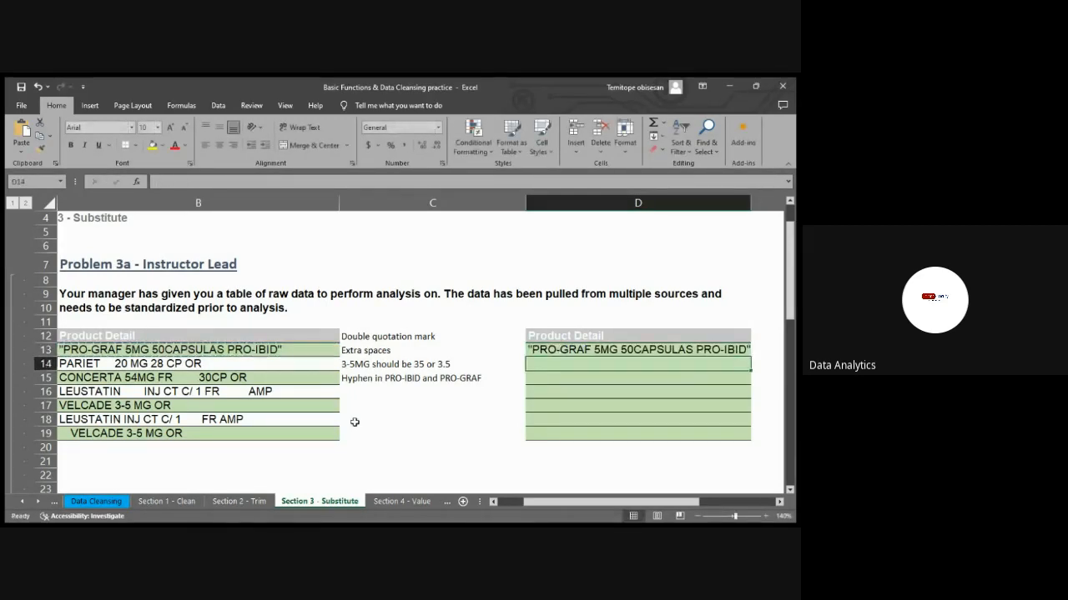
Copy the TRIM formula in D13 down the second Product Detail column through row 19
left_click(740, 350)
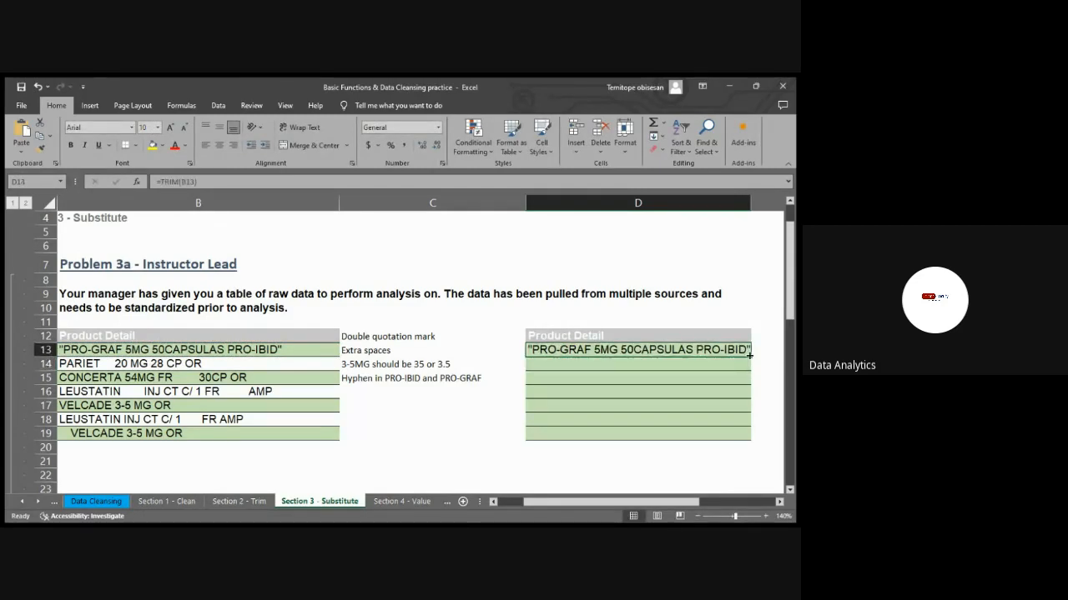
left_click_drag(750, 357, 749, 439)
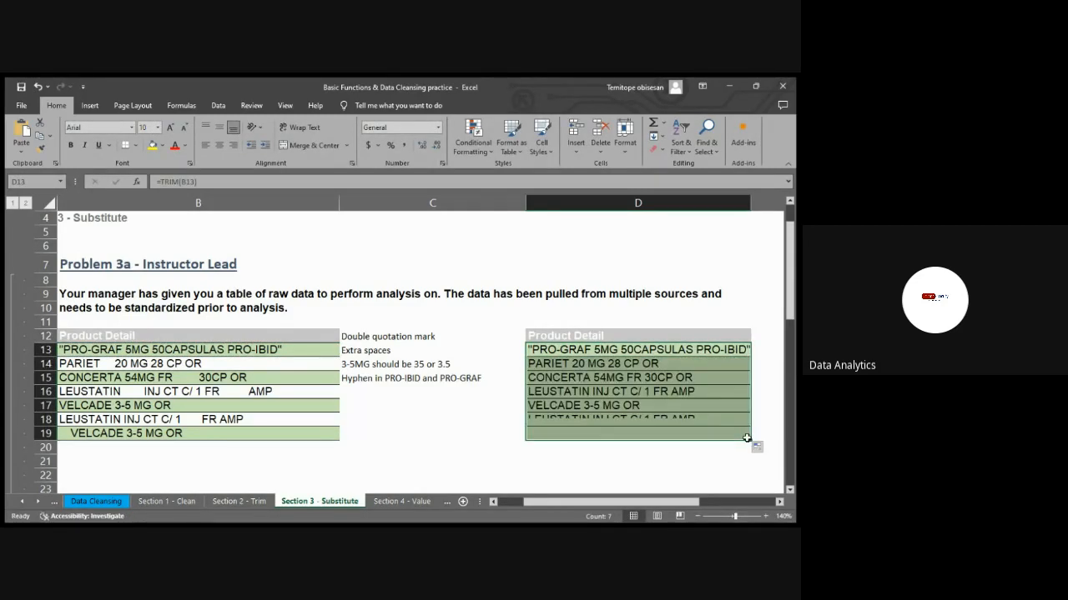
left_click(764, 367)
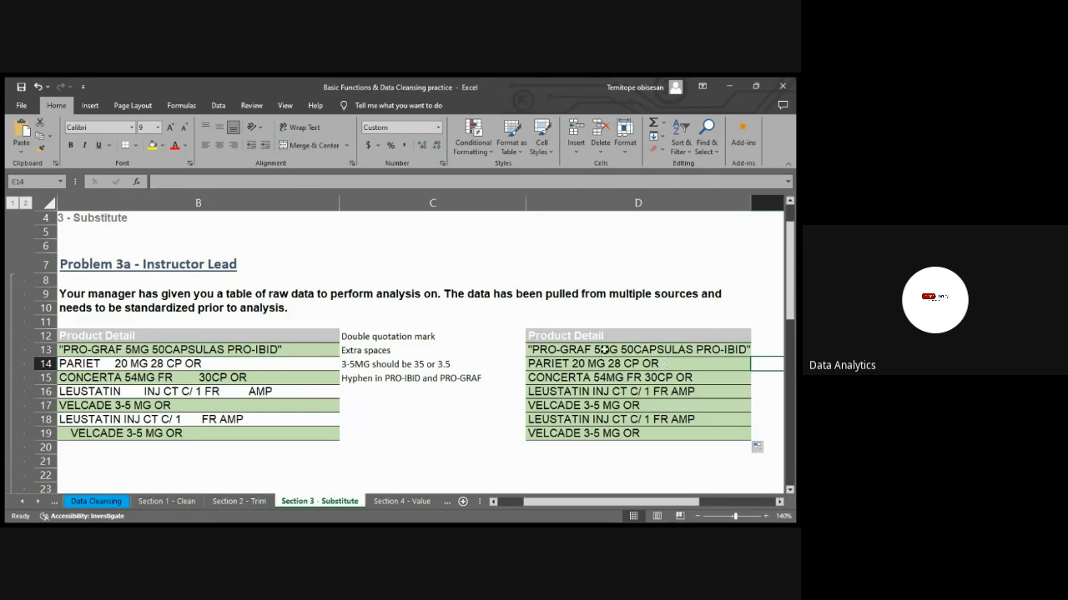
Shade the Extra spaces note in C13 green to mark that issue as handled
left_click(389, 351)
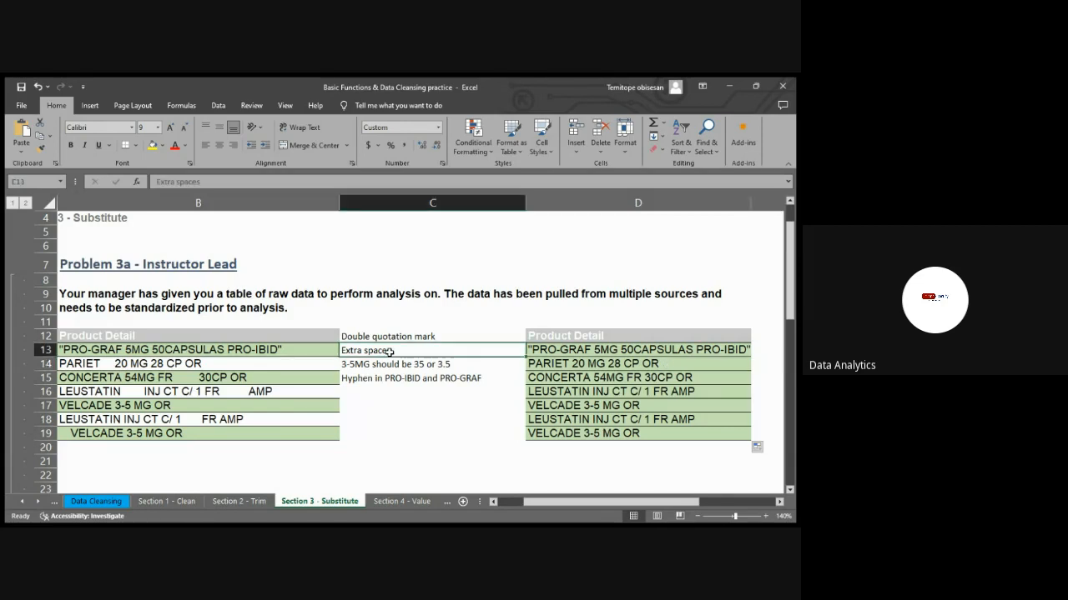
left_click(163, 146)
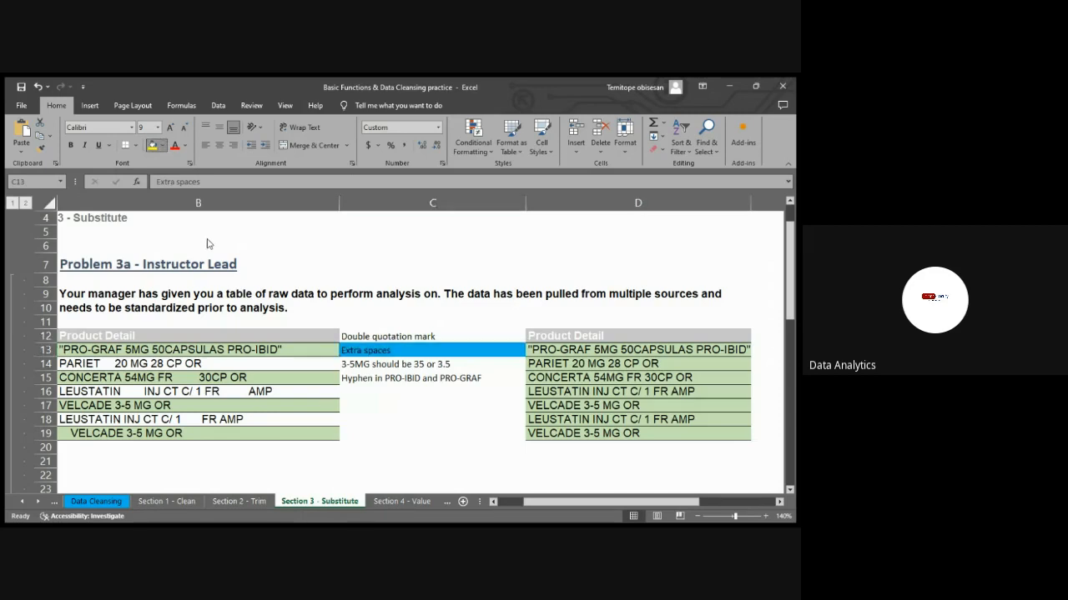
left_click(199, 242)
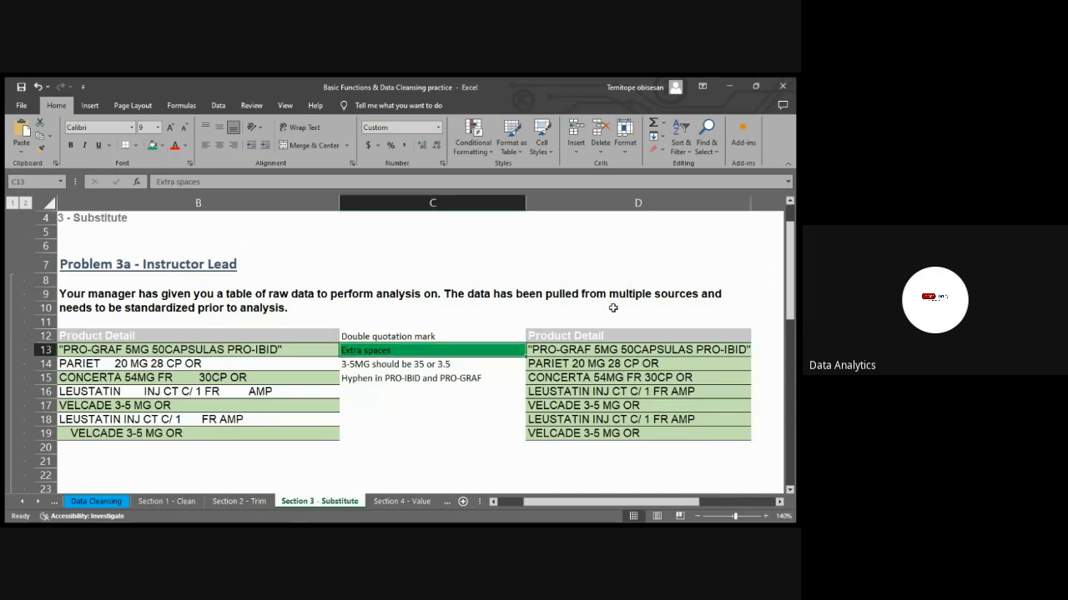
left_click(600, 319)
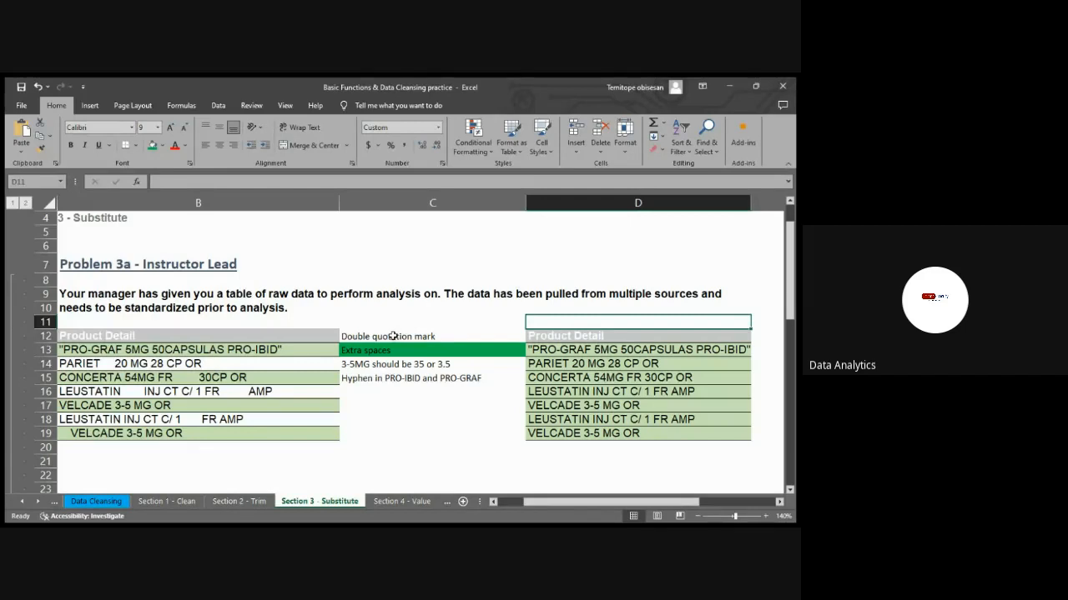
Review the TRIM formula in D13 and the cells filled below it
left_click(543, 348)
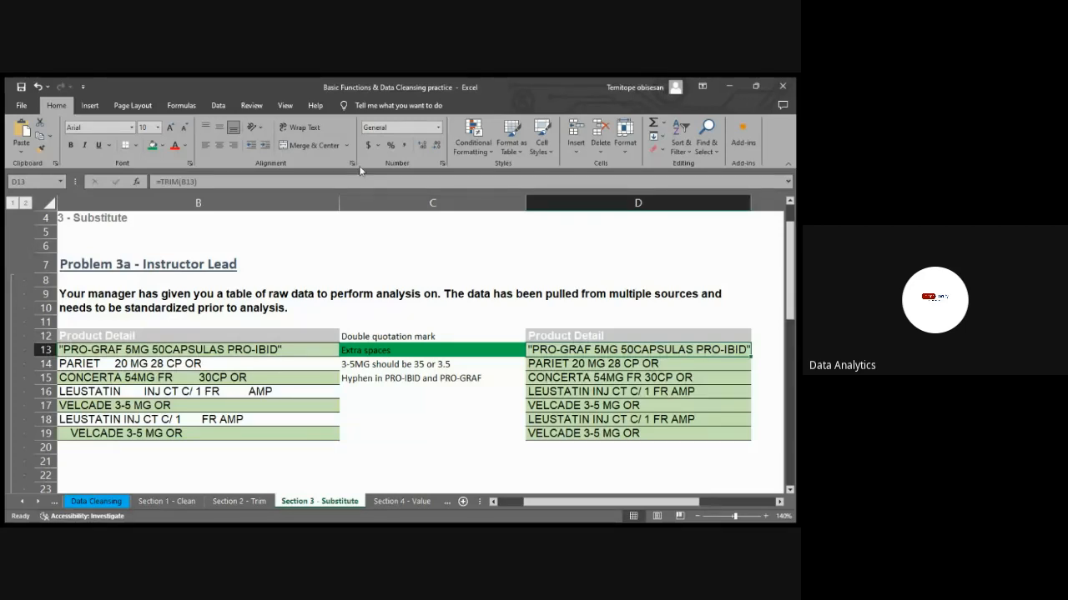
left_click(261, 181)
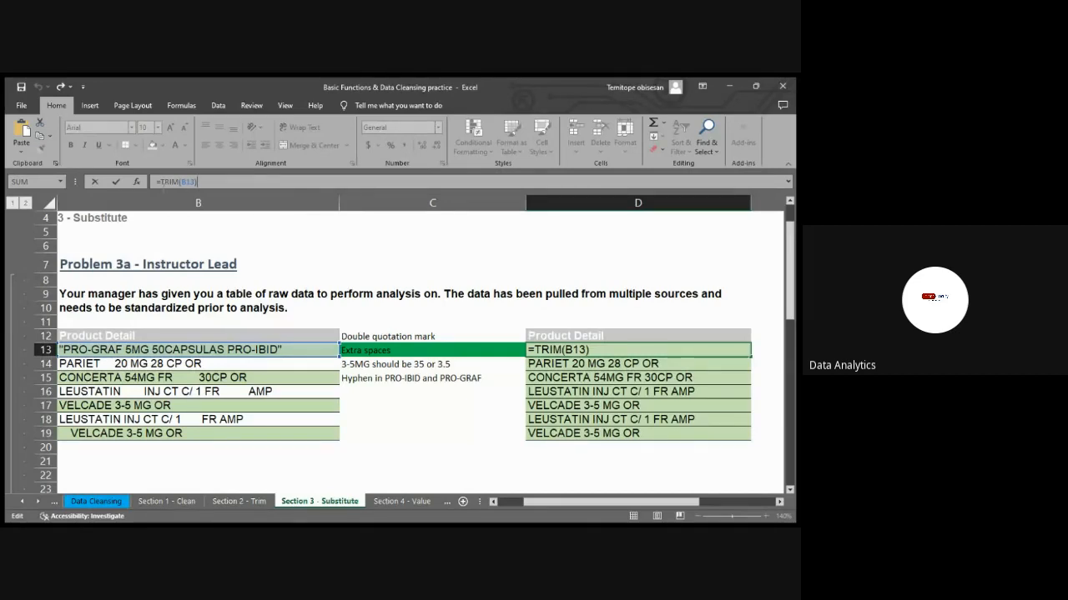
left_click(159, 181)
key("Return")
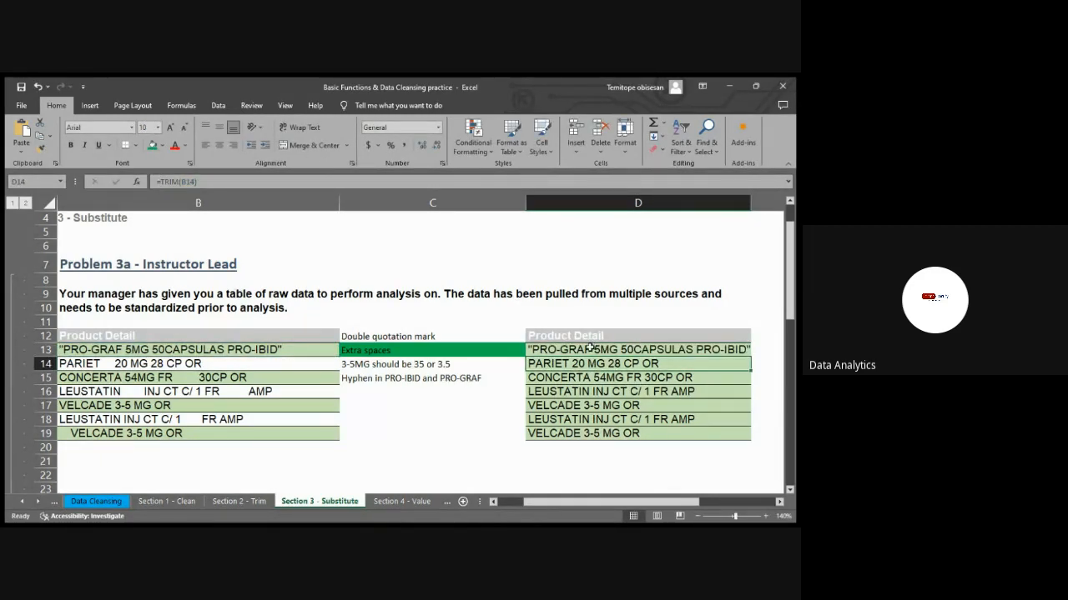
left_click_drag(592, 349, 616, 442)
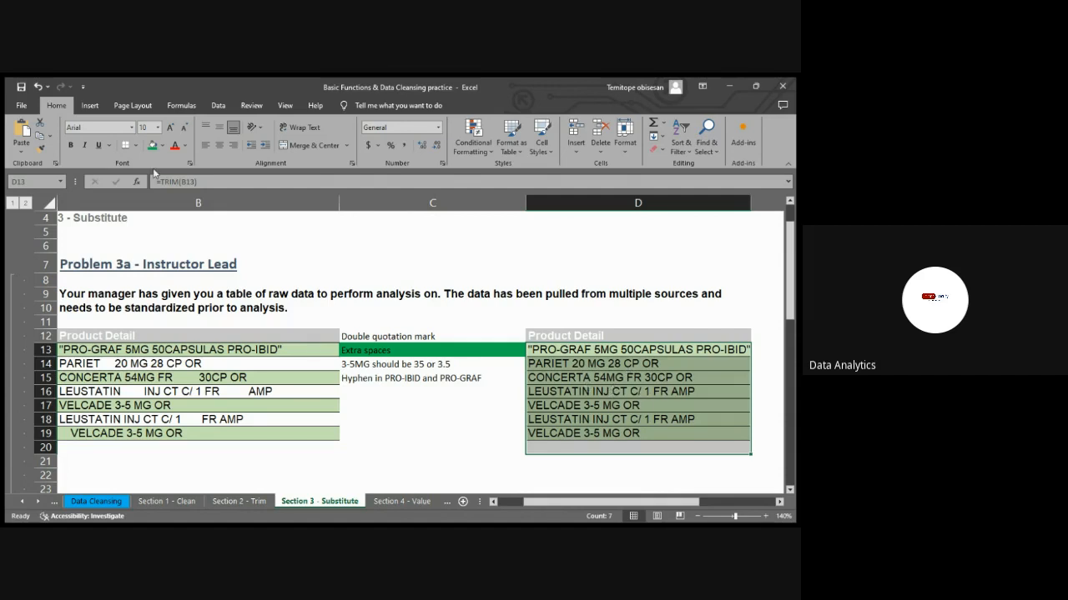
left_click(632, 368)
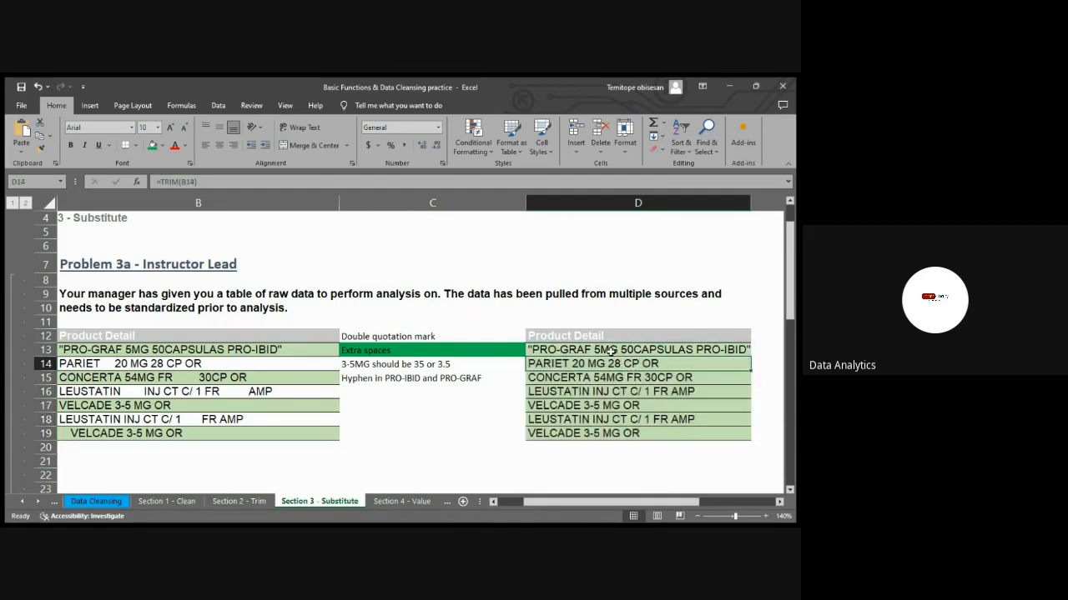
Wrap the TRIM in D13 in a SUBSTITUTE that removes double quotation marks: =SUBSTITUTE(TRIM(B13),"""","")
left_click(612, 352)
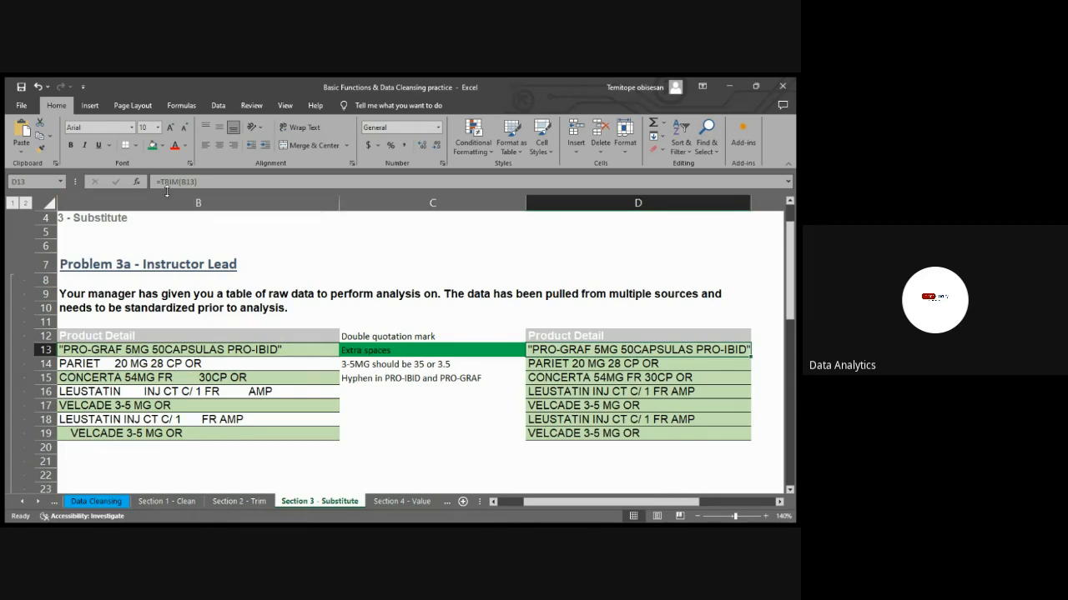
double_click(536, 349)
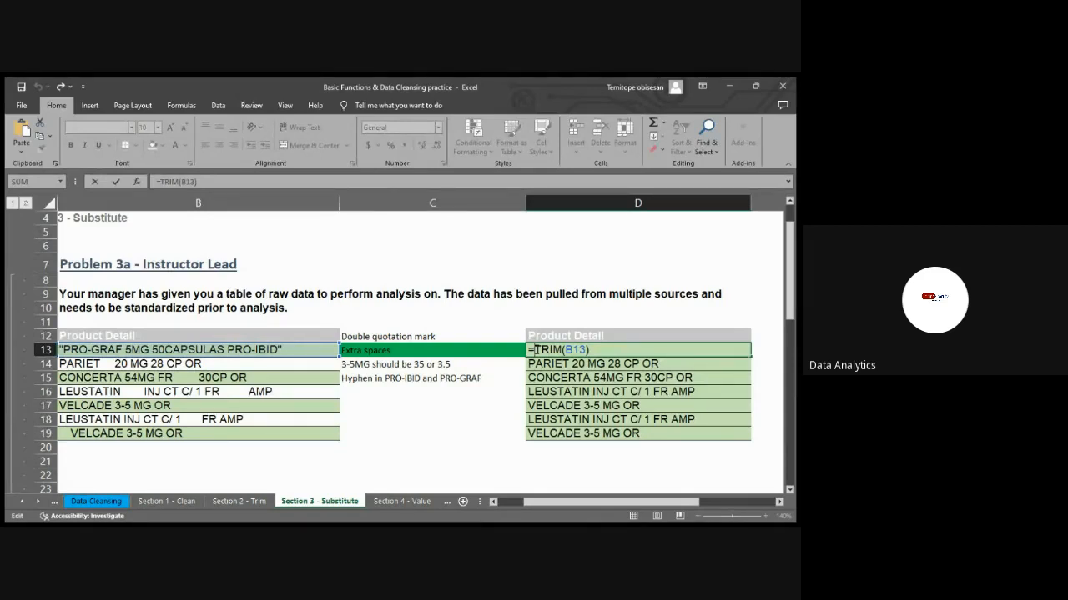
type("SUB")
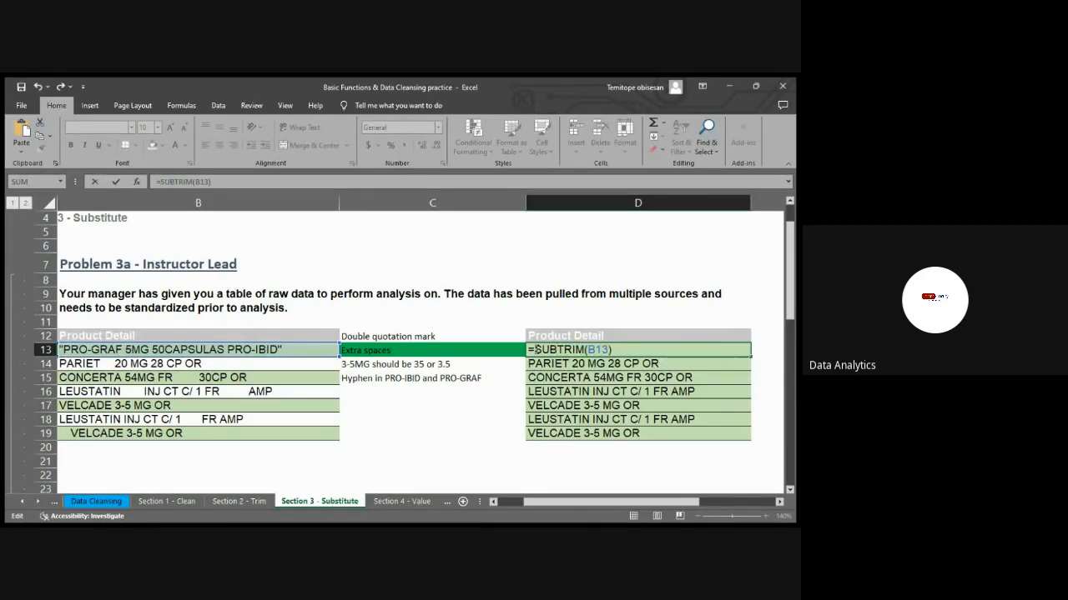
type("STITUTE(")
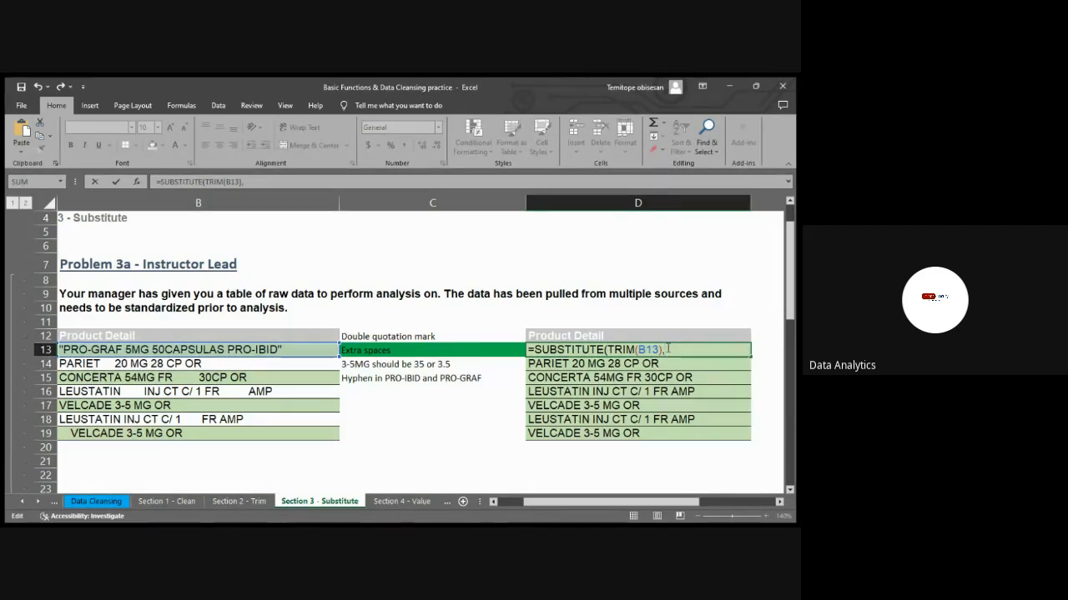
type(",")
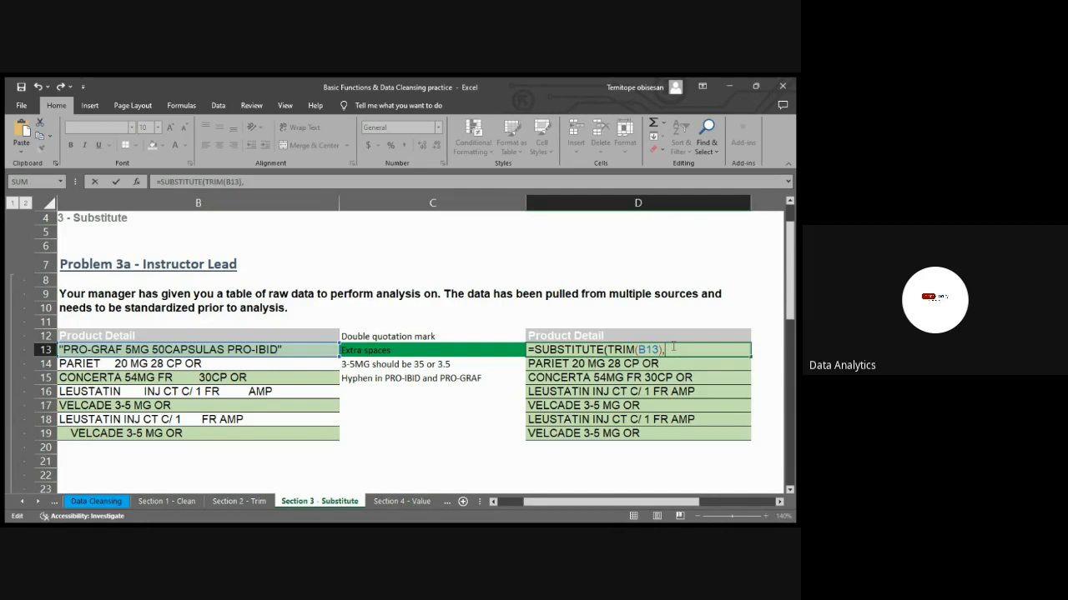
type("\"\"\"\",\"\")")
key("Return")
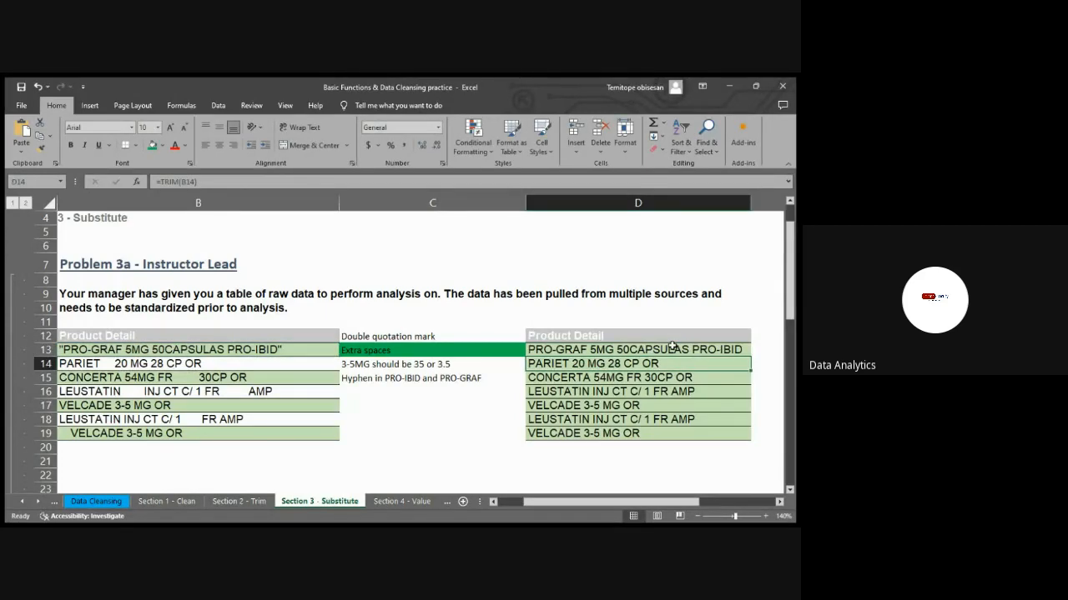
Copy the SUBSTITUTE and TRIM formula in D13 down through row 19
left_click(694, 345)
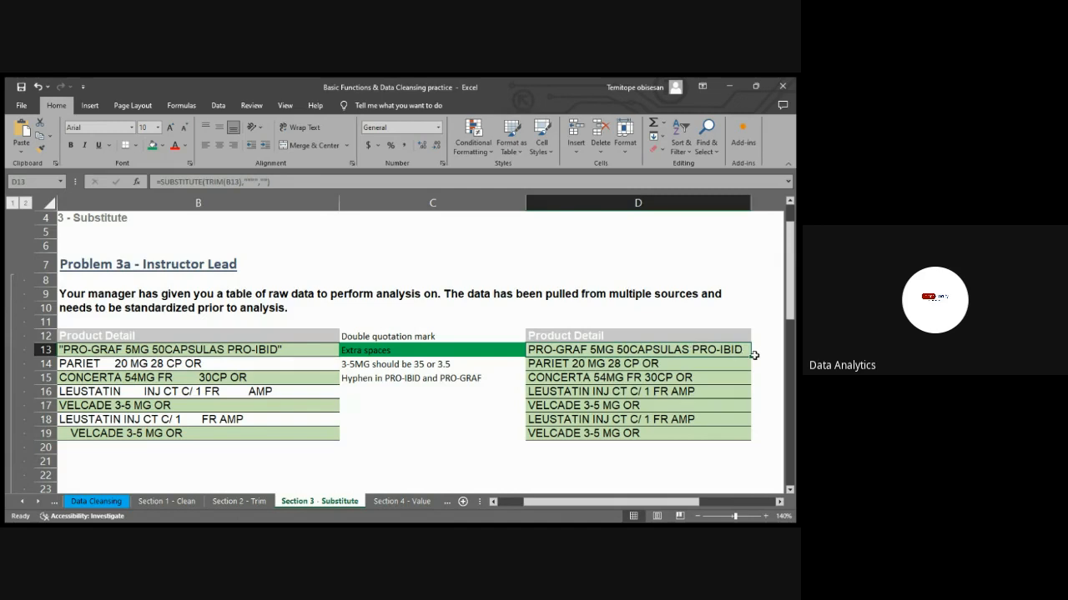
left_click_drag(752, 356, 741, 443)
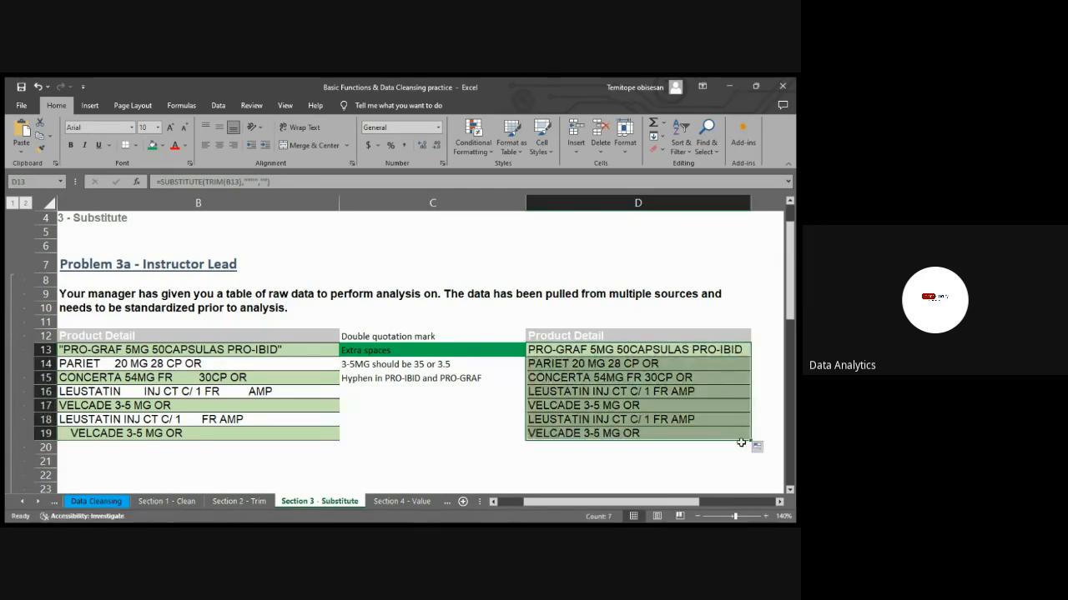
left_click(684, 353)
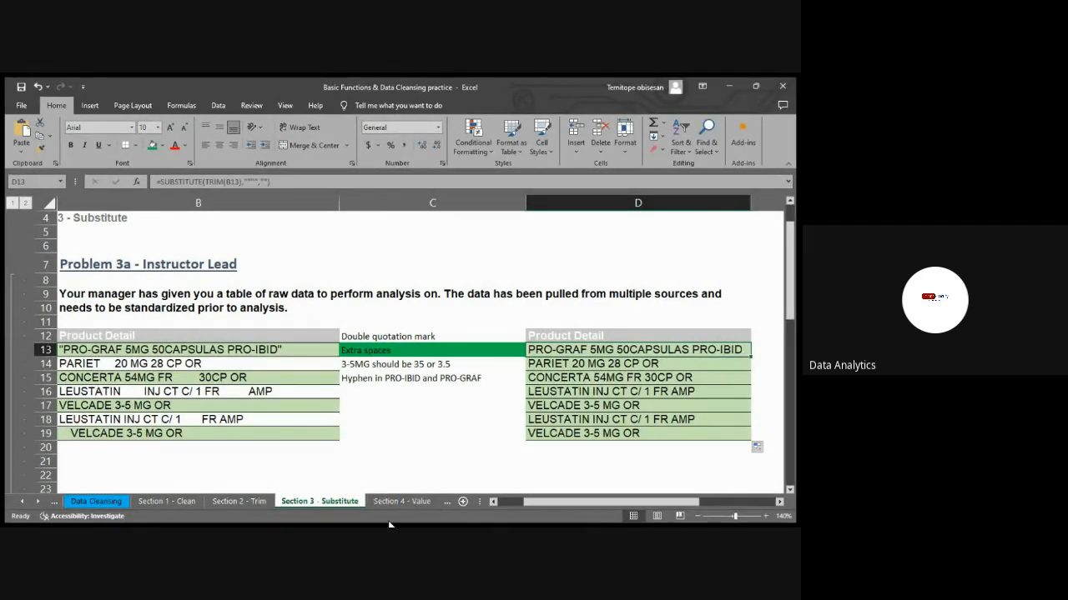
left_click(397, 477)
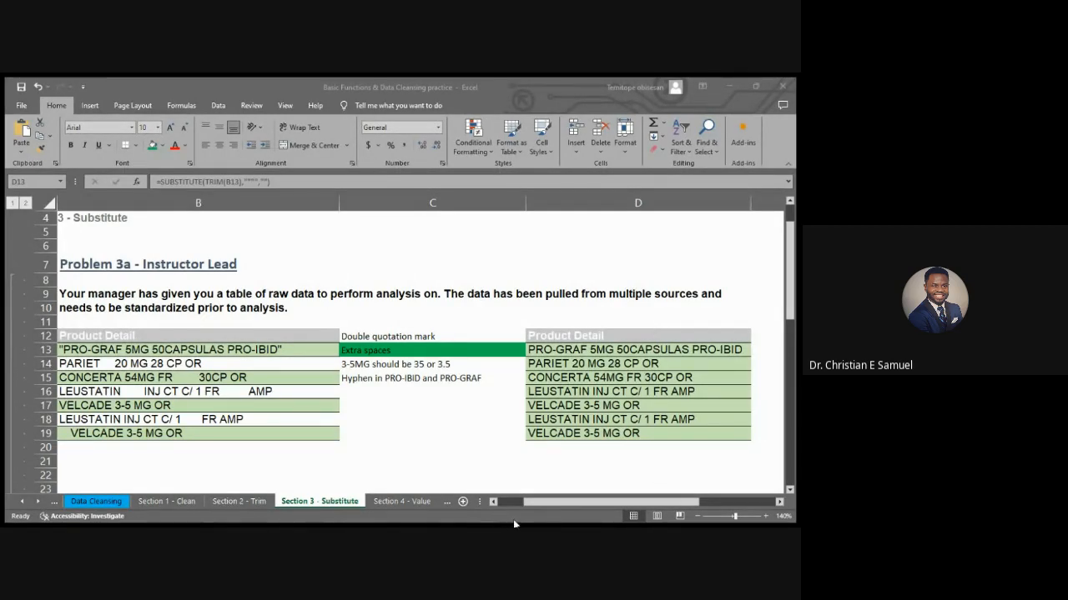
left_click(558, 489)
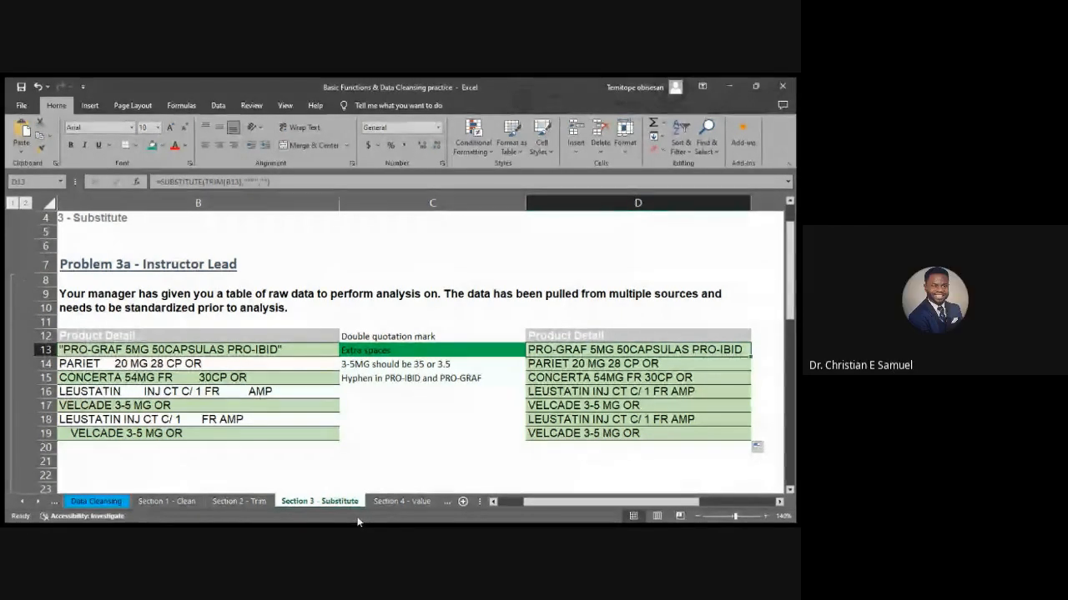
key("alt+Tab")
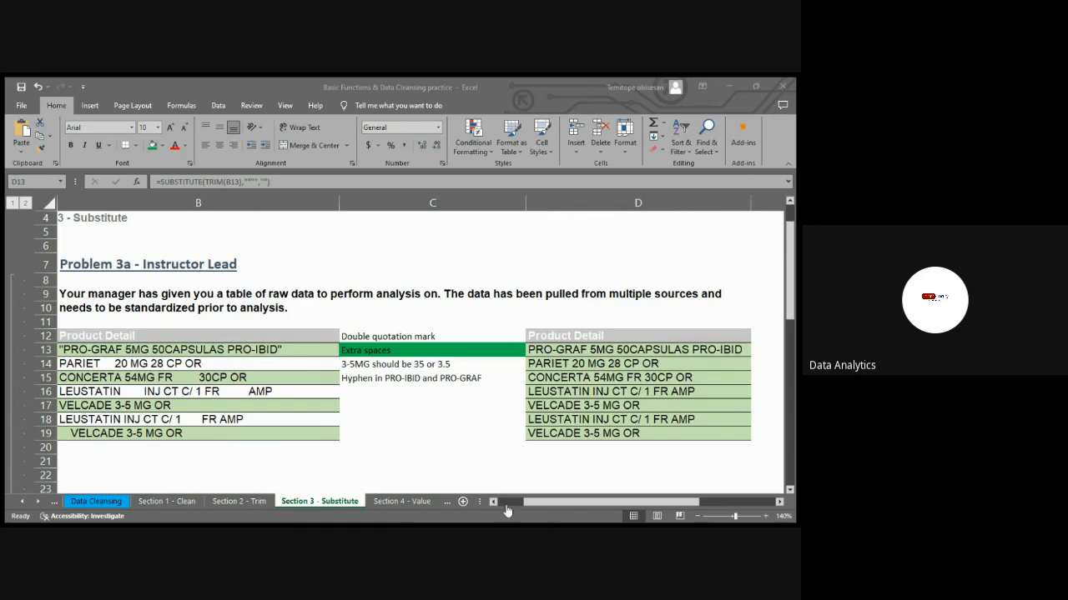
left_click(585, 467)
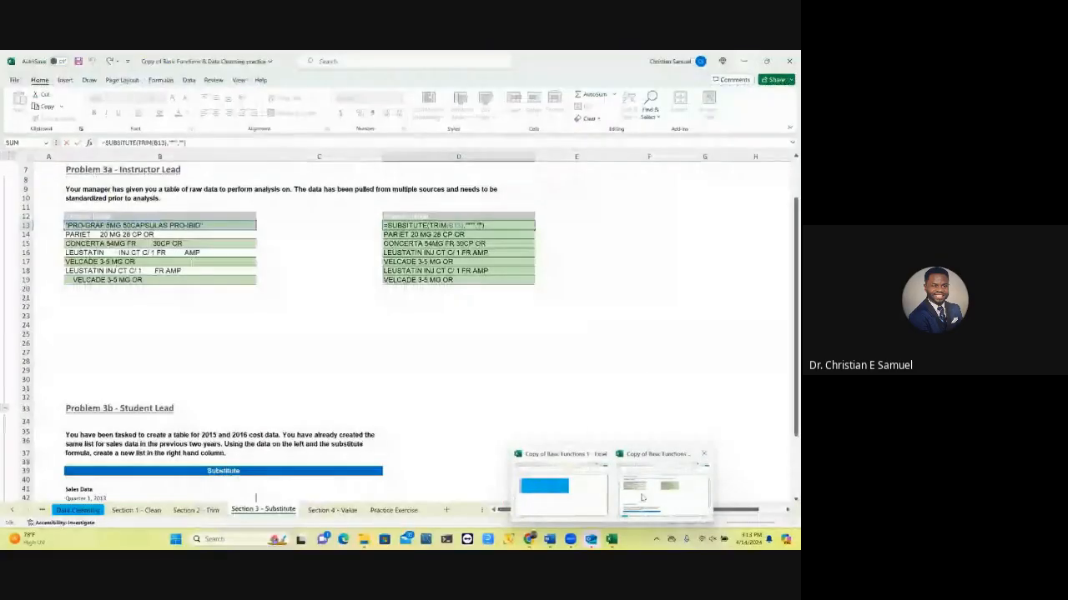
Switch from the meeting window to the Copy of Basic Functions & Data Cleansing practice workbook in Excel
left_click(641, 493)
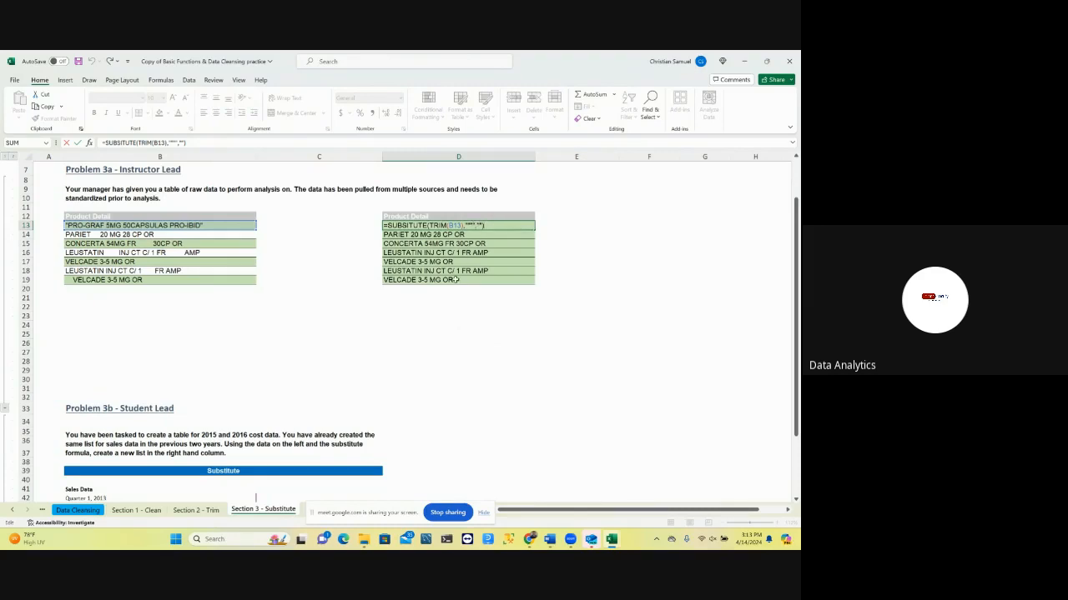
Examine the Problem 3a product data with the D13 formula and the Problem 3b section on the Section 3 - Substitute sheet
scroll(388, 361, "up", 2)
scroll(389, 357, "down", 3)
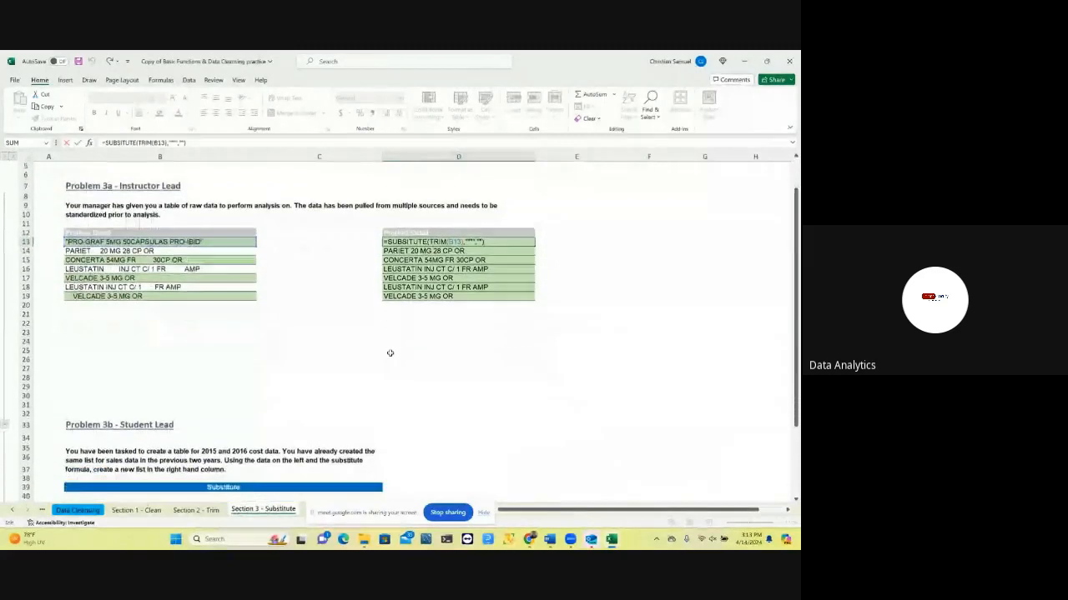
scroll(389, 355, "up", 2)
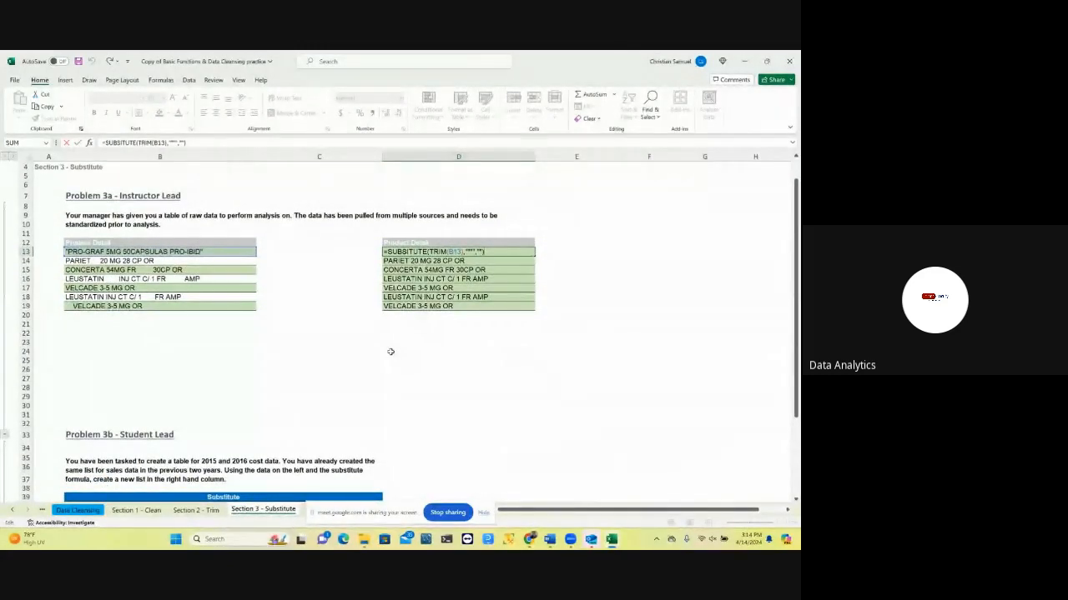
scroll(391, 352, "up", 1)
scroll(391, 353, "down", 1)
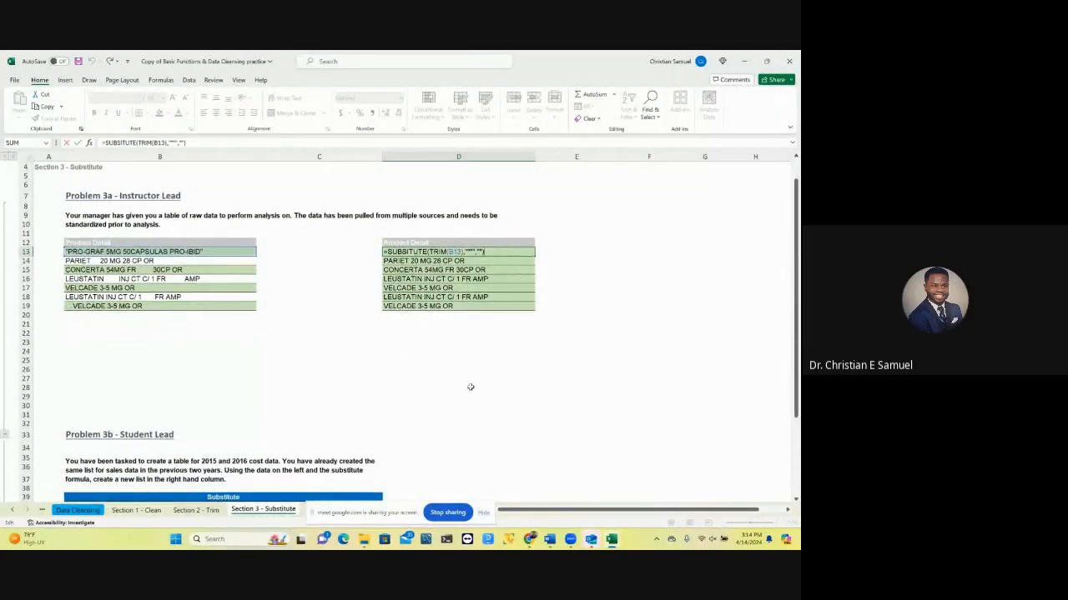
scroll(358, 360, "down", 1)
scroll(359, 360, "down", 2)
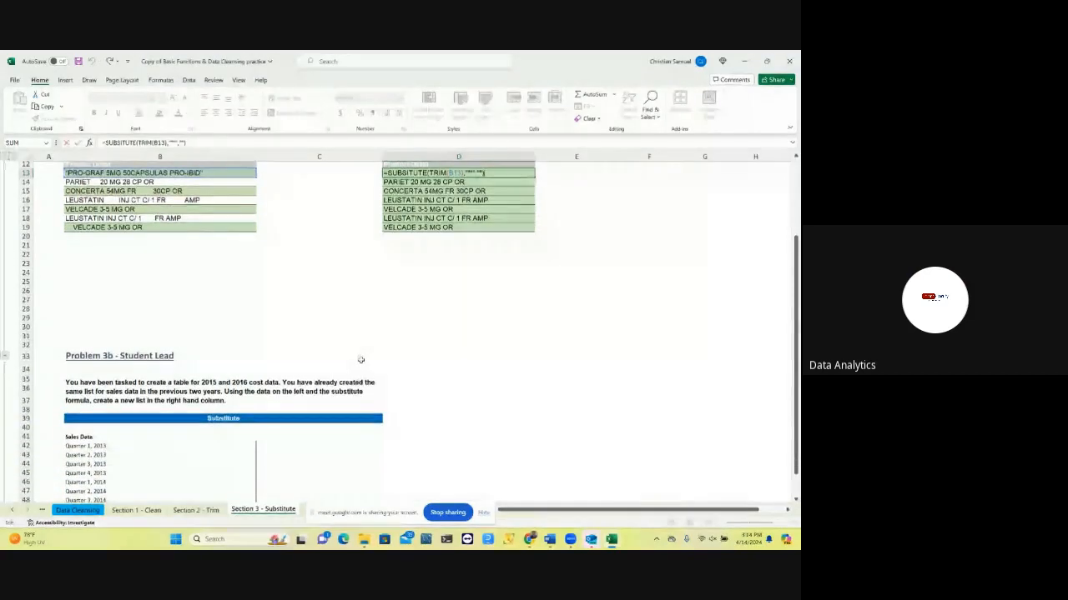
scroll(358, 358, "up", 1)
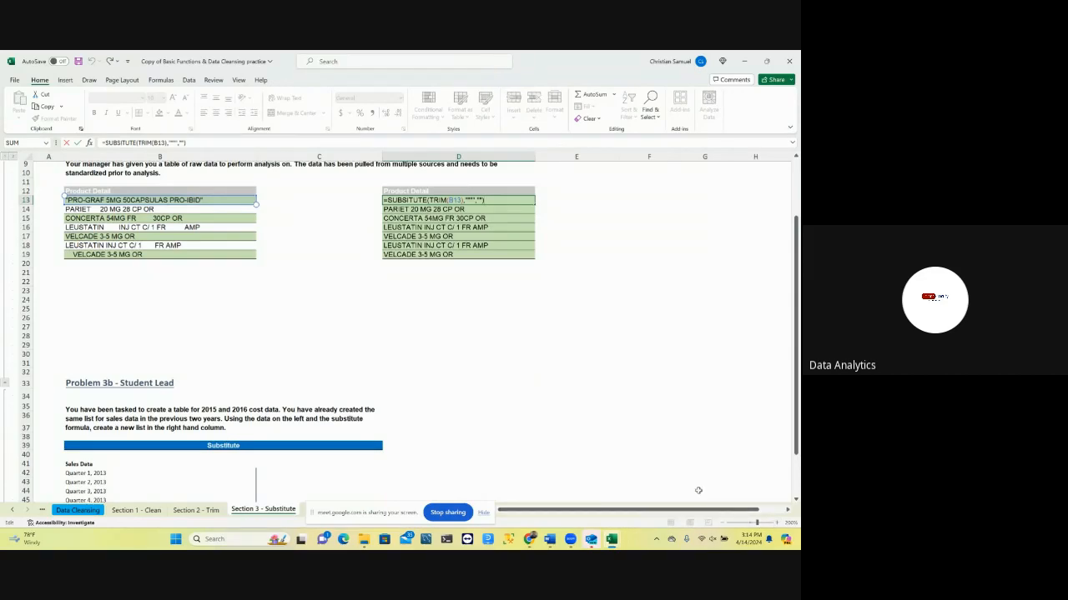
scroll(675, 468, "up", 1)
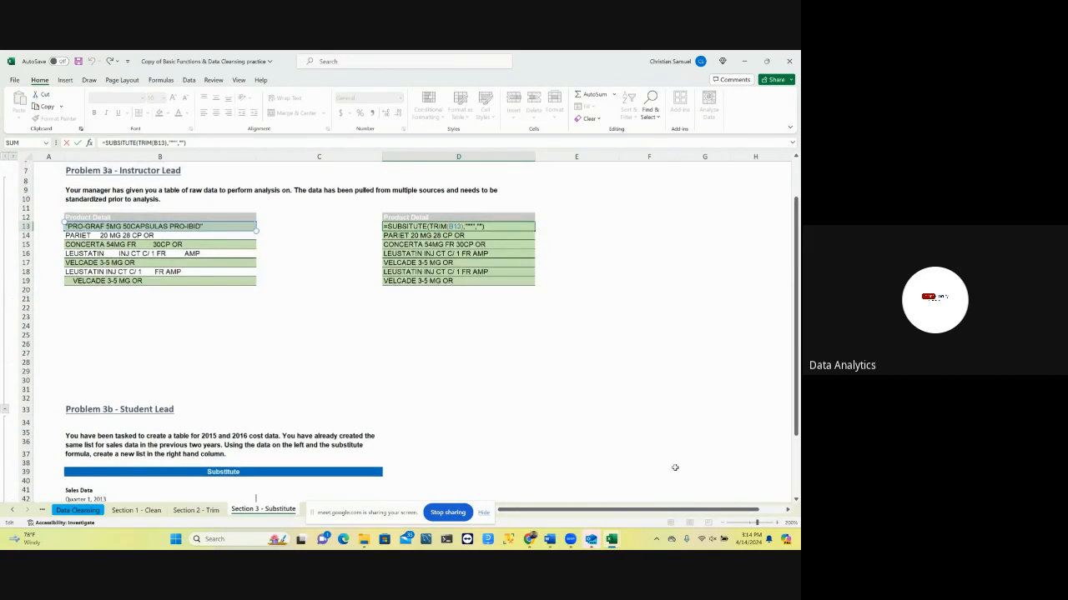
left_click(776, 522)
Correct the misspelled function name in D13 so the formula is =SUBSTITUTE(TRIM(B13),"""","")
left_click(122, 143)
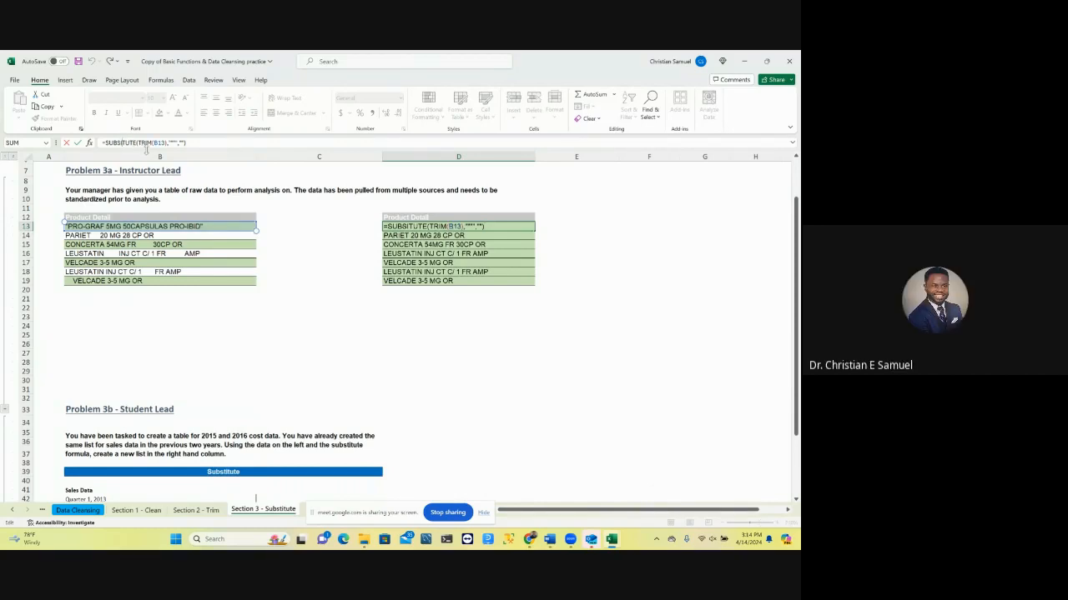
type("T")
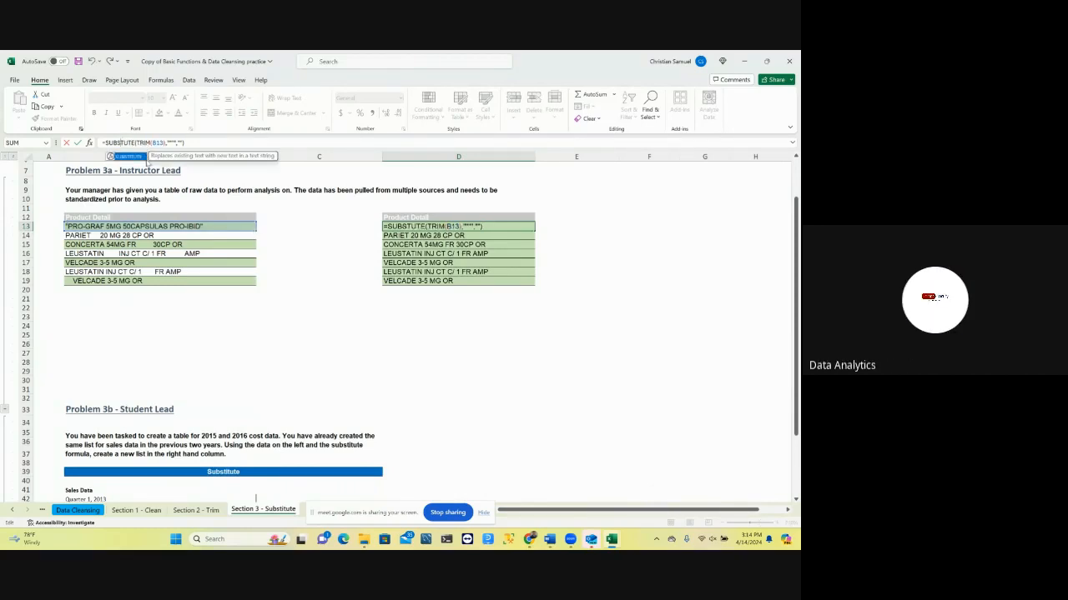
double_click(127, 156)
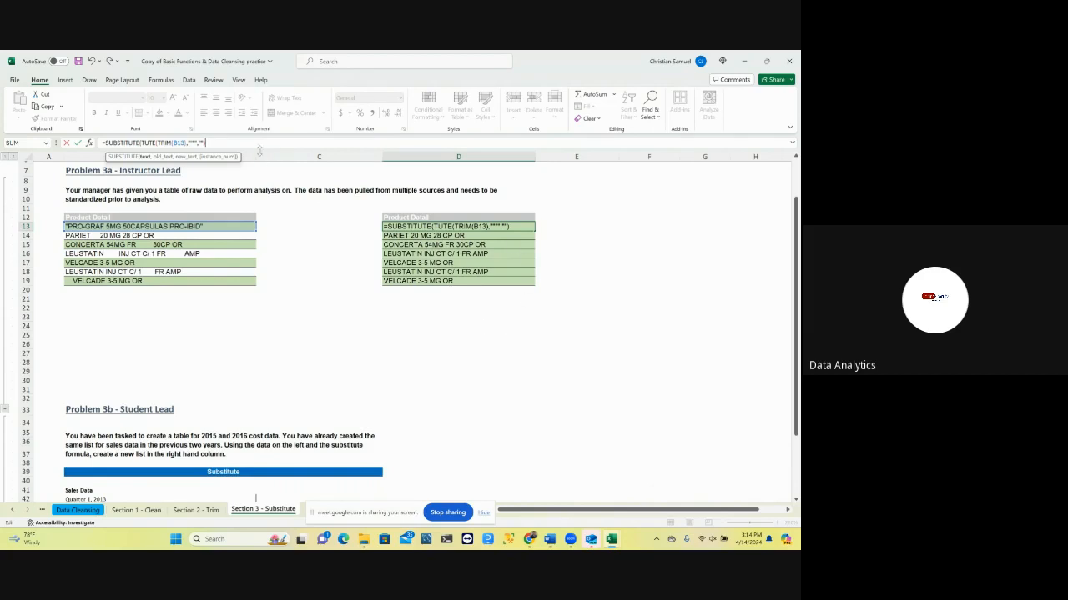
left_click(516, 230)
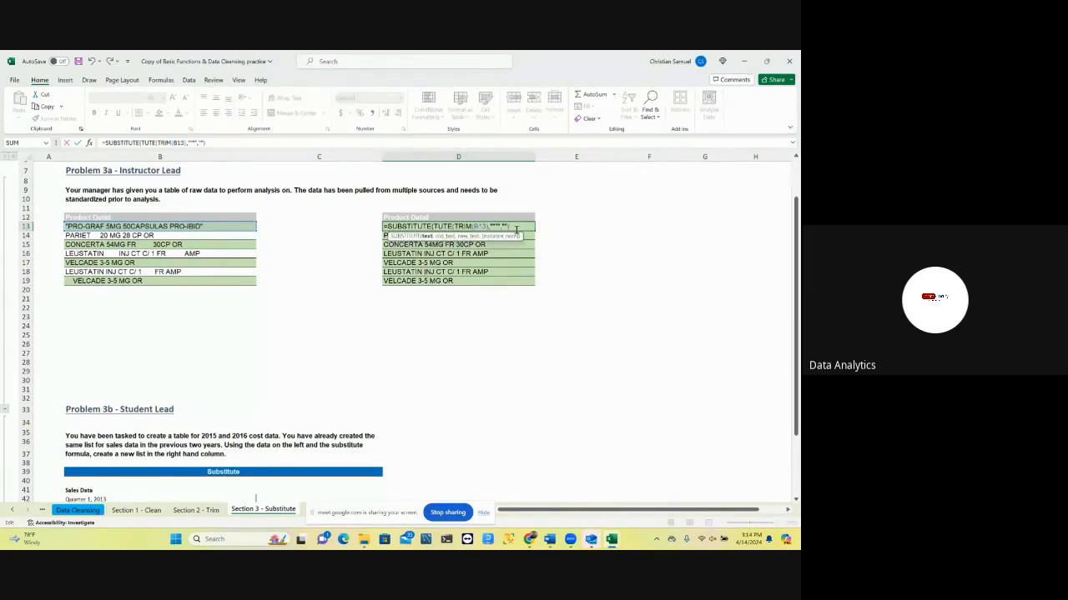
left_click(157, 143)
key("BackSpace")
key("BackSpace")
key("BackSpace")
key("BackSpace")
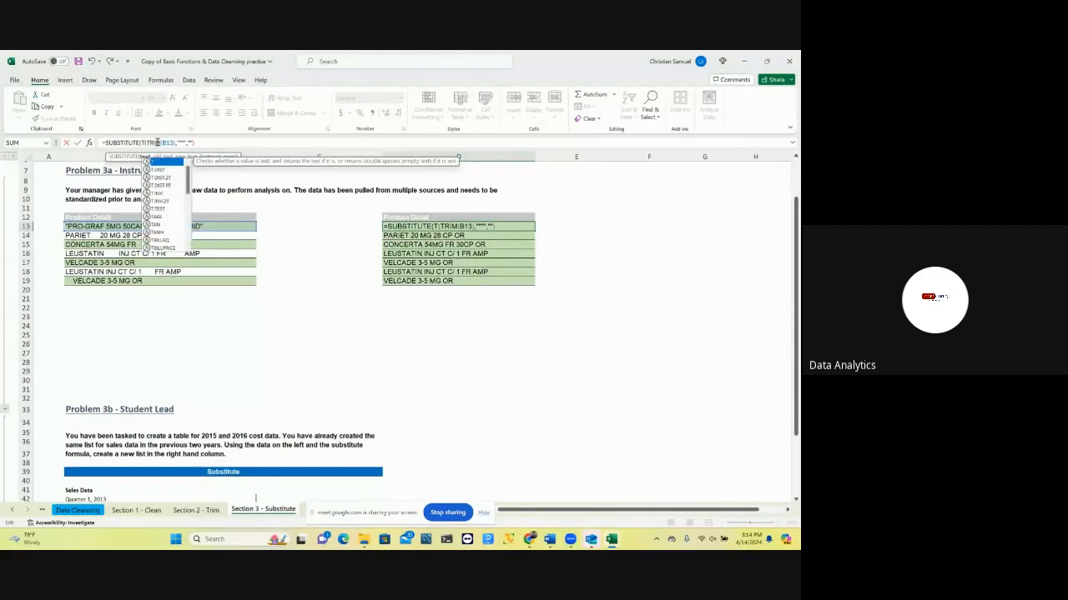
key("BackSpace")
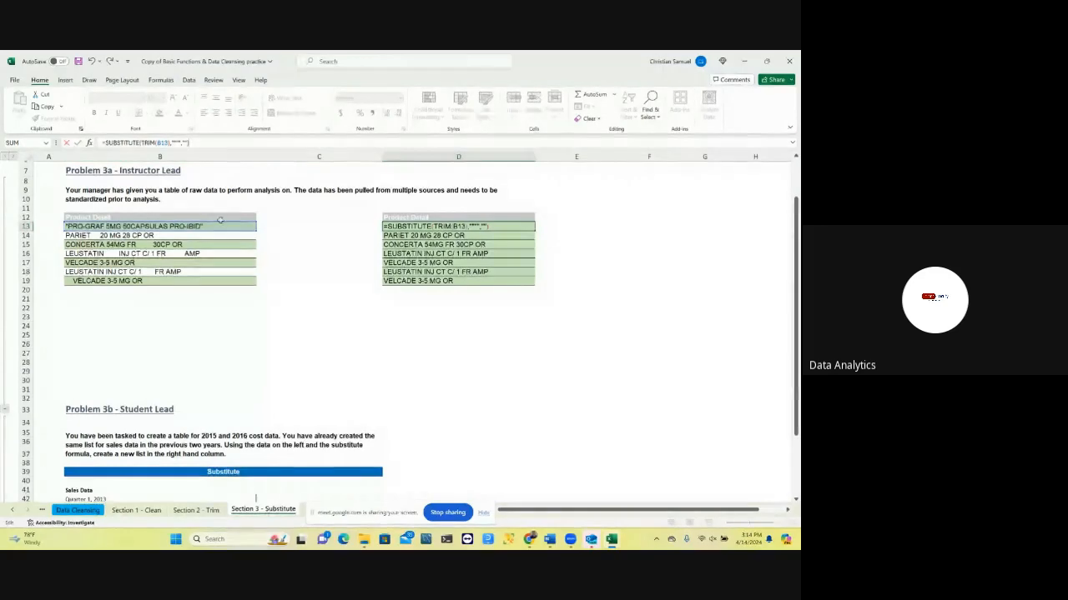
key("Return")
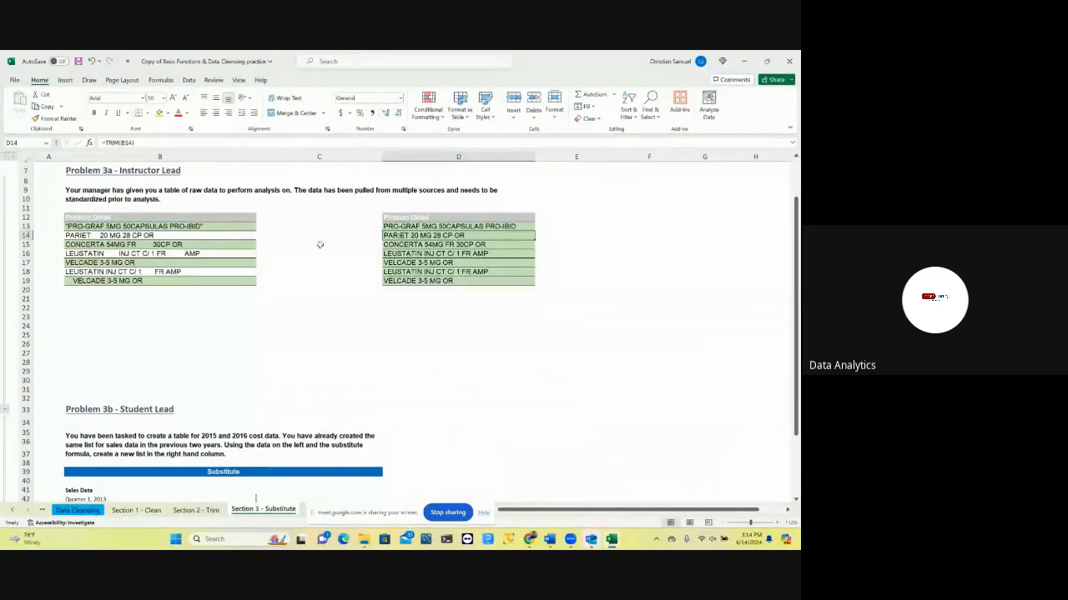
Fill the corrected SUBSTITUTE and TRIM formula from D13 down through D19
left_click(529, 227)
left_click_drag(533, 230, 530, 284)
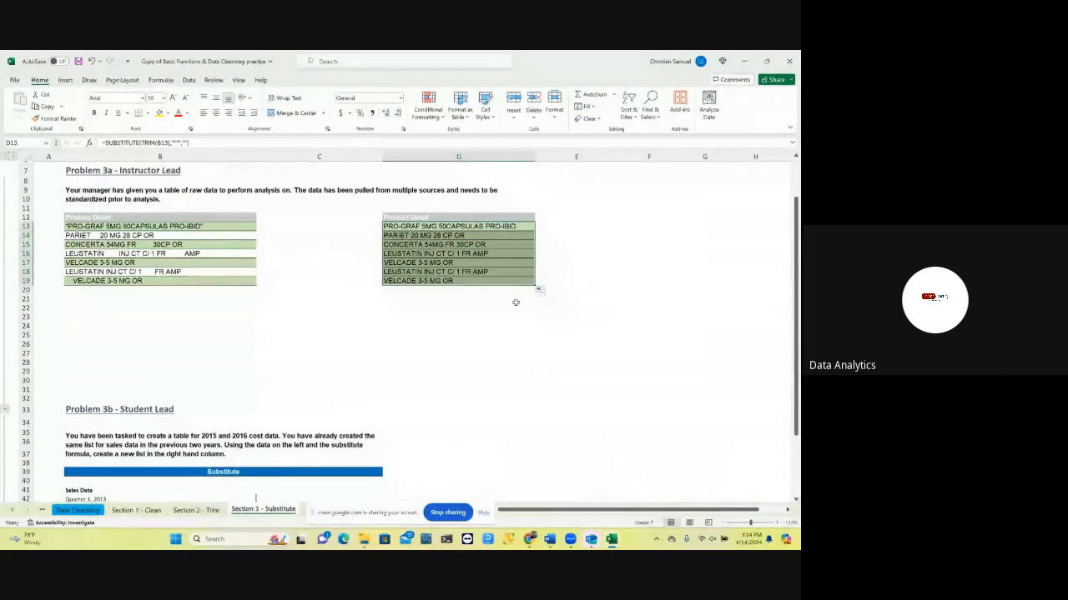
left_click(510, 305)
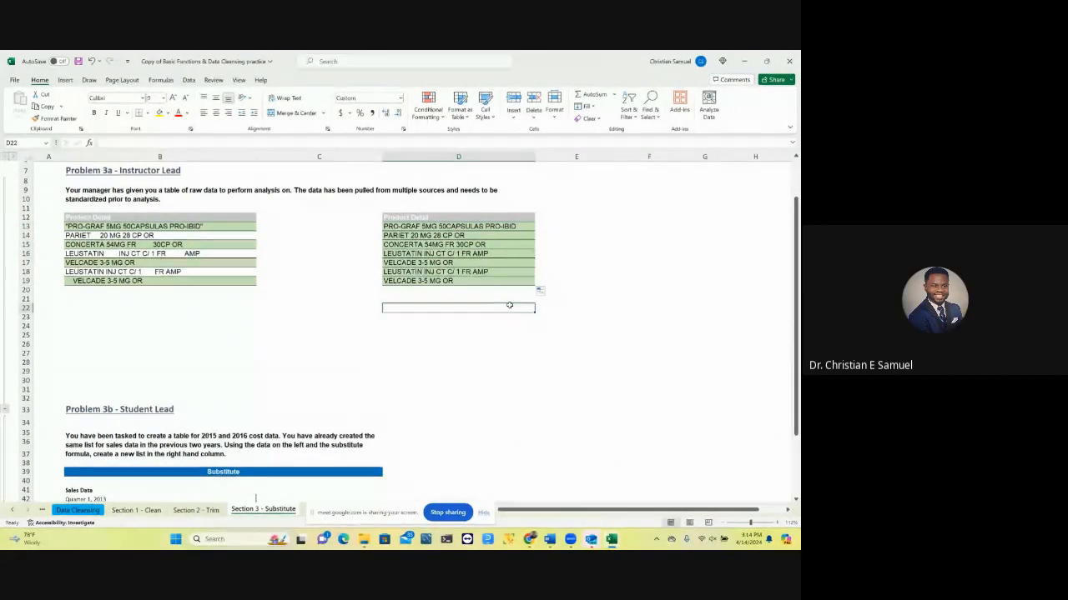
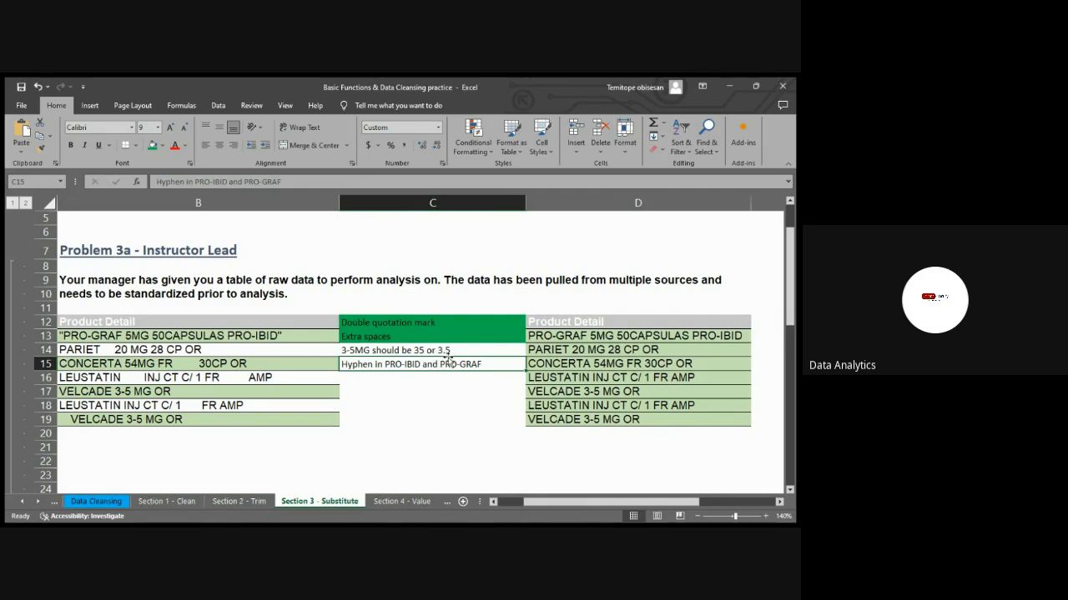
left_click(391, 351)
left_click(396, 365)
left_click(367, 347)
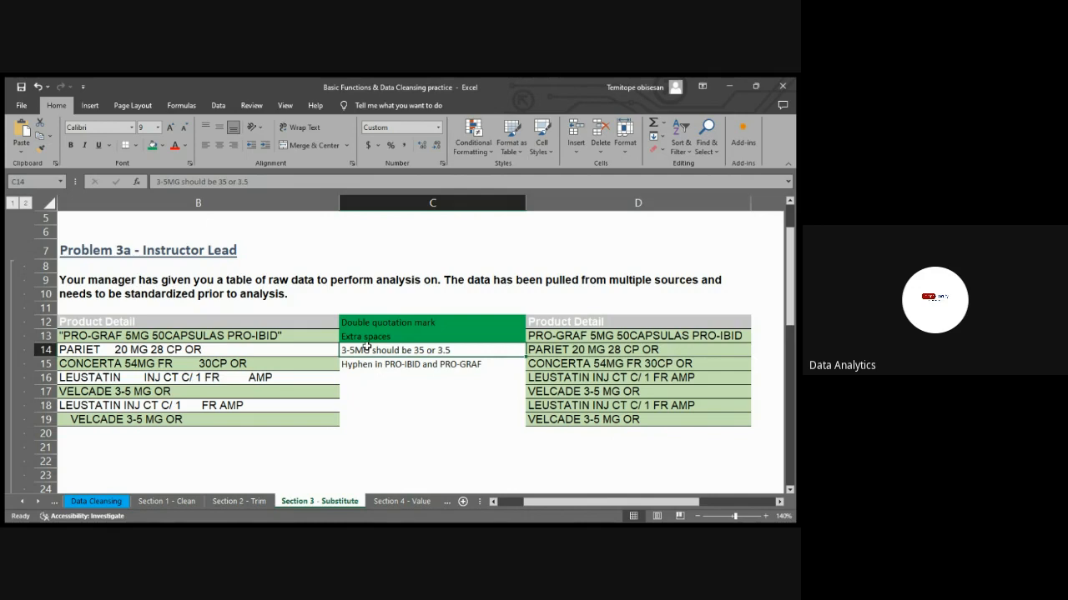
left_click(397, 364)
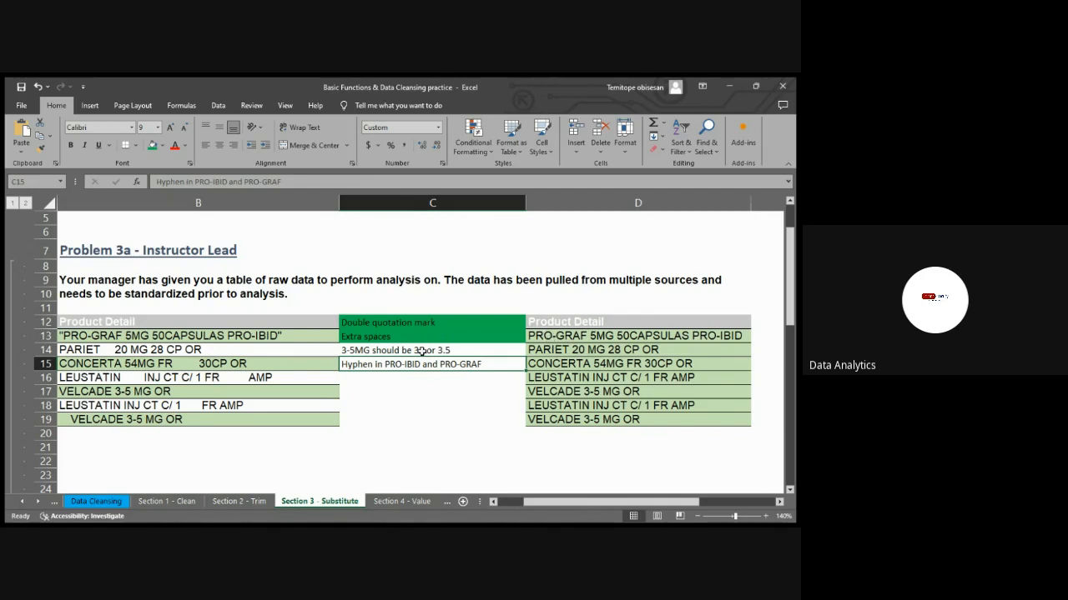
Nest the D13 formula as =SUBSTITUTE(SUBSTITUTE(TRIM(B13),"""",""),"-","") and fill it down through D19
left_click(551, 336)
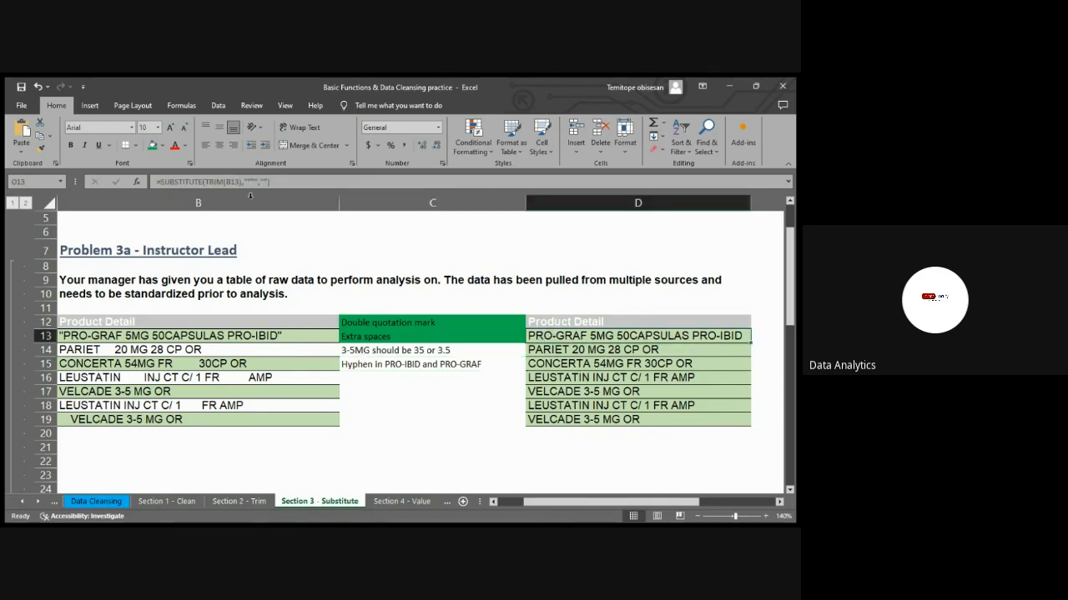
left_click(158, 183)
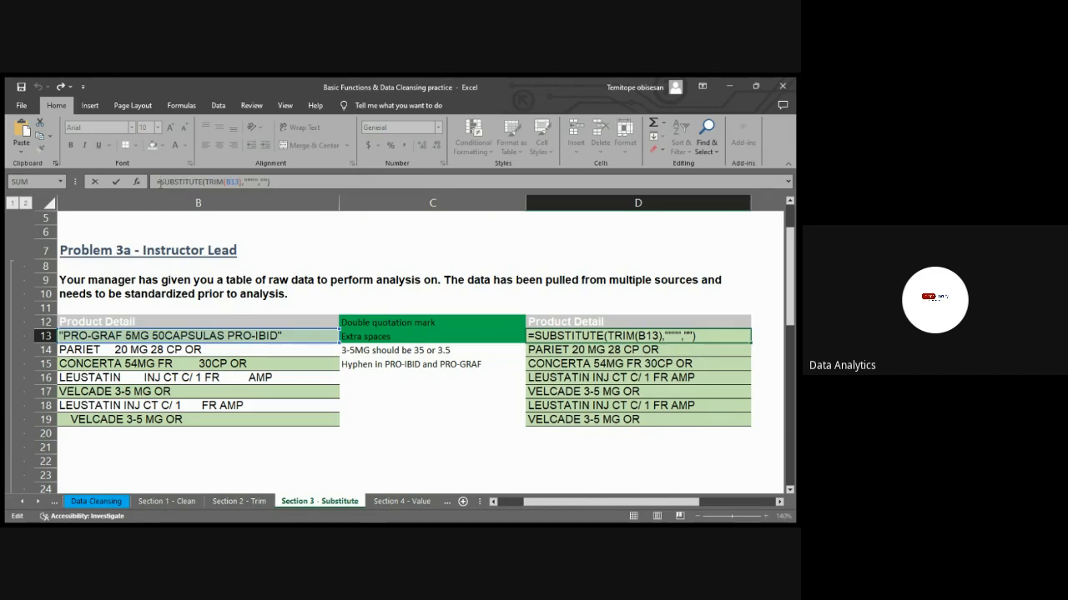
left_click(160, 182)
type("SUB")
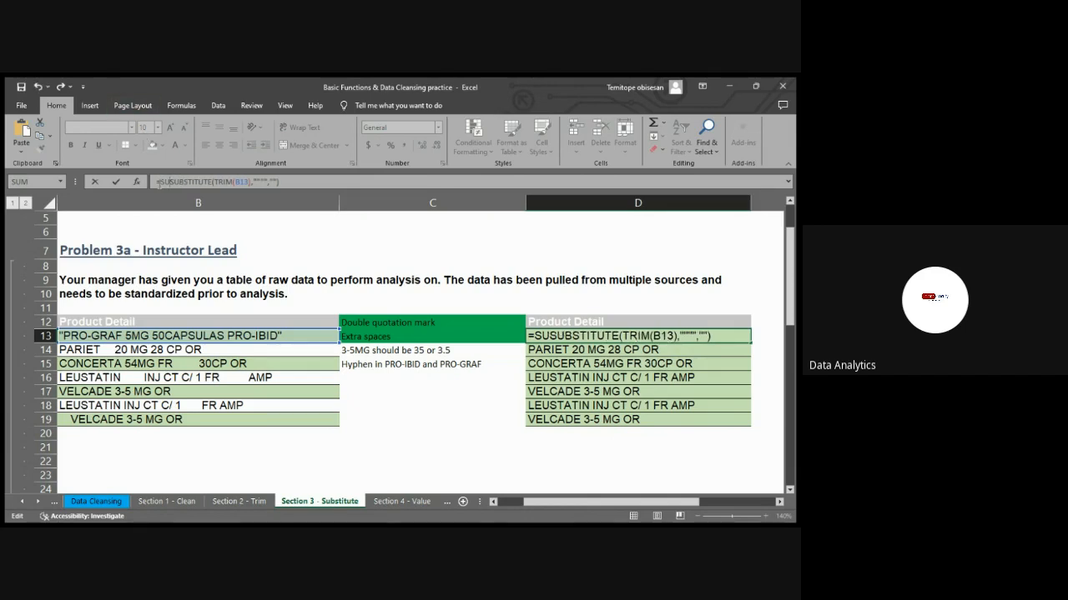
type("STITUTE(")
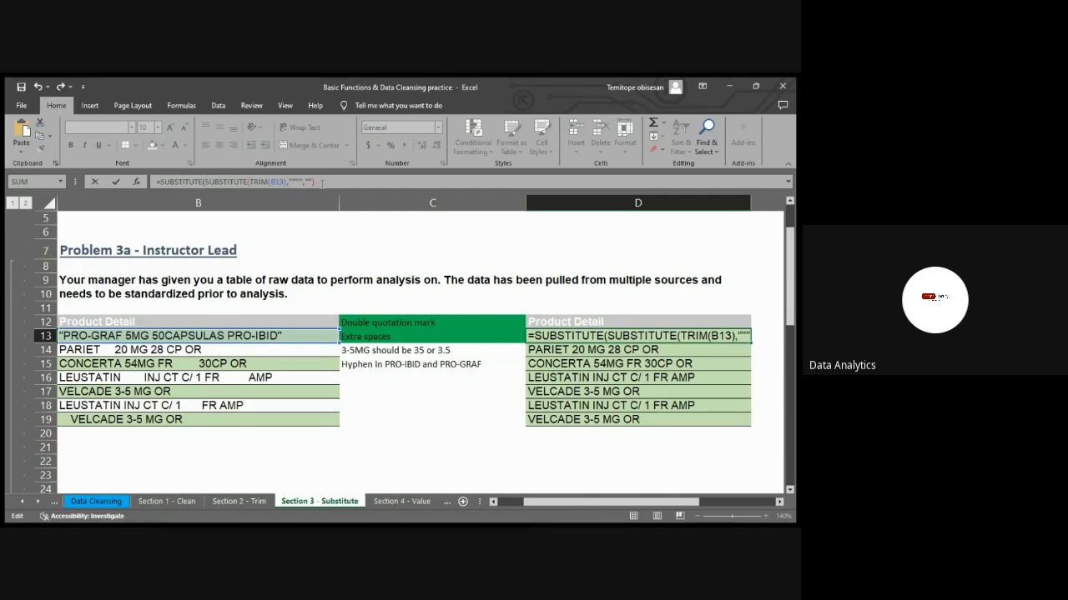
left_click(322, 184)
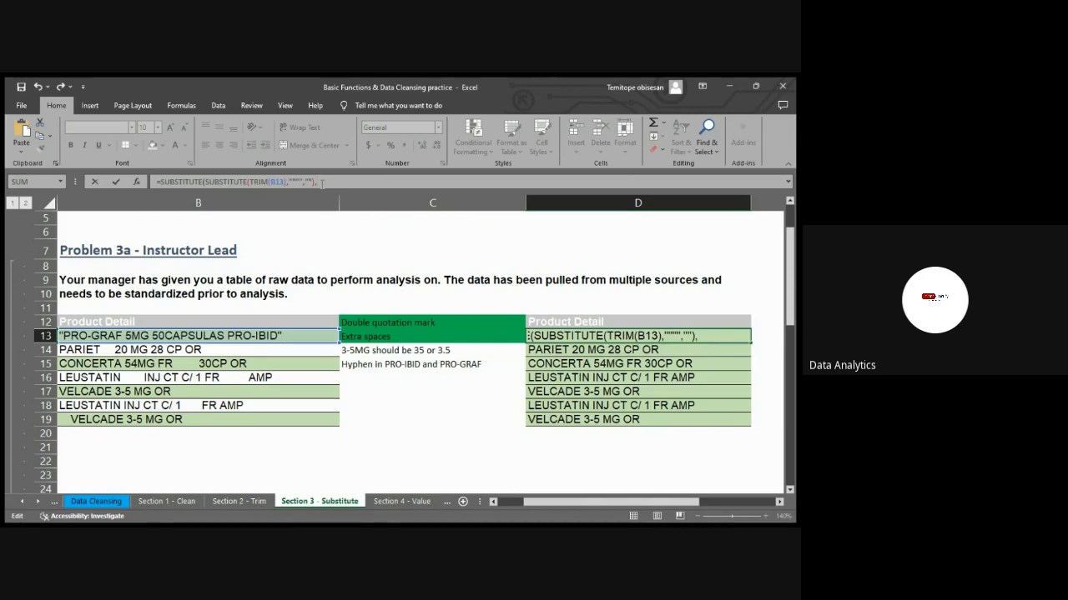
type("\"-\",\"\")")
key("Return")
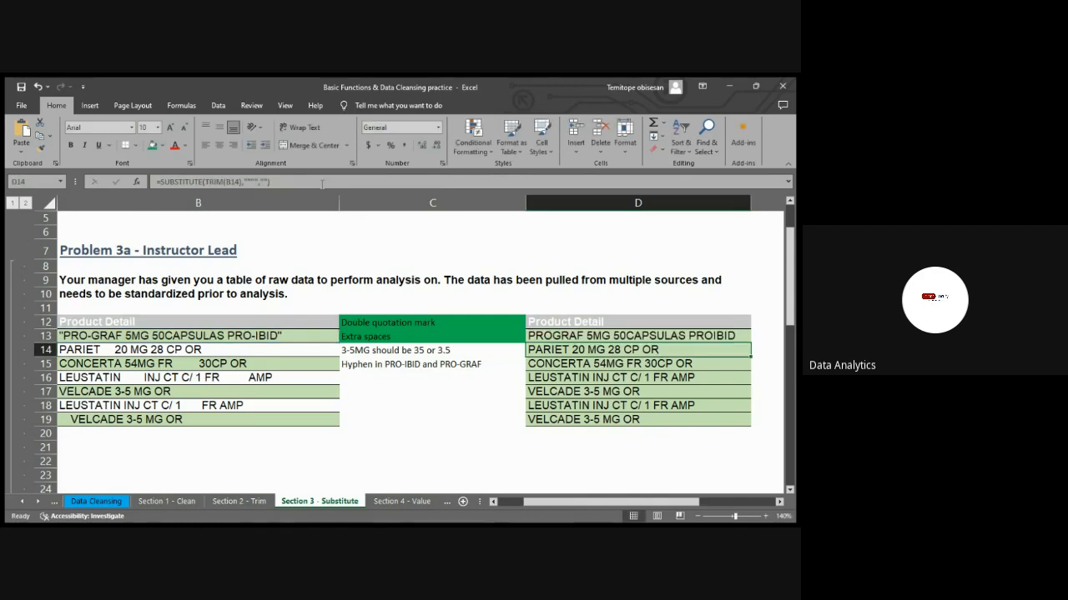
left_click(740, 335)
left_click_drag(750, 343, 750, 425)
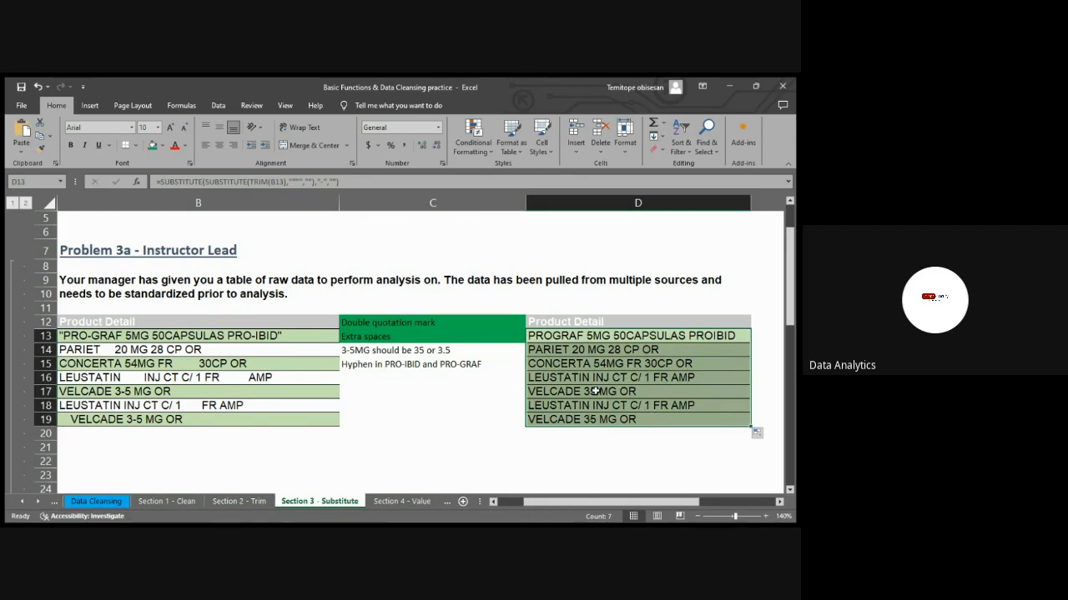
Apply the green fill to the 3-5MG note in C14 and the hyphen note in C15
left_click(458, 357)
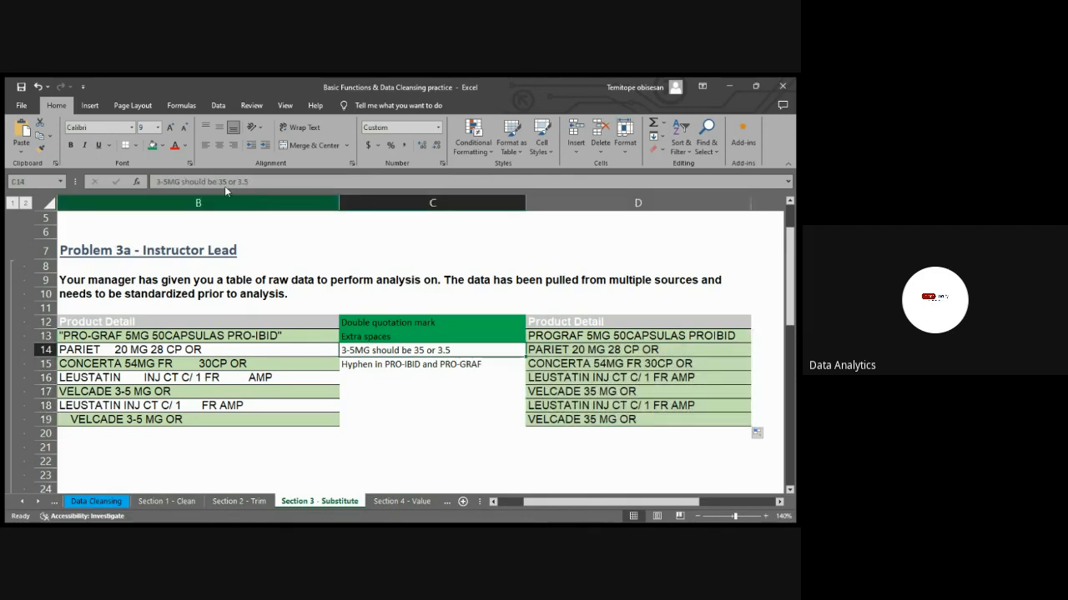
left_click(152, 146)
left_click(377, 366)
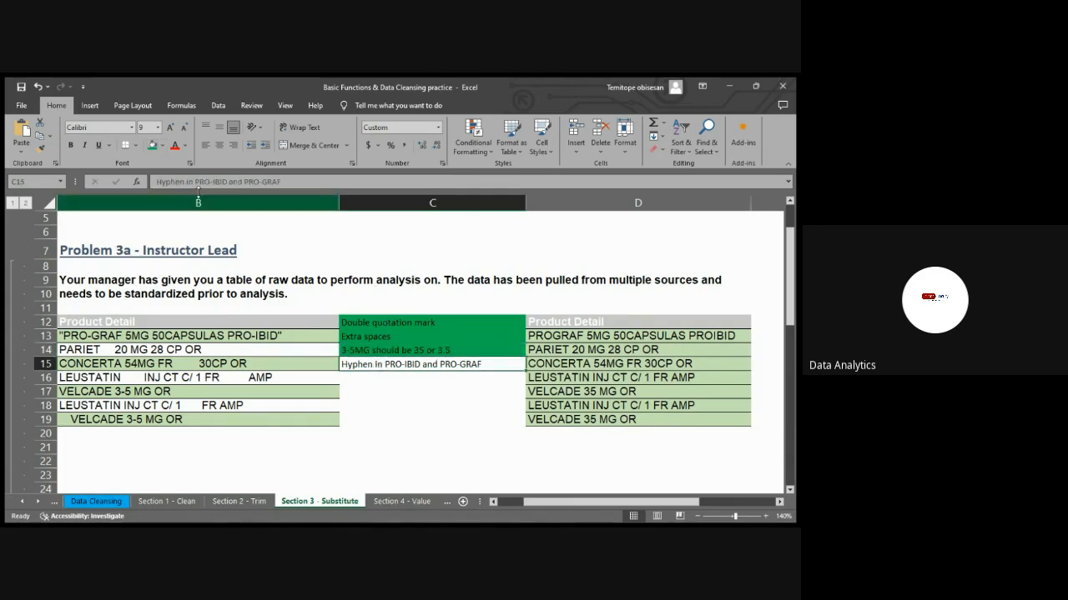
left_click(151, 148)
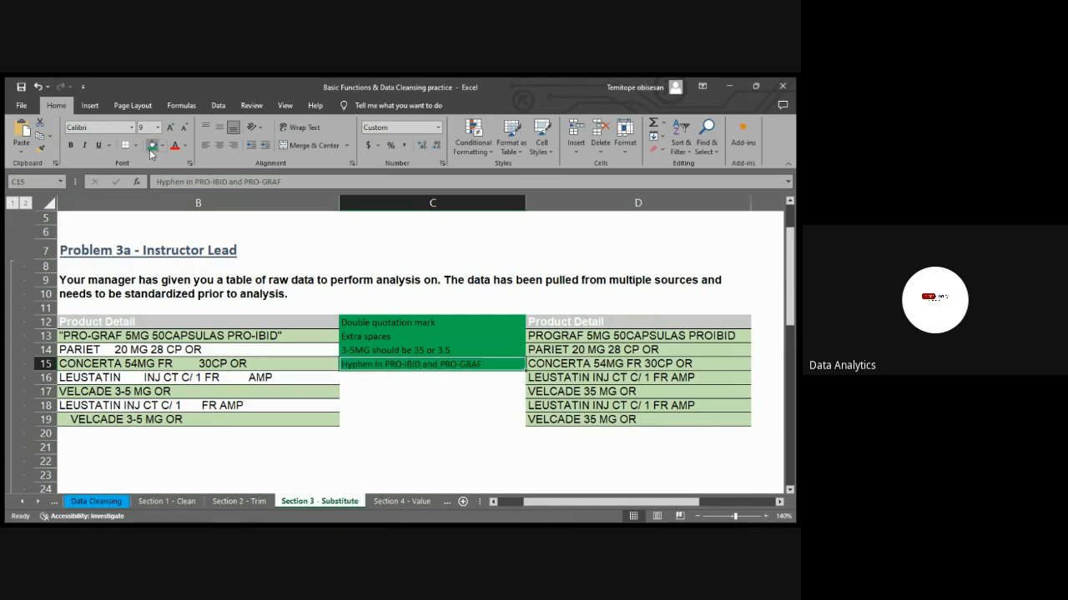
left_click(377, 392)
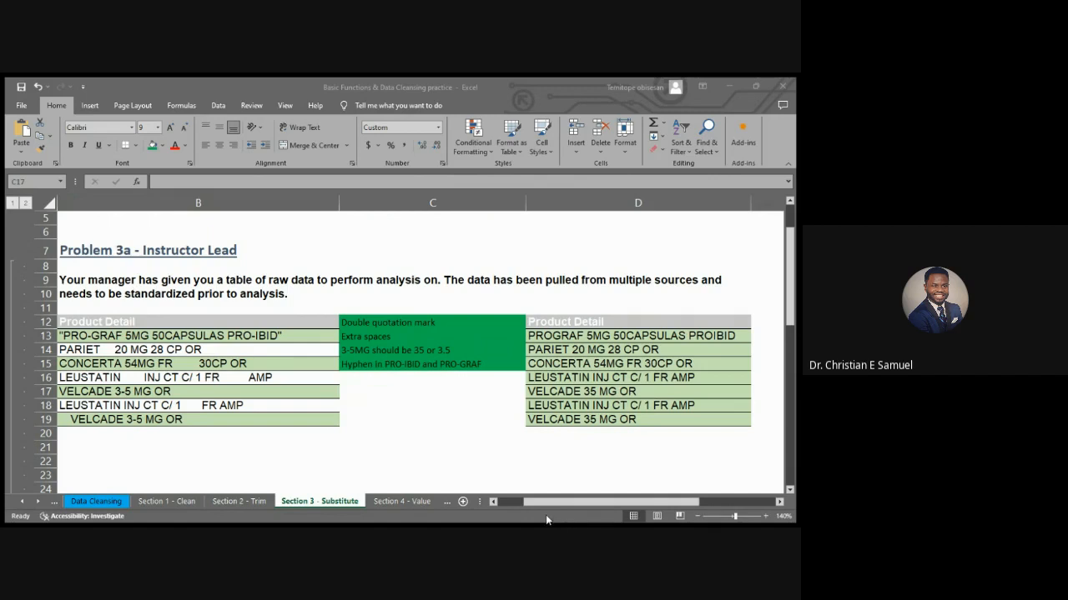
Strip the outer SUBSTITUTE from D13 so the formula is =SUBSTITUTE(TRIM(B13),"""","")
left_click(555, 484)
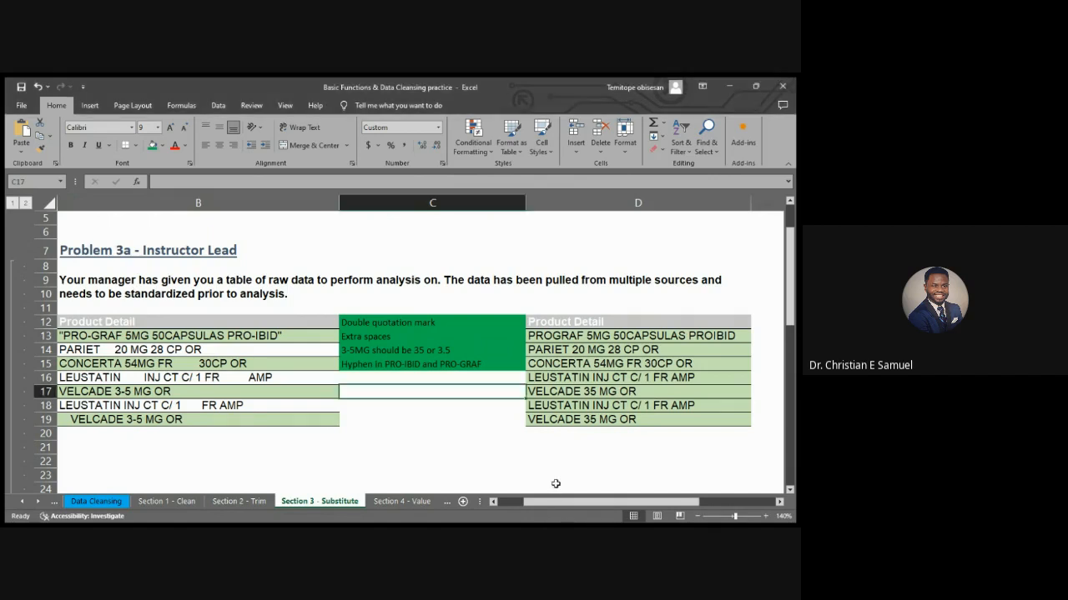
left_click(618, 337)
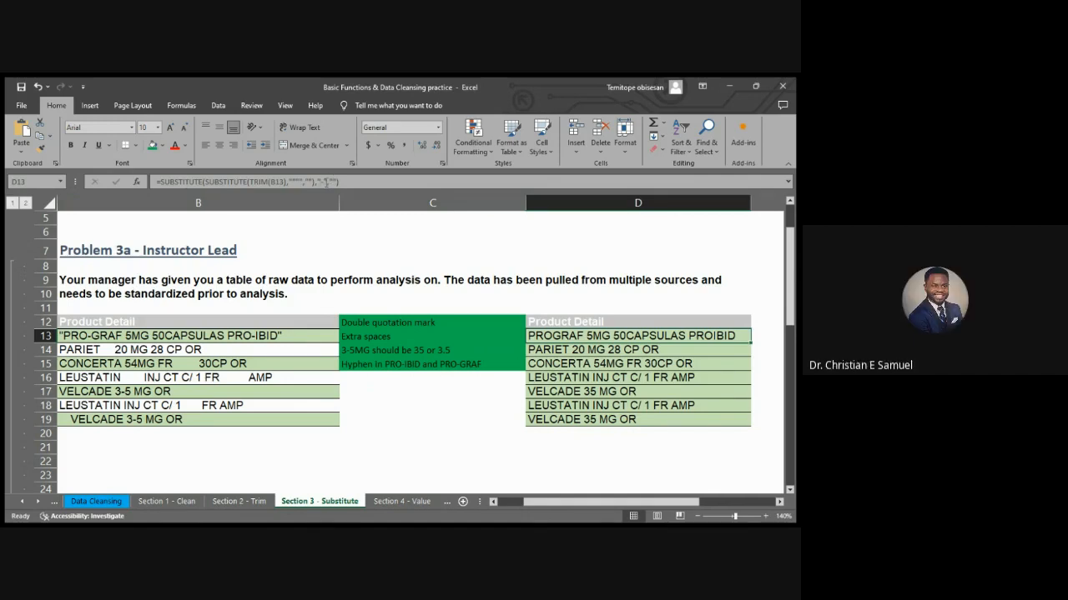
left_click(326, 182)
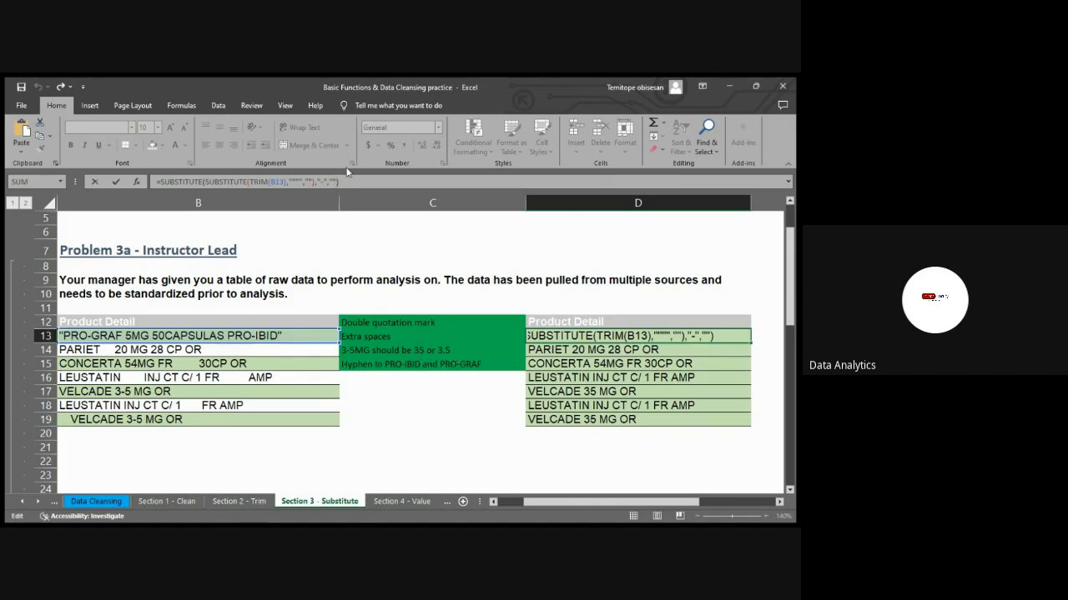
key("BackSpace")
key("BackSpace")
key("BackSpace")
key("BackSpace")
key("BackSpace")
key("BackSpace")
key("BackSpace")
key("BackSpace")
left_click(205, 181)
key("BackSpace")
key("BackSpace")
key("BackSpace")
key("BackSpace")
key("BackSpace")
key("BackSpace")
key("BackSpace")
key("BackSpace")
key("BackSpace")
key("BackSpace")
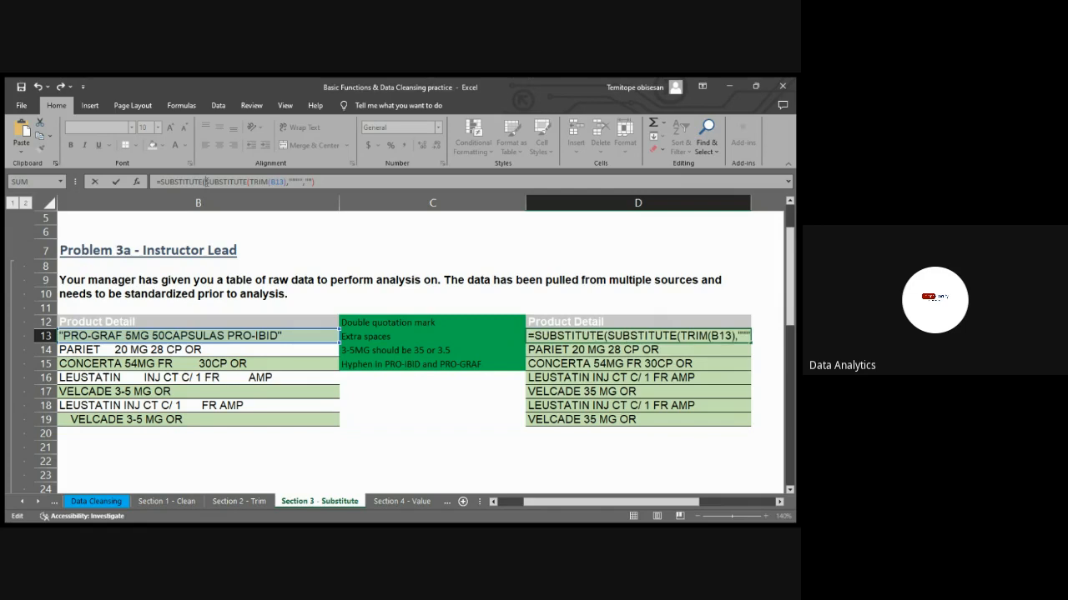
key("BackSpace")
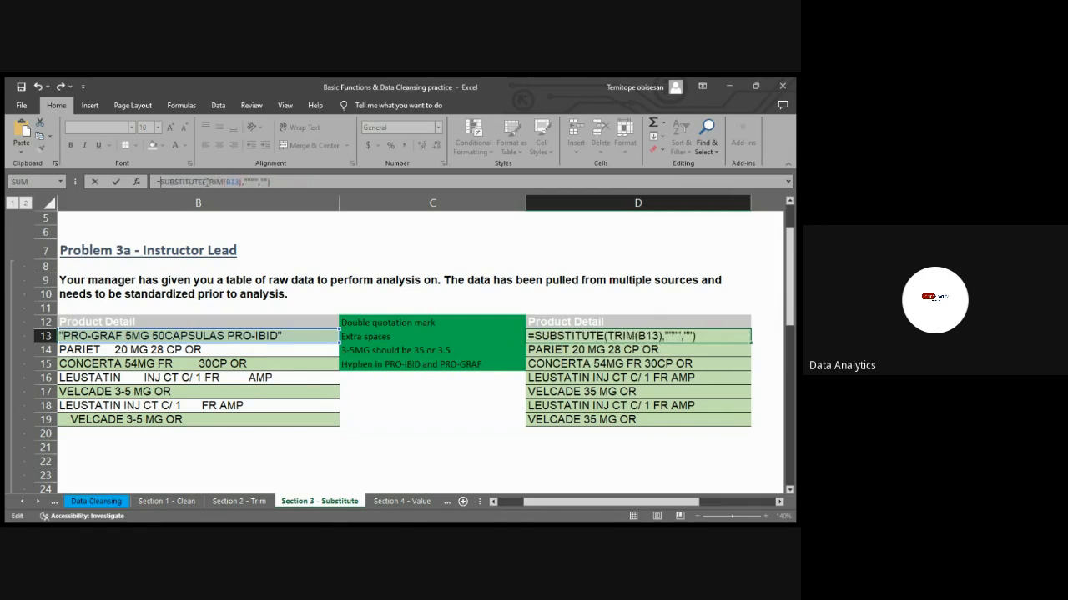
key("Return")
Fill the single SUBSTITUTE and TRIM formula from D13 down through D19
left_click(724, 334)
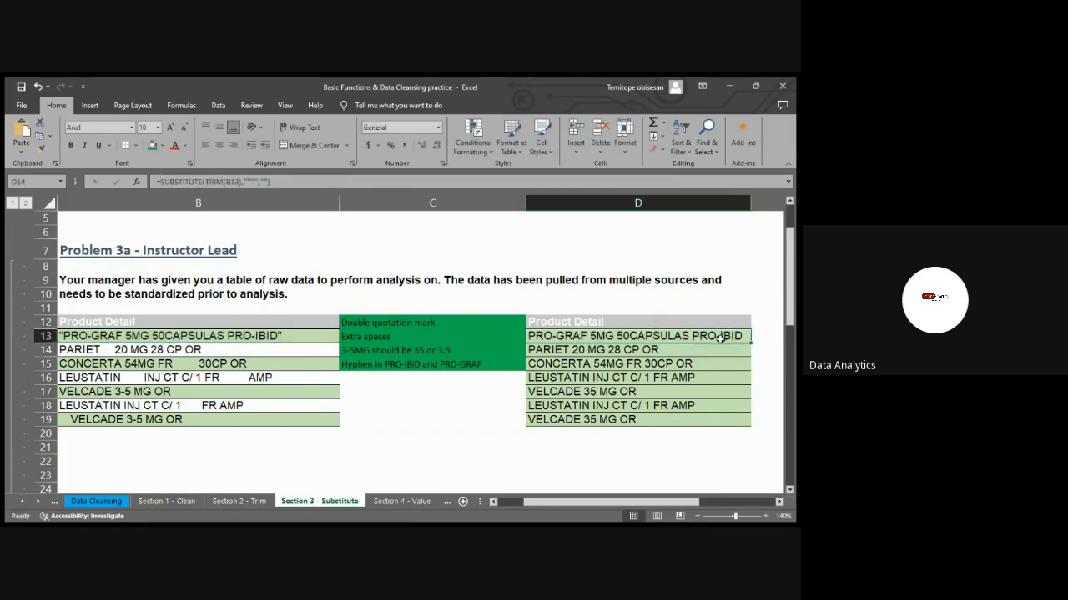
double_click(751, 342)
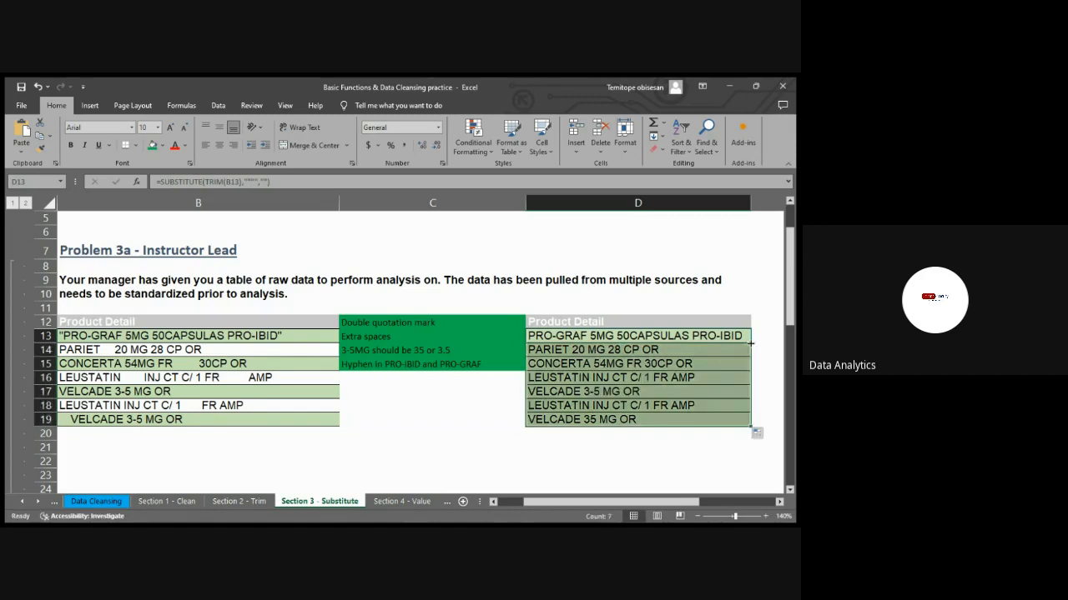
left_click(762, 346)
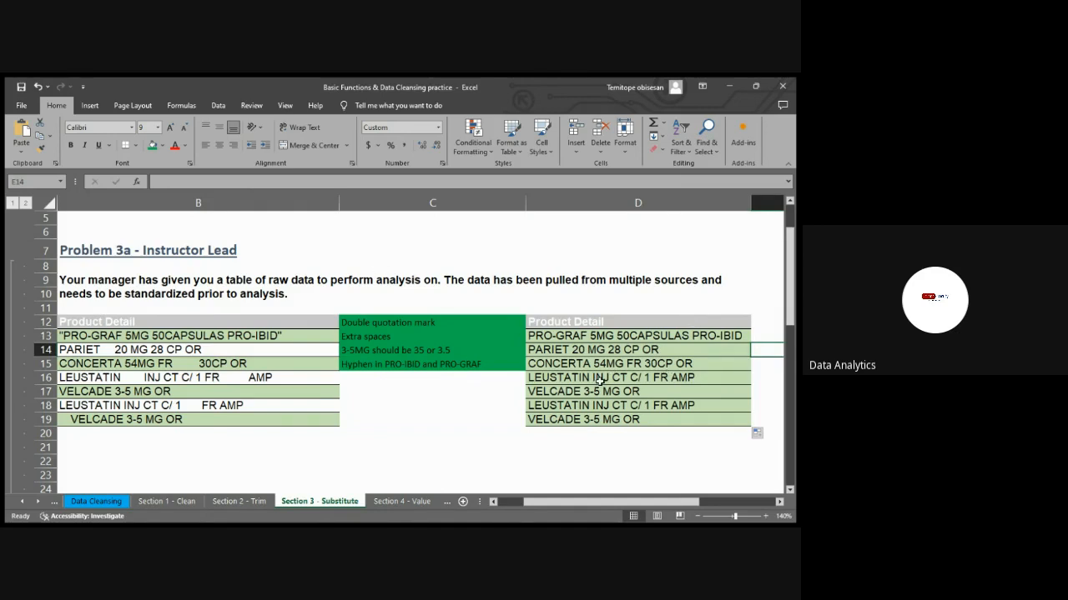
Nest the D13 formula to replace hyphens with periods: =SUBSTITUTE(SUBSTITUTE(TRIM(B13),"""",""),"-",".")
left_click(543, 333)
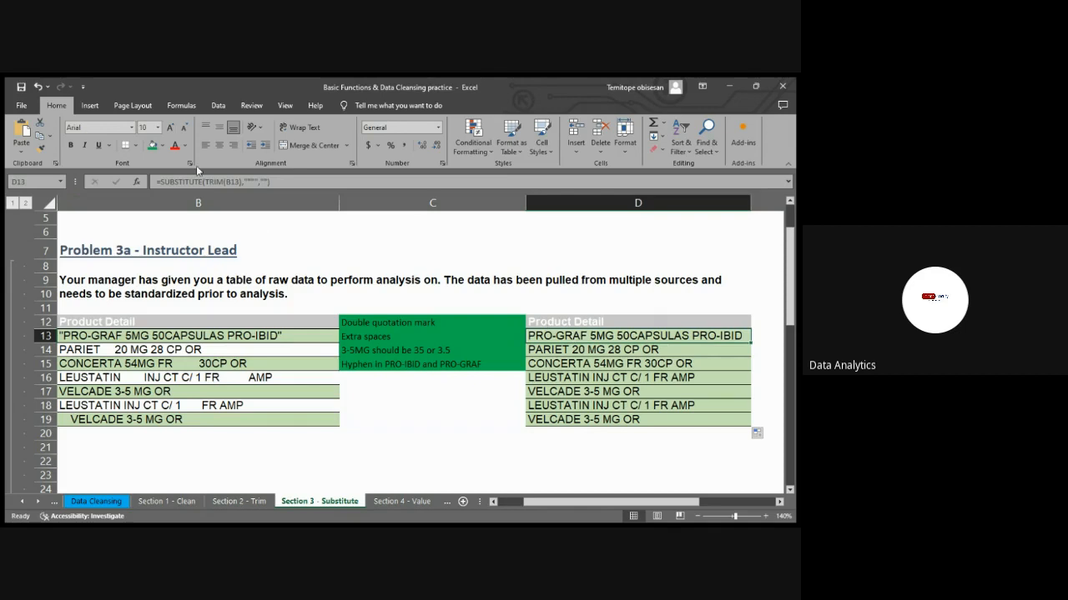
left_click(161, 181)
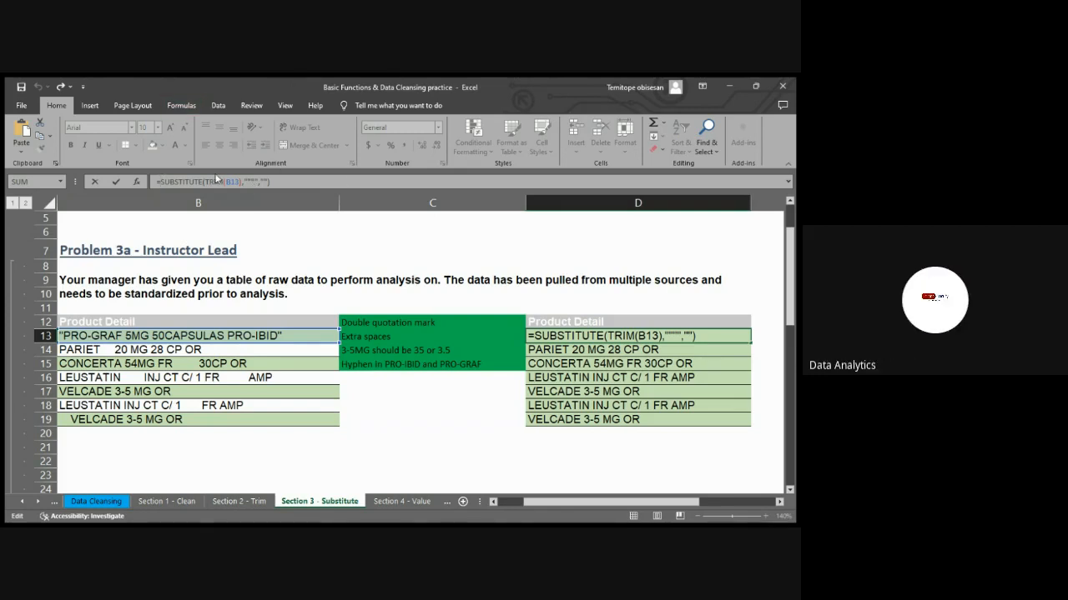
type("SUB")
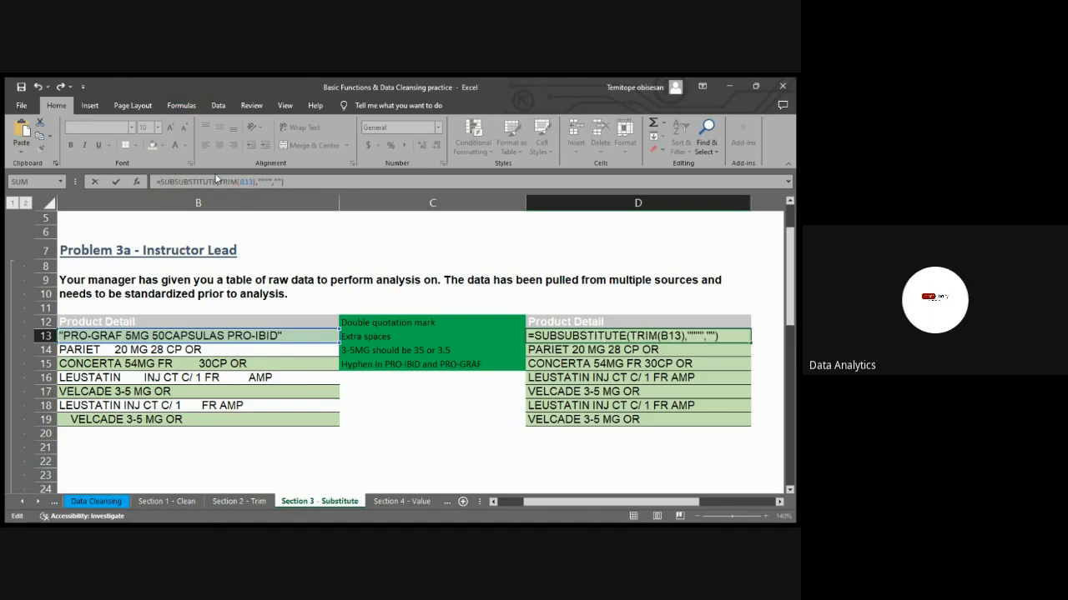
type("STITUTE(")
left_click(328, 181)
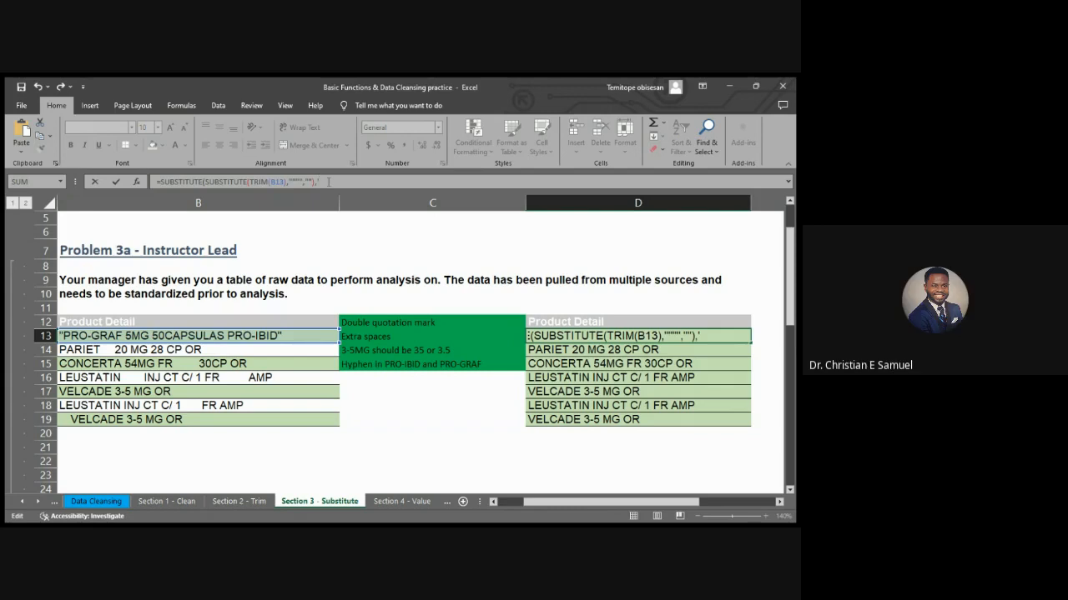
type("-\",\".\"")
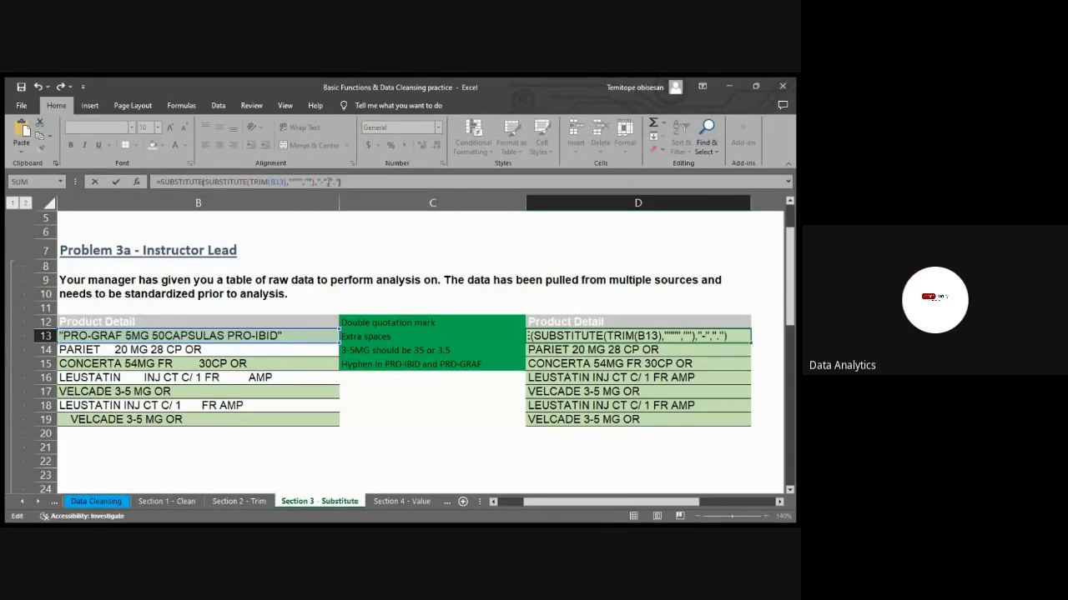
key("Return")
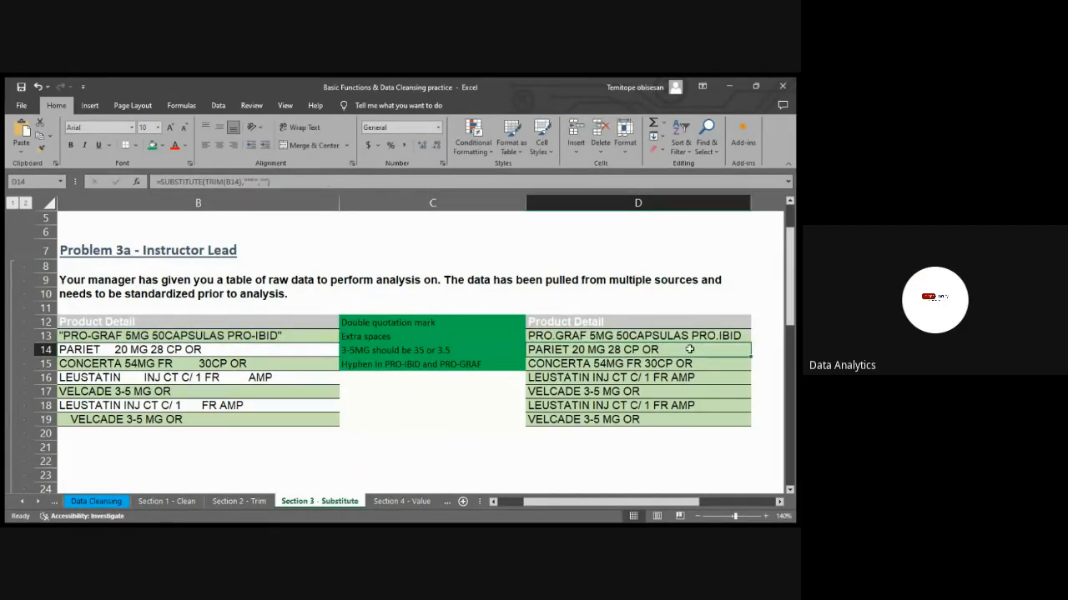
Fill the hyphen-to-period formula from D13 down through D19 and check the formulas in D13 and D17
left_click(734, 337)
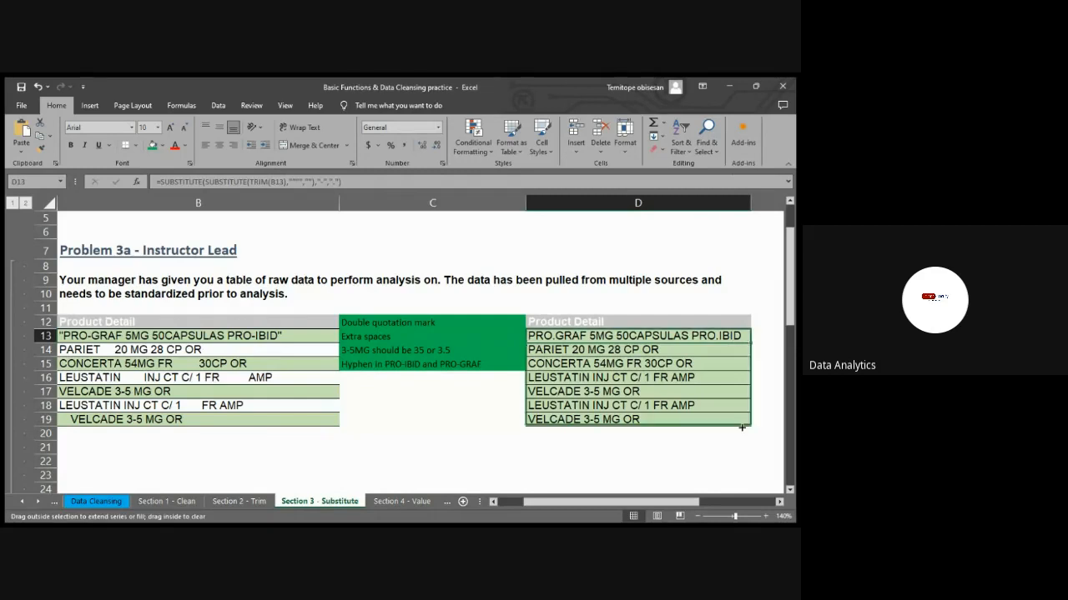
left_click_drag(749, 343, 740, 429)
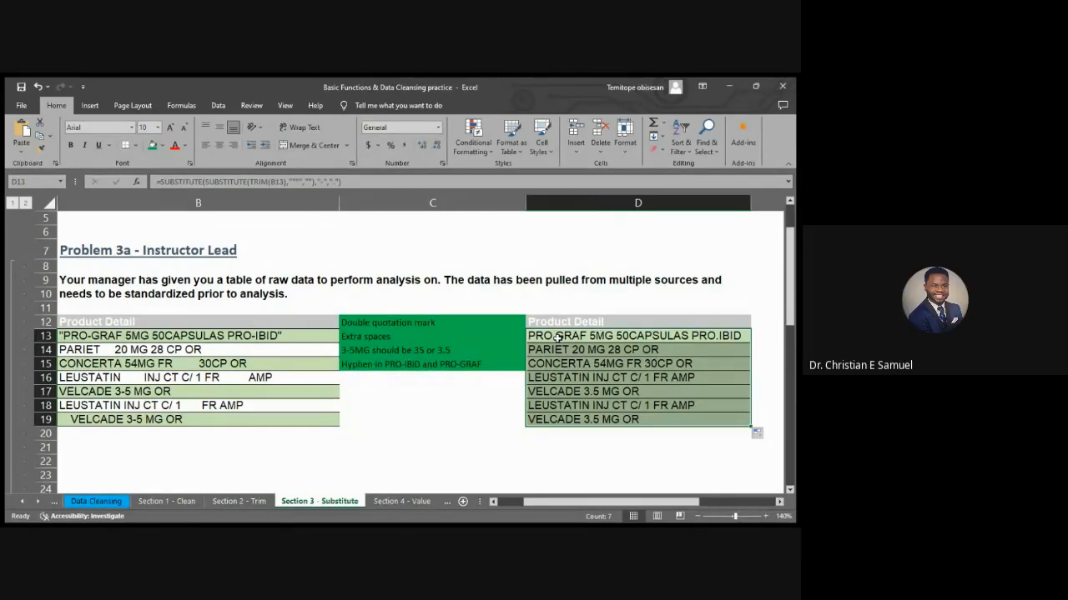
left_click(558, 336)
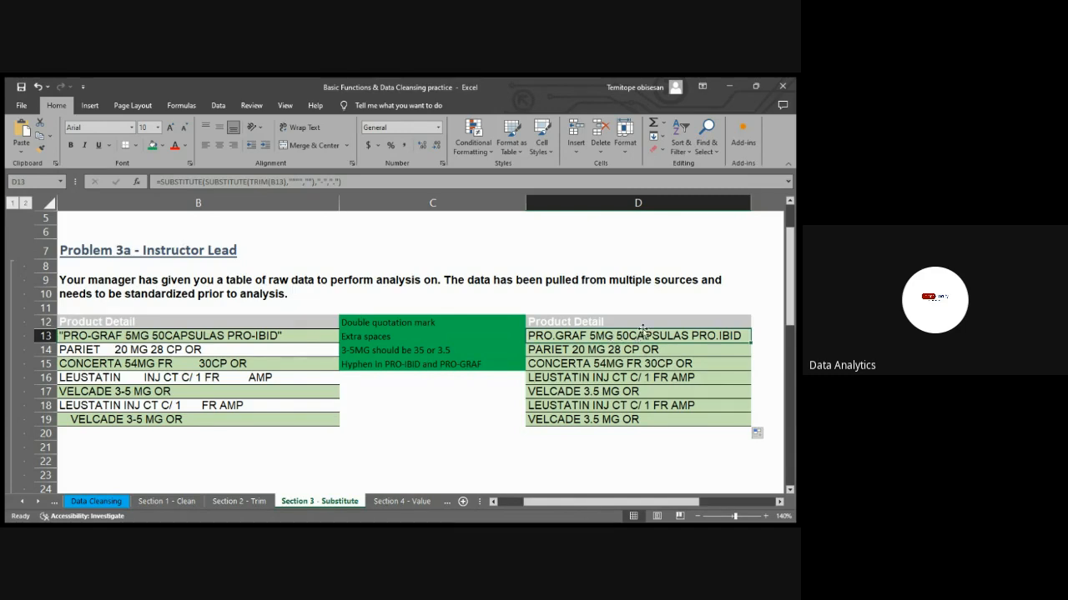
left_click(610, 392)
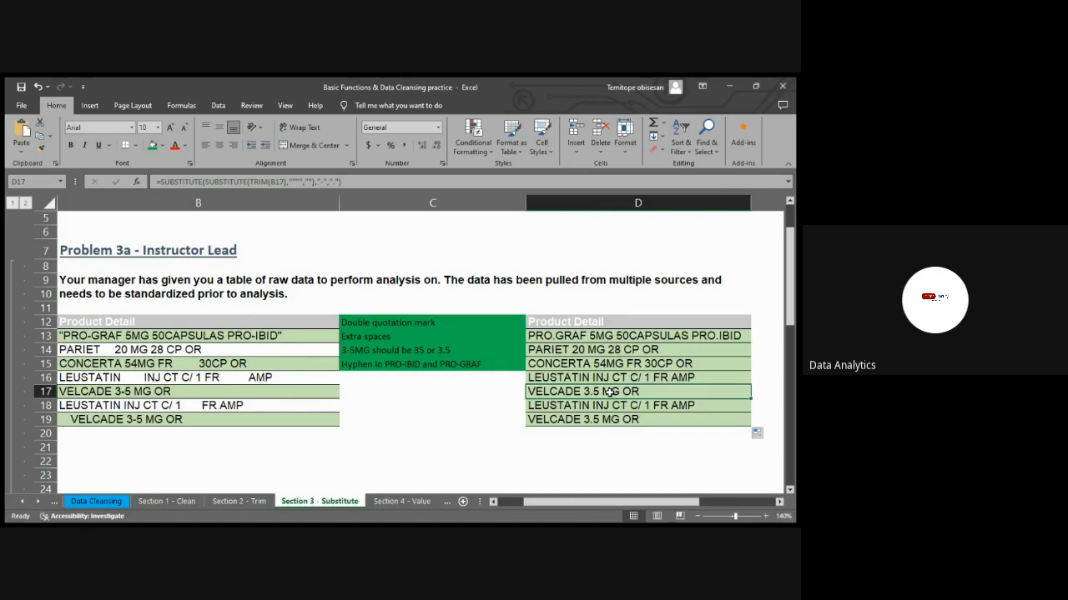
left_click(602, 338)
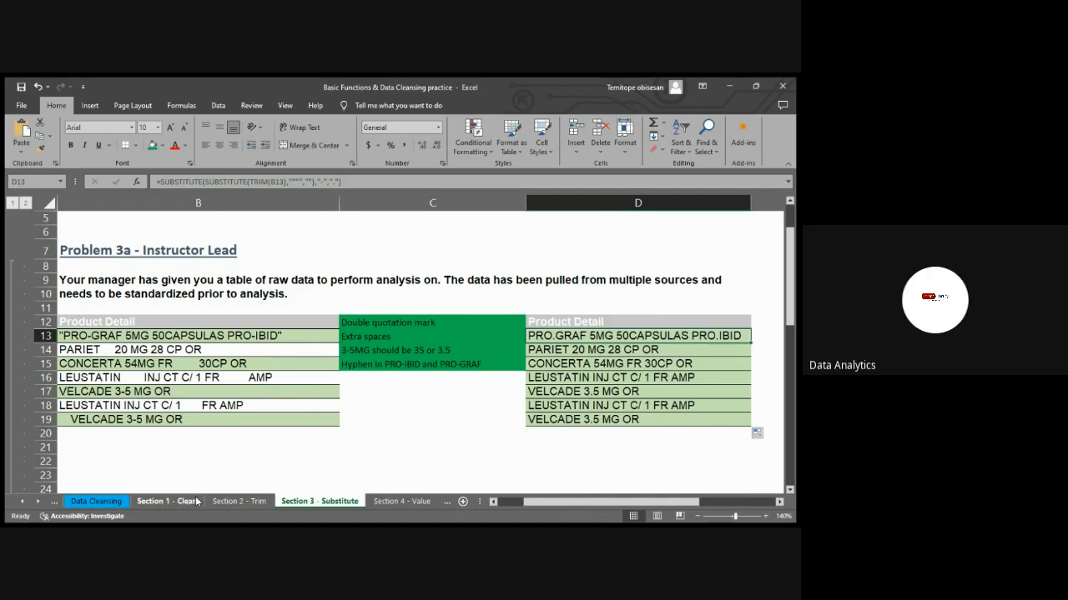
Examine the Problem 3b task description and its Sales Data list on the Section 3 - Substitute sheet
left_click(166, 501)
left_click(319, 501)
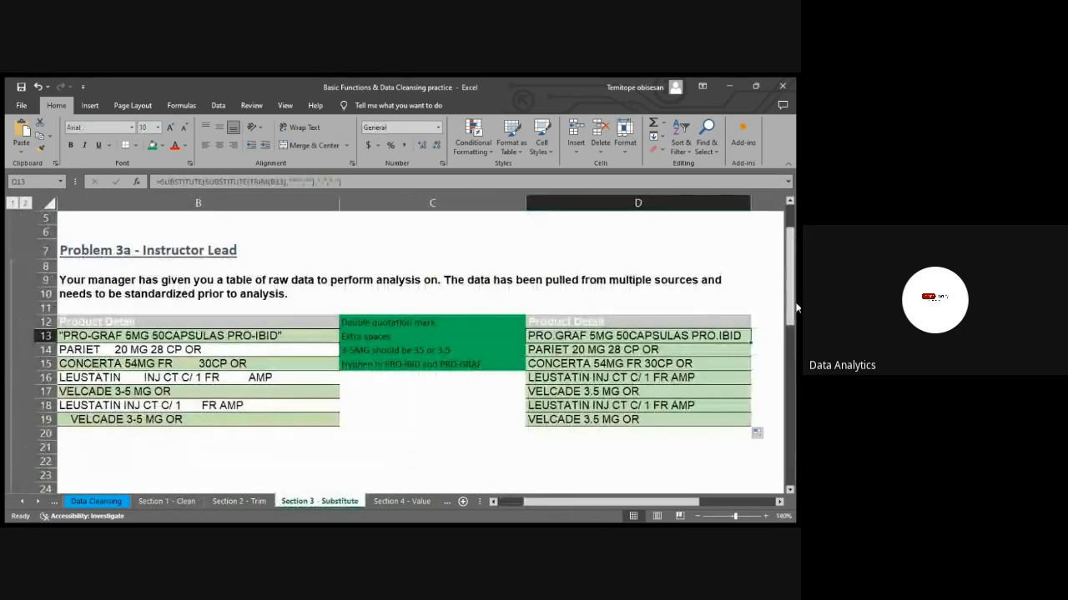
left_click_drag(790, 310, 781, 473)
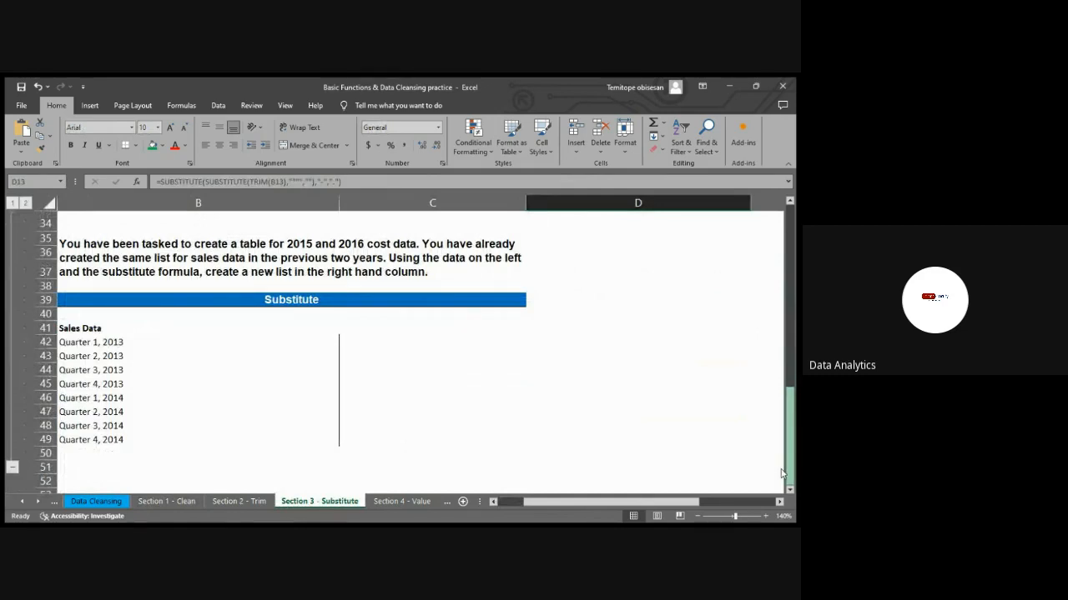
left_click_drag(789, 417, 751, 458)
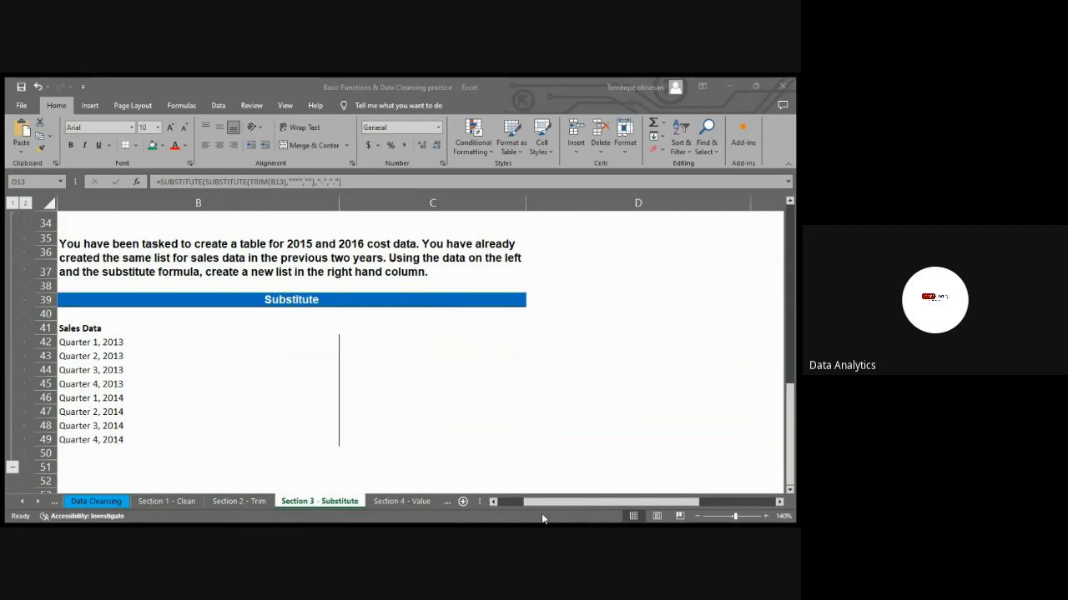
left_click(557, 472)
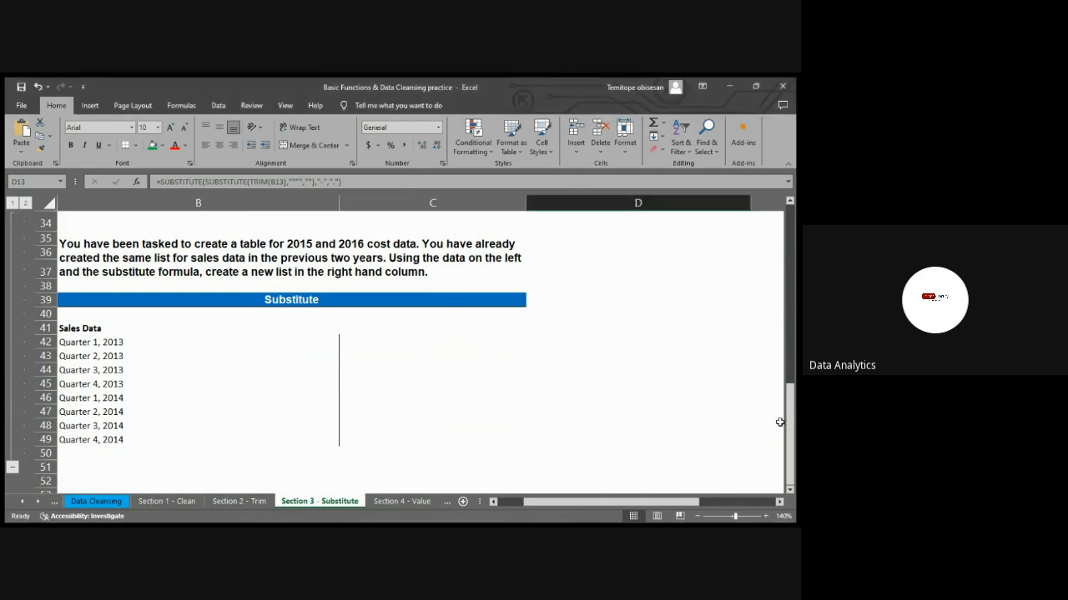
scroll(789, 424, "up", 2)
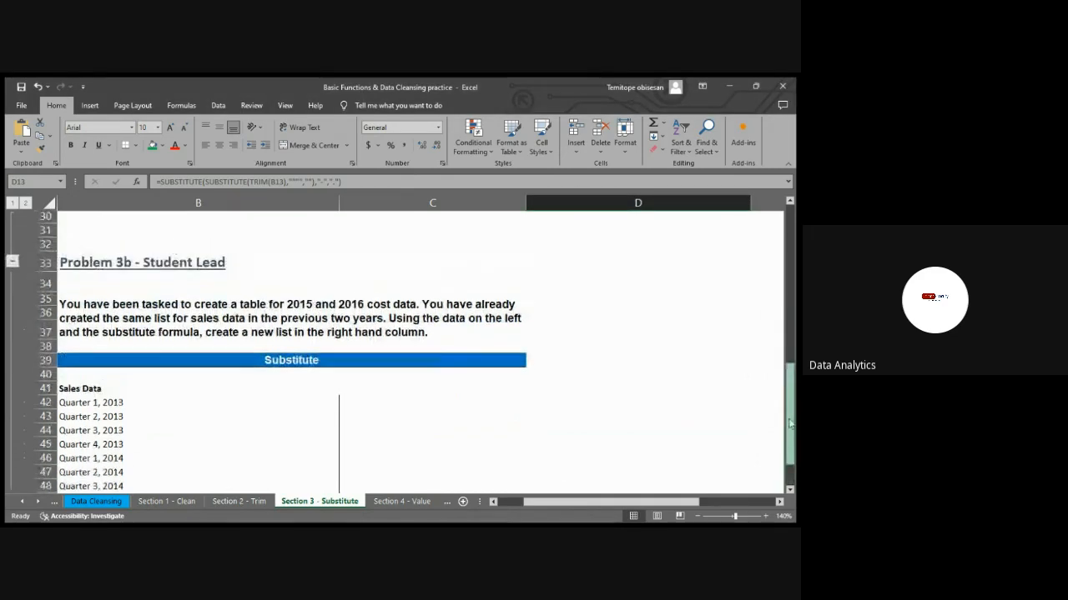
scroll(788, 423, "down", 2)
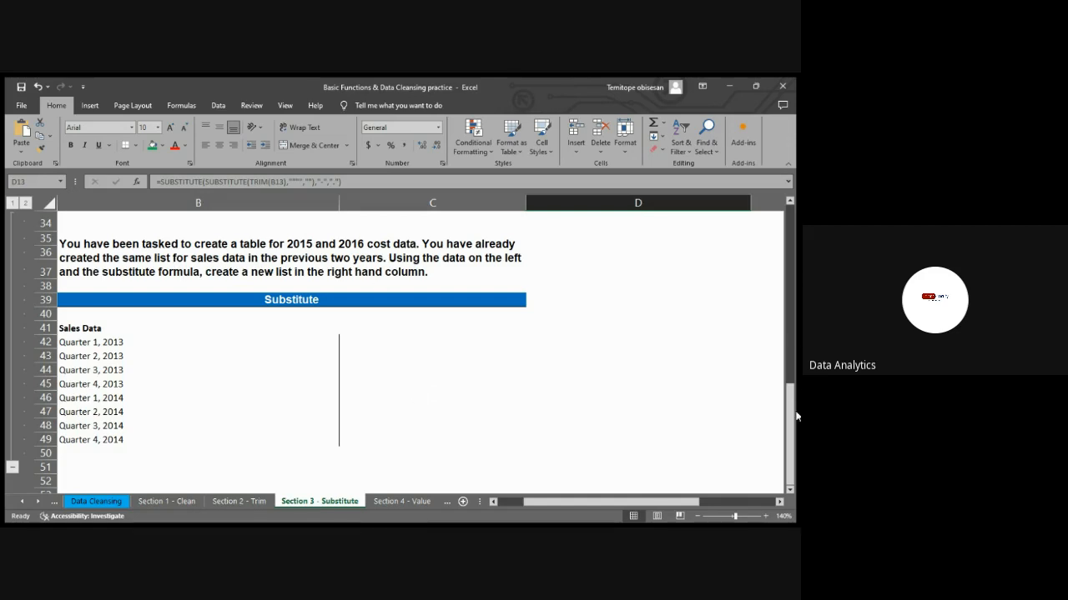
mouse_move(791, 405)
left_mouse_down()
mouse_move(793, 296)
mouse_move(793, 402)
left_mouse_up()
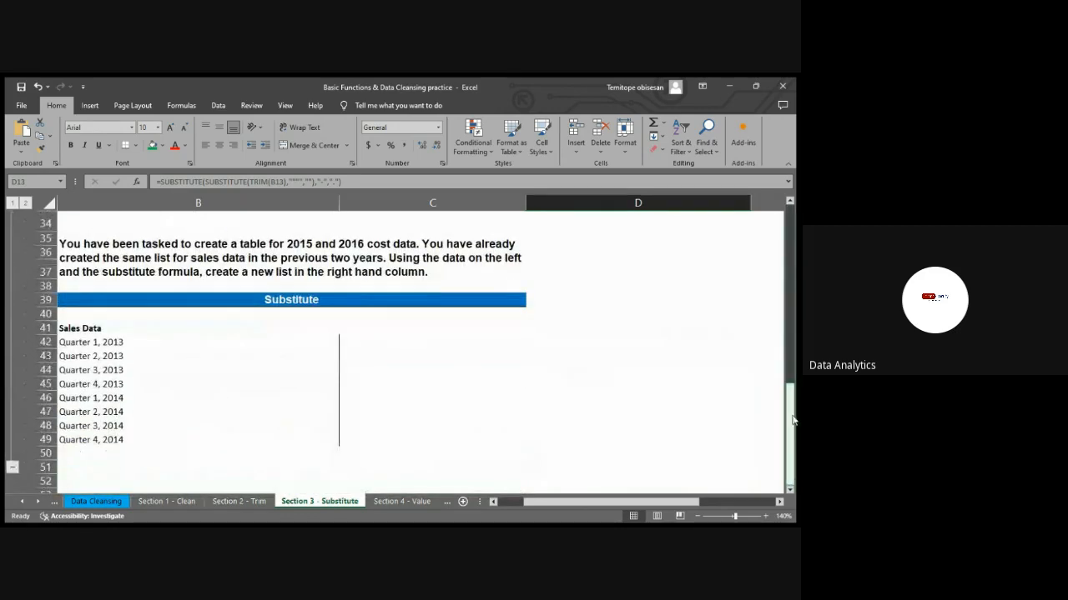
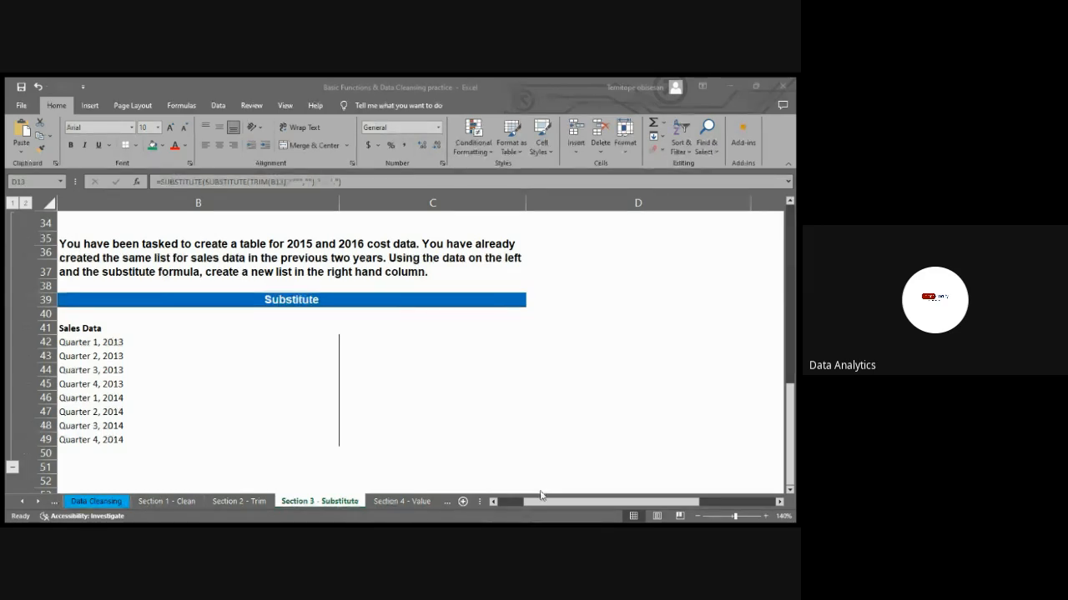
left_click(381, 331)
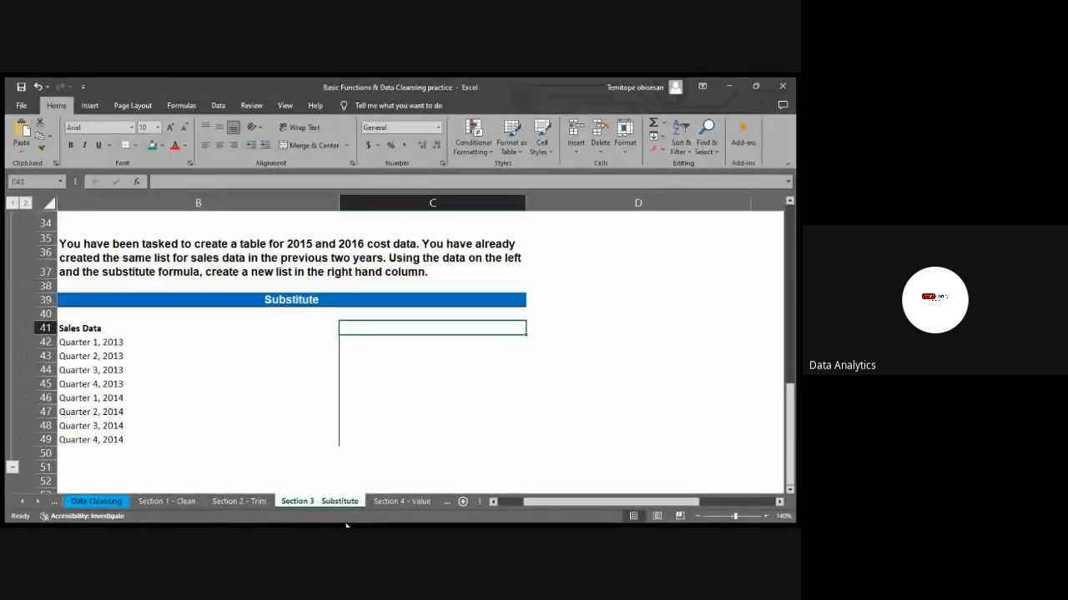
left_click(397, 464)
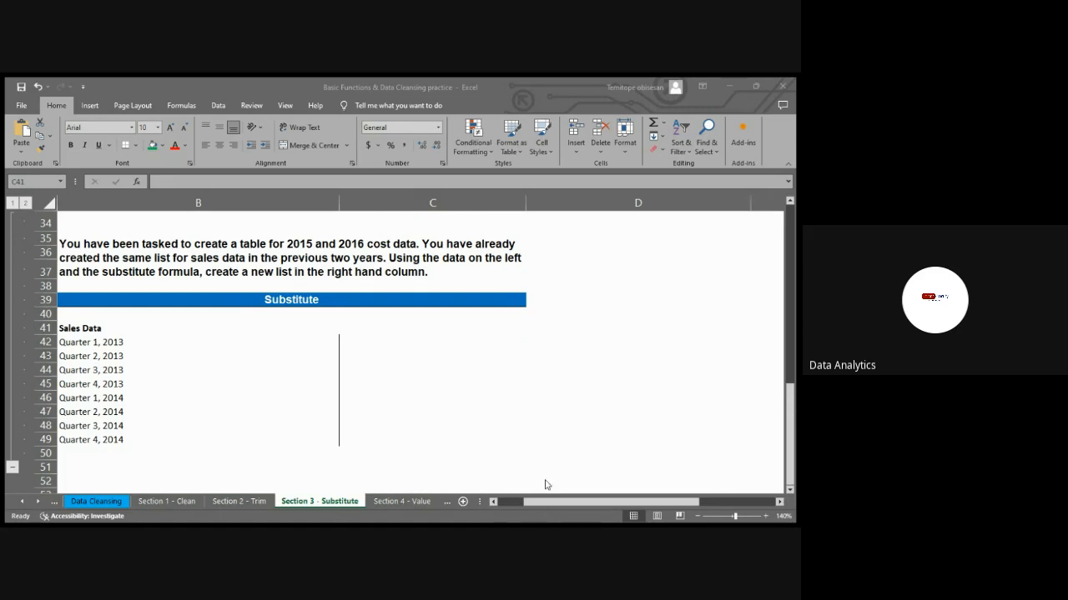
left_click(458, 327)
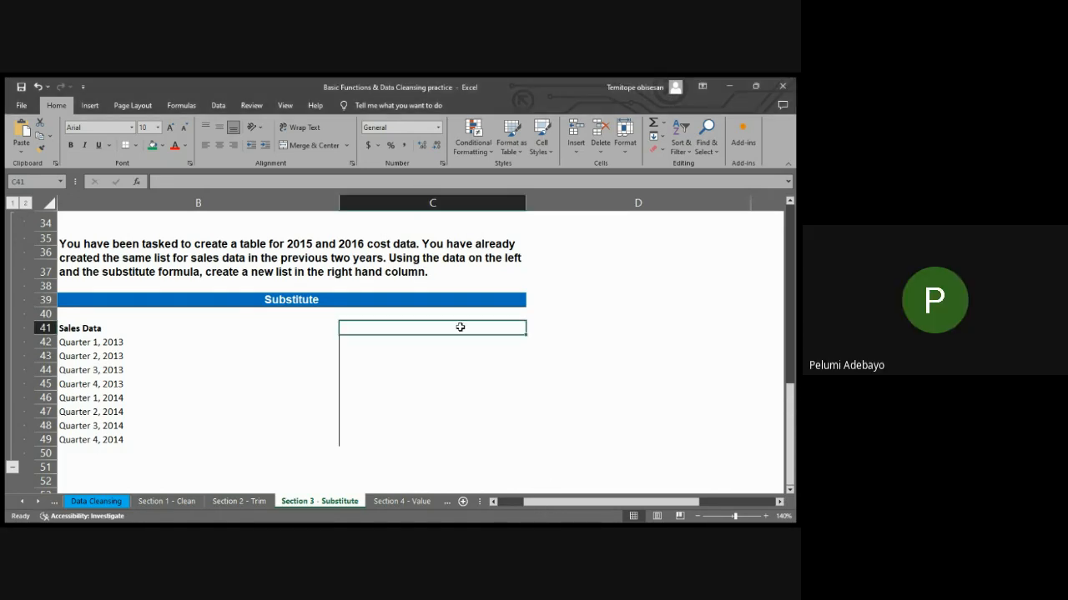
left_click(377, 347)
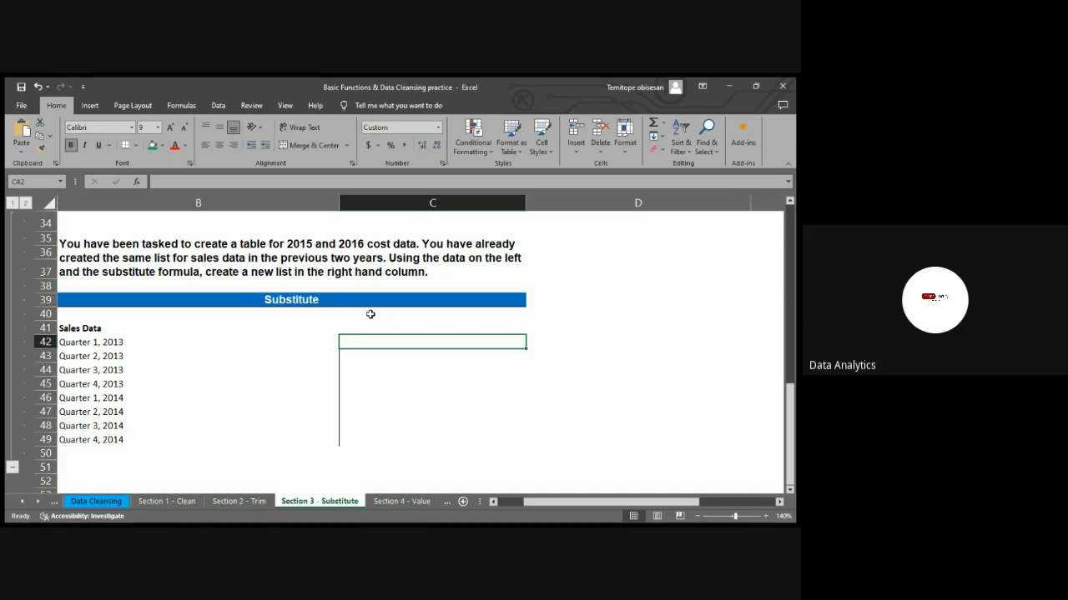
Enter the heading "Cost data" in C41, alongside the Sales Data heading
left_click_drag(567, 503, 543, 503)
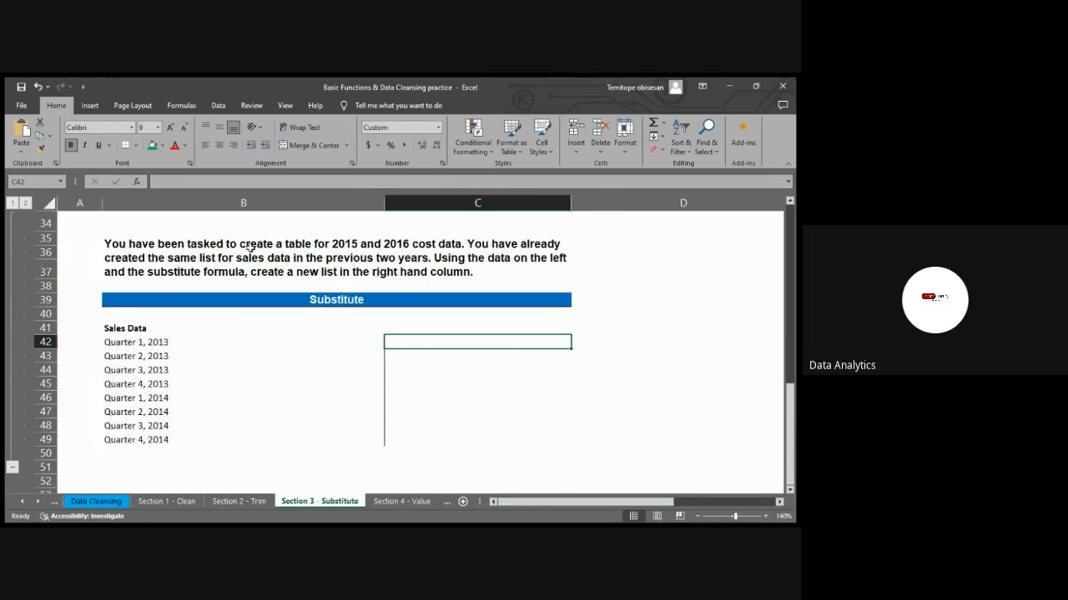
left_click(411, 326)
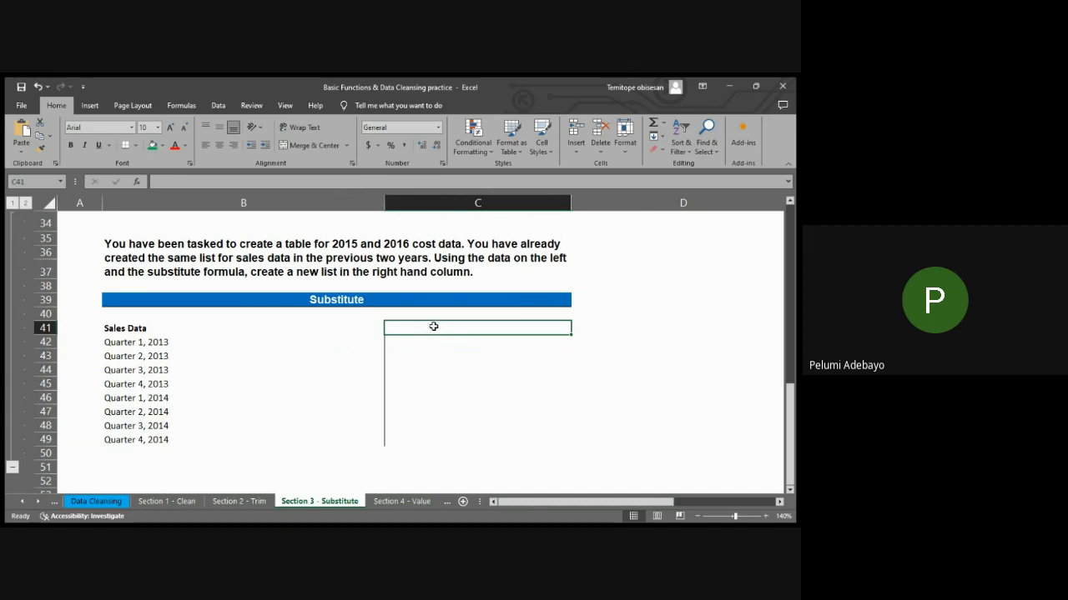
type("Cost")
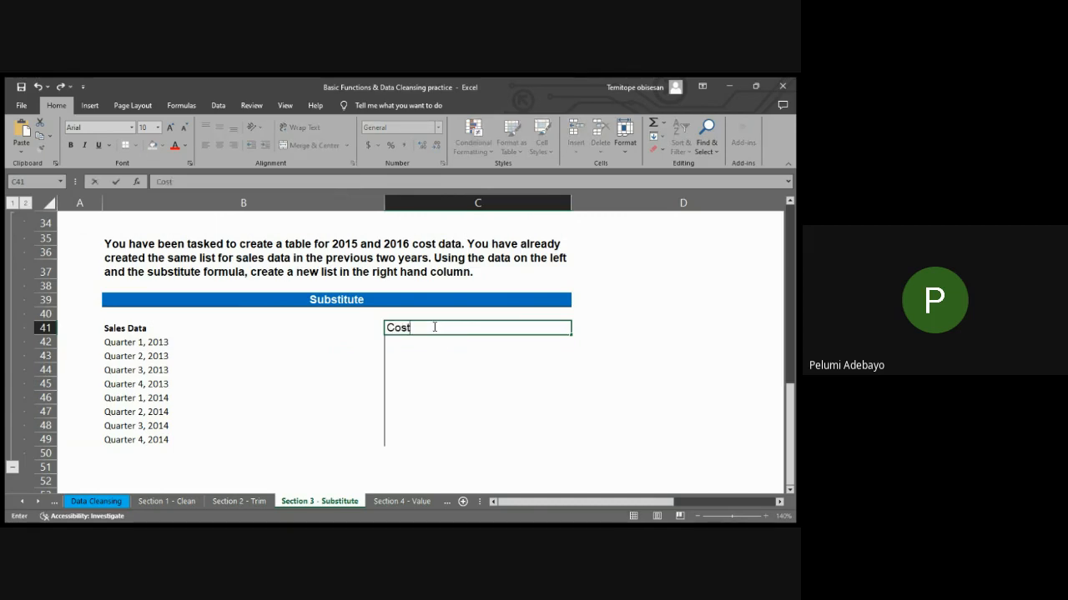
type(" data")
key("BackSpace")
key("BackSpace")
key("BackSpace")
key("BackSpace")
type("DATA")
key("BackSpace")
key("BackSpace")
key("BackSpace")
key("BackSpace")
type("data")
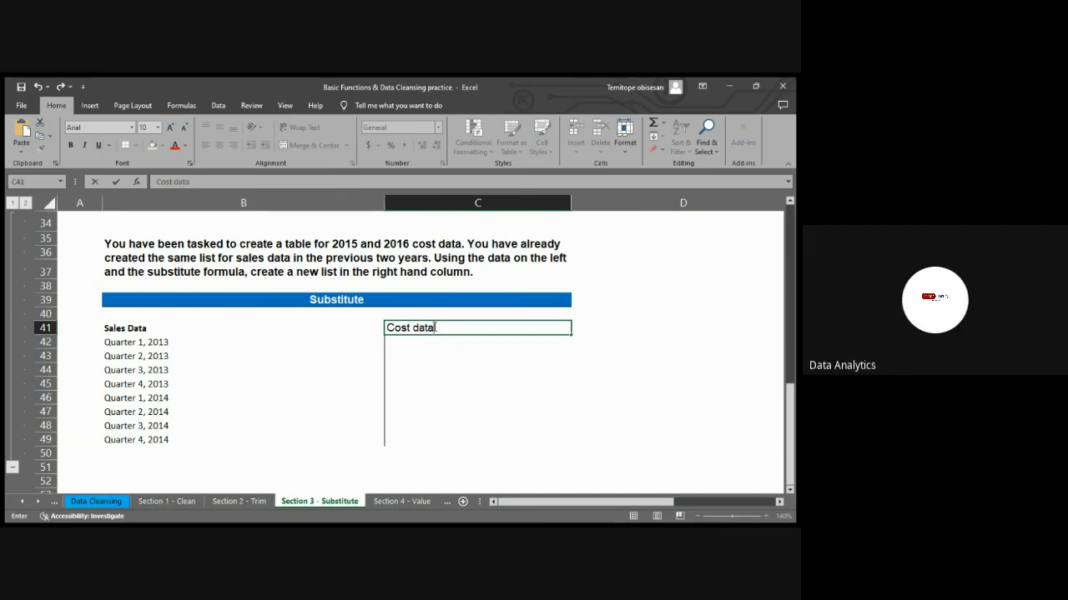
key("Return")
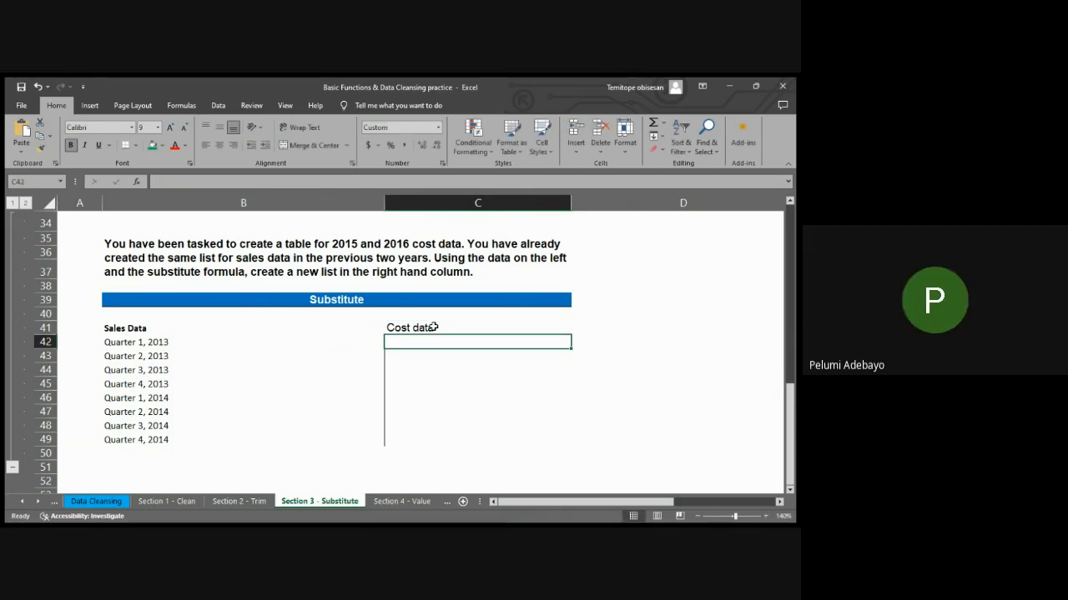
Enter =SUBSTITUTE(B42,2013,2015) in C42 to replace the year 2013 with 2015
type("=sub")
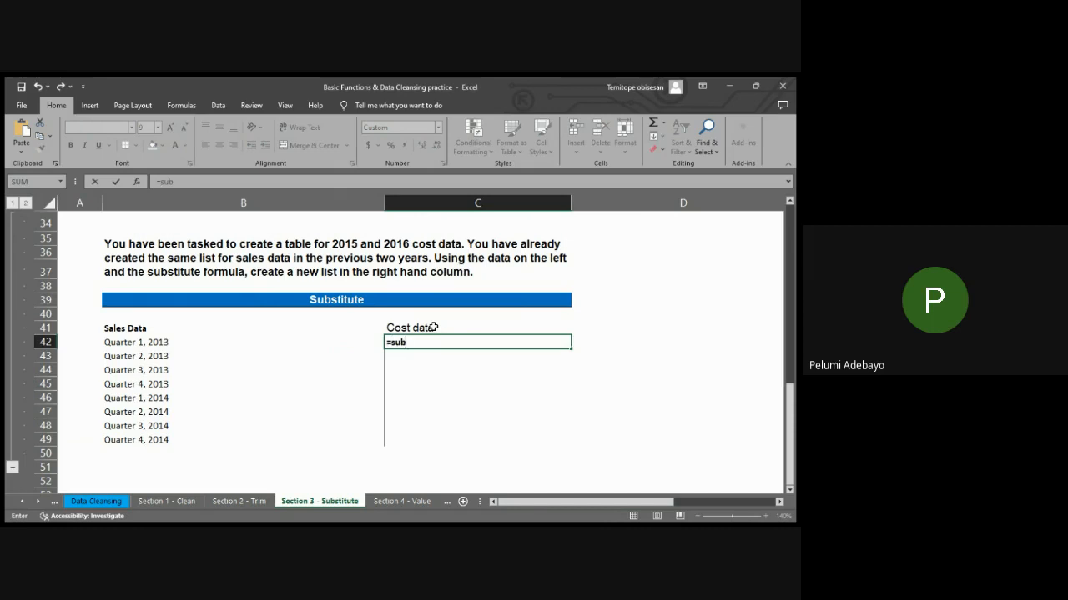
key("Tab")
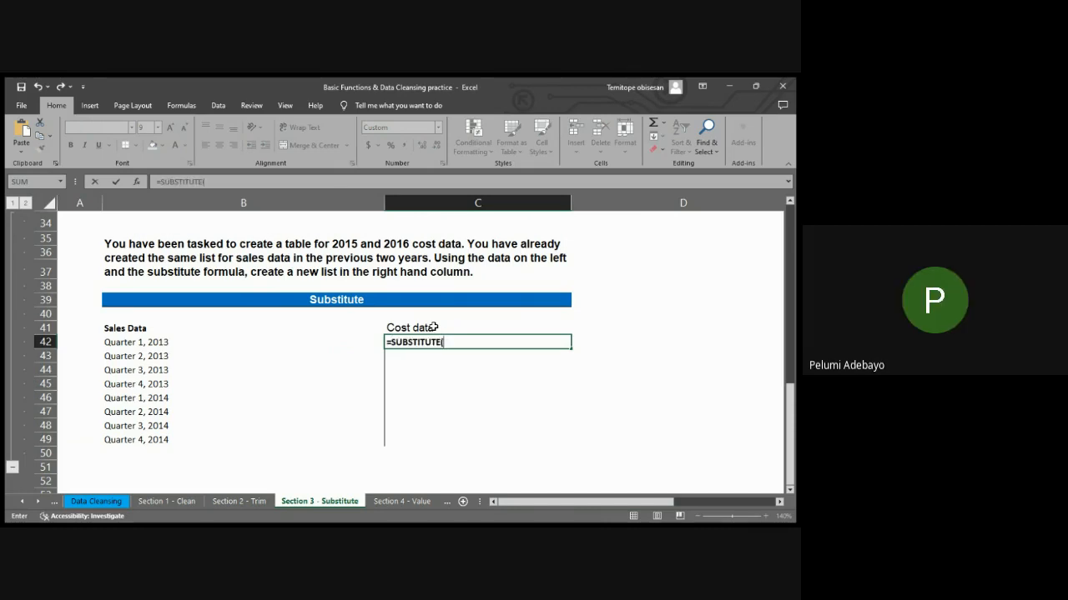
left_click(155, 344)
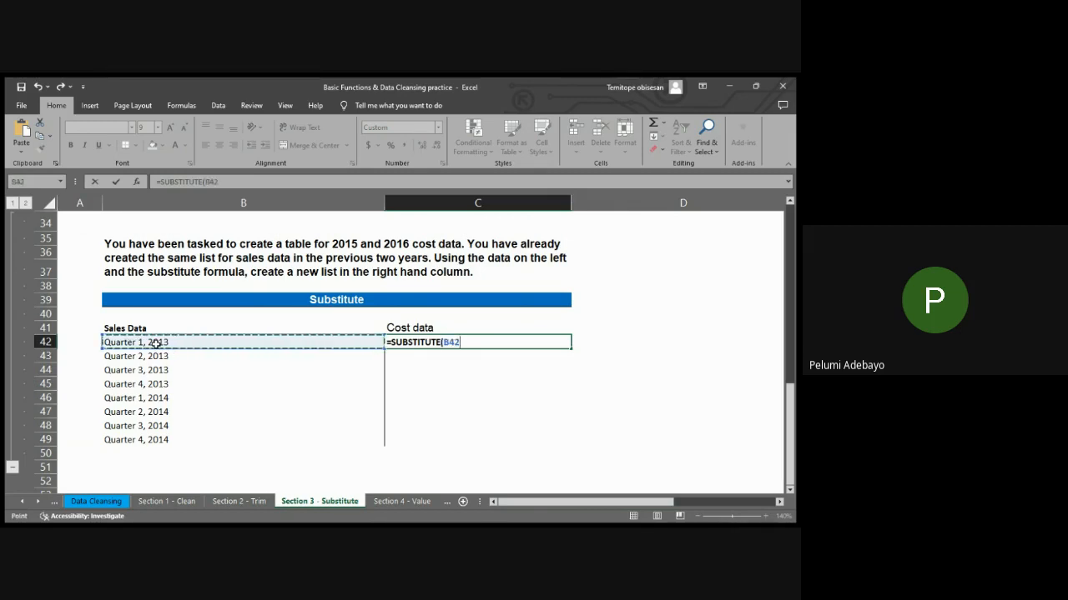
type(",")
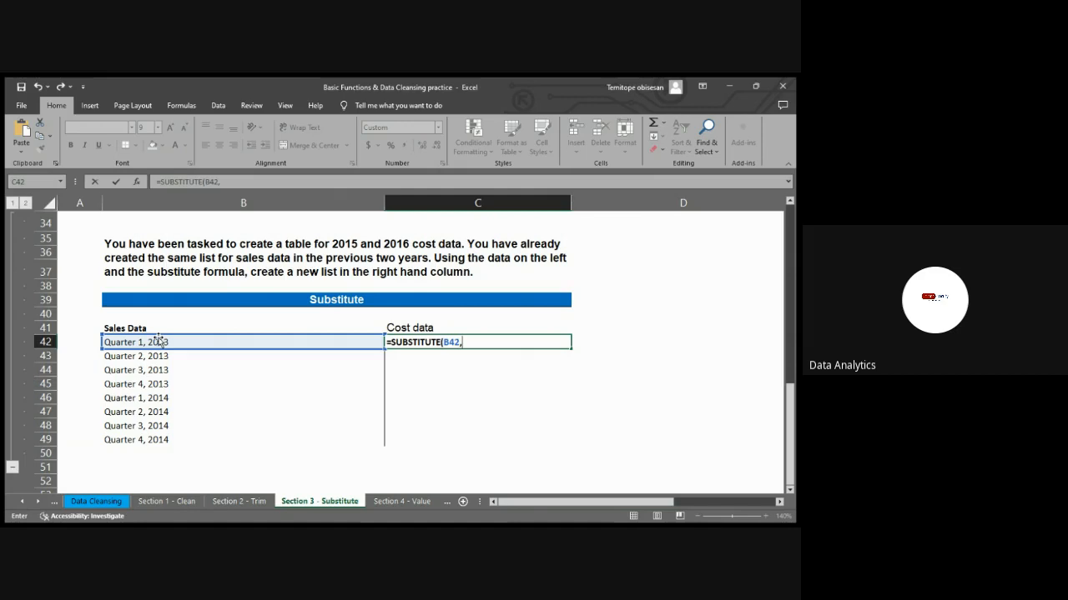
type("2013")
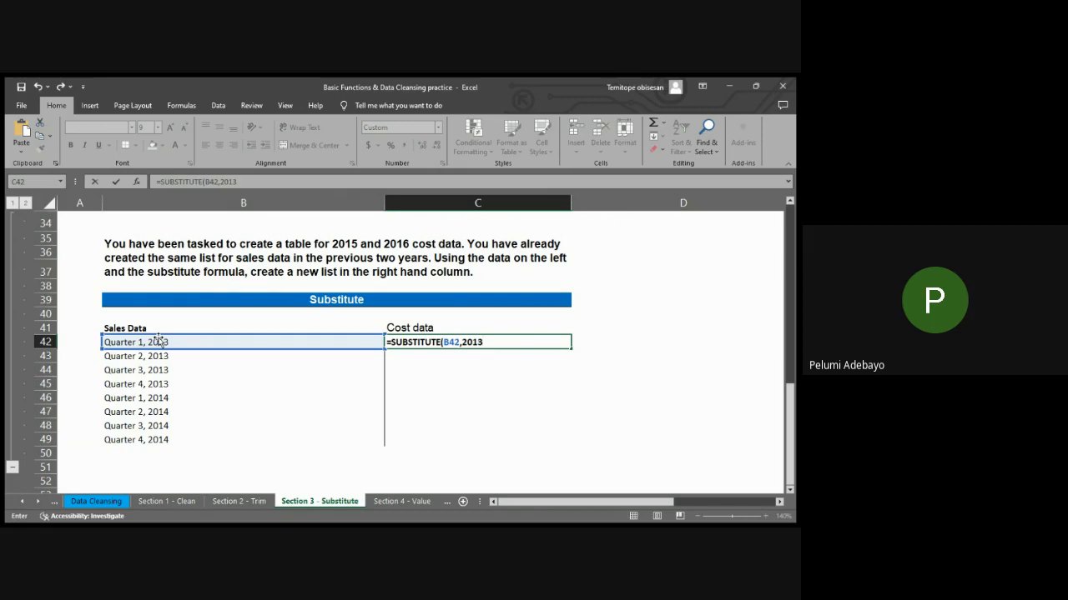
key("BackSpace")
key("BackSpace")
key("BackSpace")
key("BackSpace")
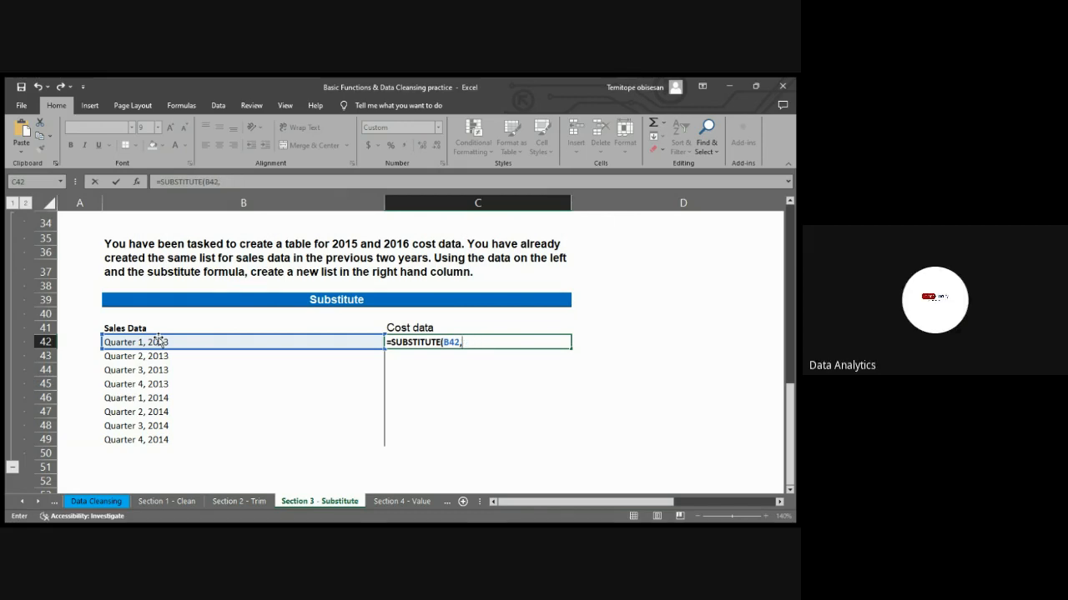
type("\"")
key("BackSpace")
type("2013")
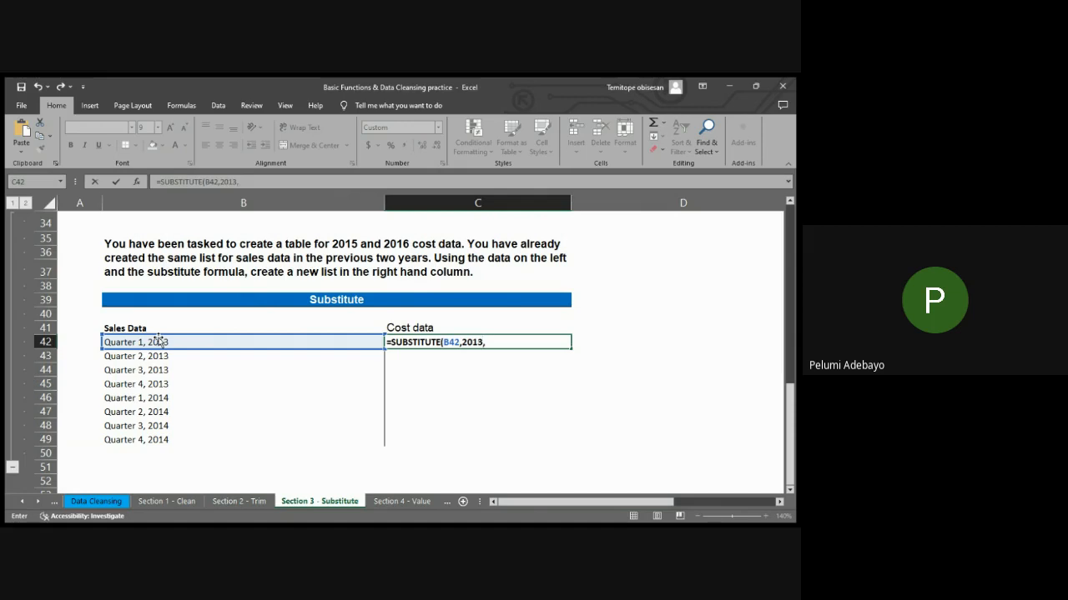
type(",2015)")
key("Return")
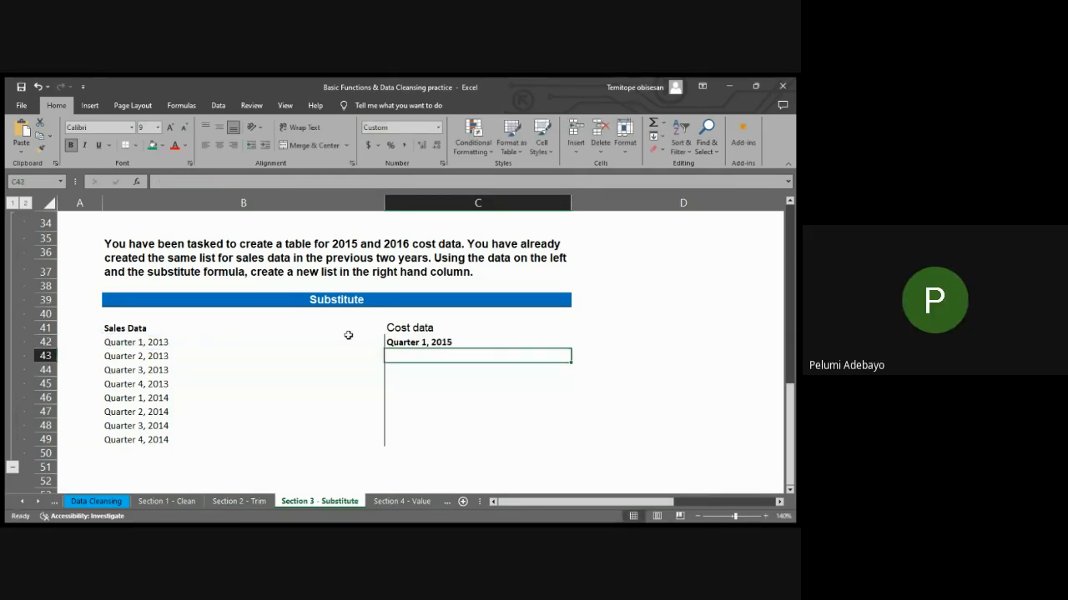
Fill the single SUBSTITUTE formula from C42 down through C49
left_click(476, 341)
left_click_drag(572, 349, 575, 392)
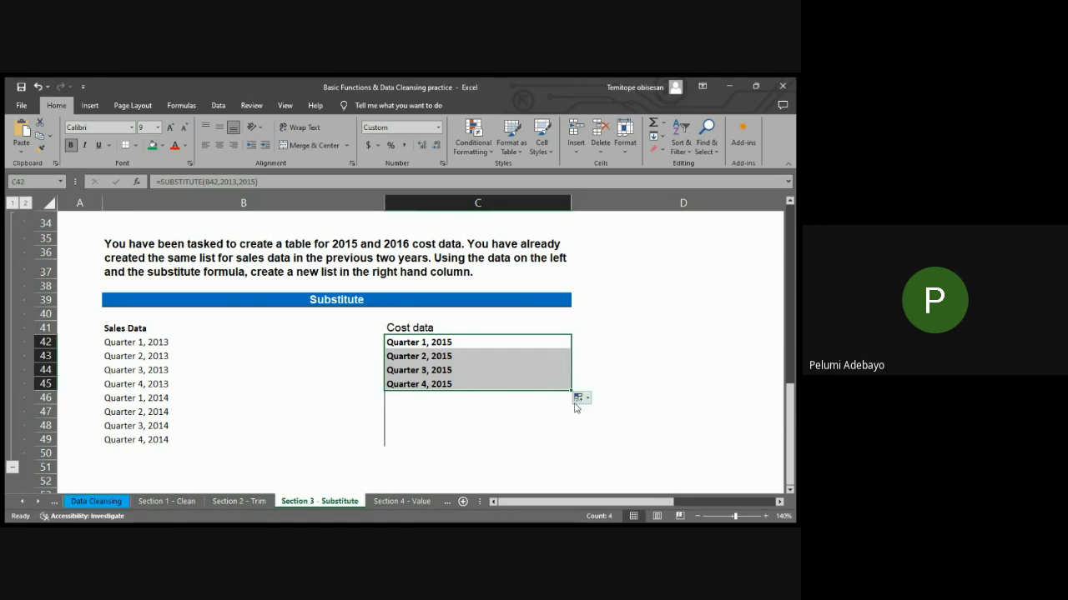
left_click_drag(571, 389, 569, 445)
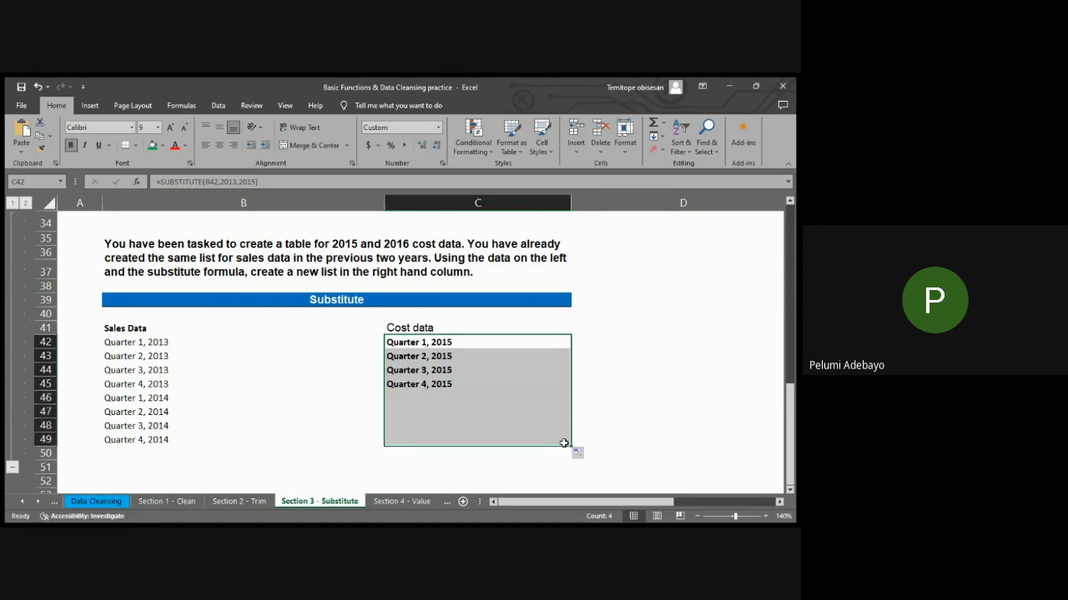
Nest the C42 formula to also replace 2014 with 2016: =SUBSTITUTE(SUBSTITUTE(B42,2013,2015),"2014","2016")
left_click(410, 339)
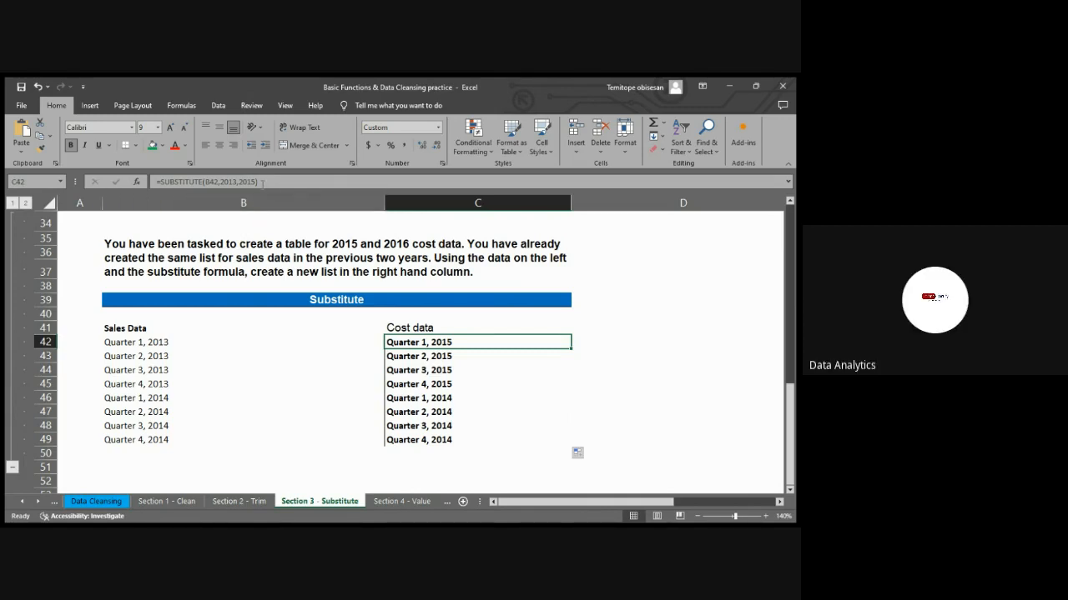
left_click(262, 183)
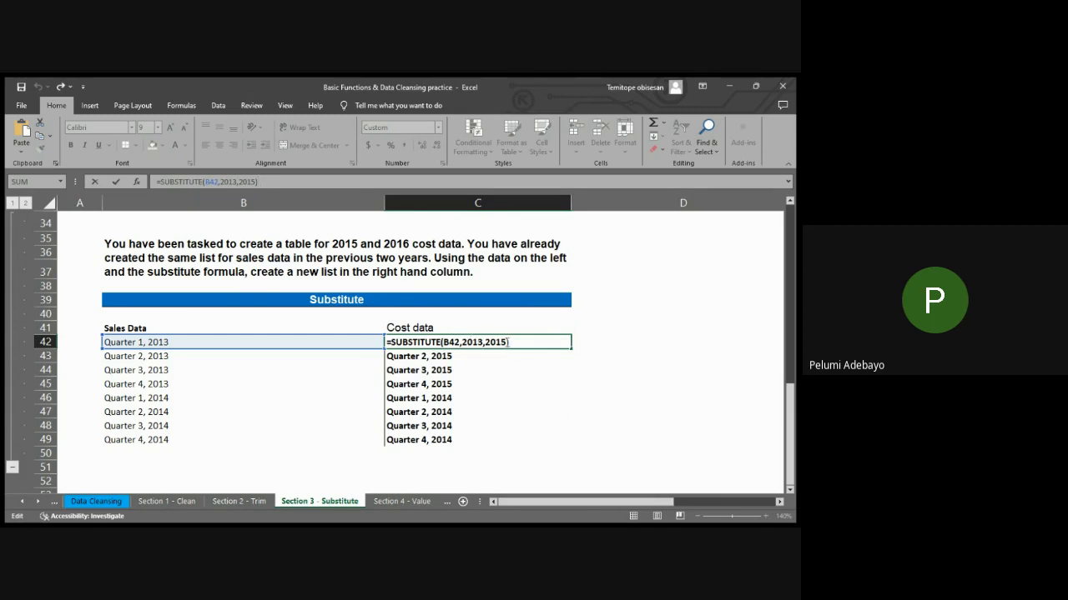
left_click(507, 342)
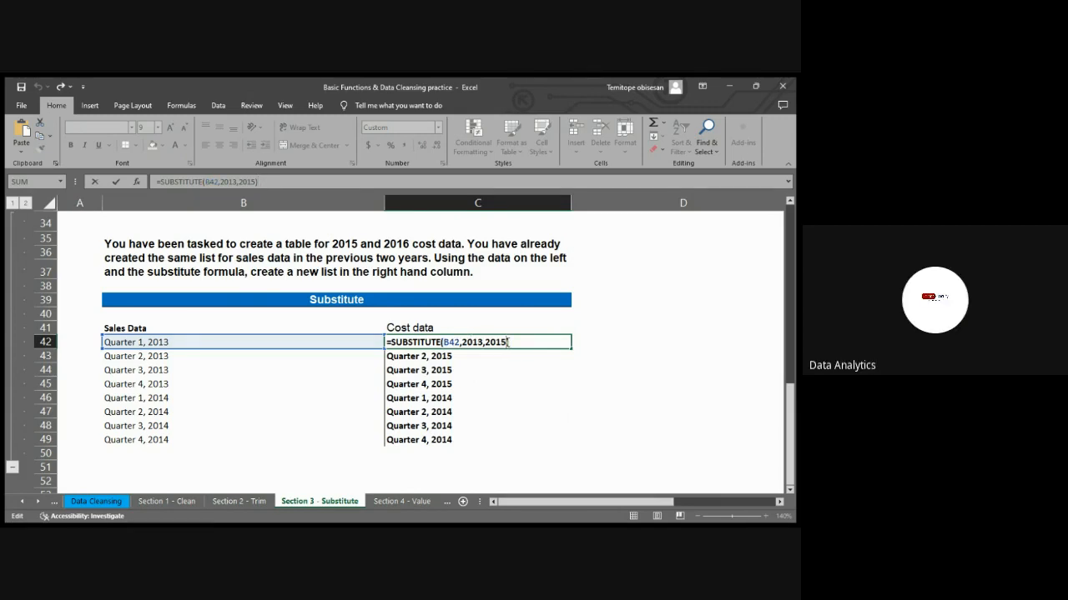
type(",")
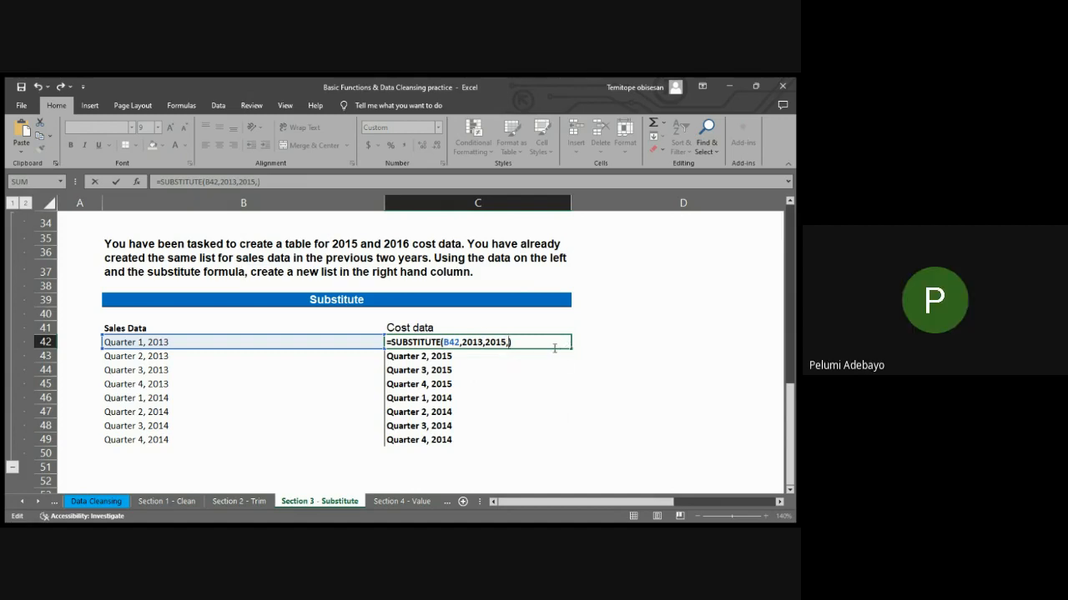
key("BackSpace")
type("su")
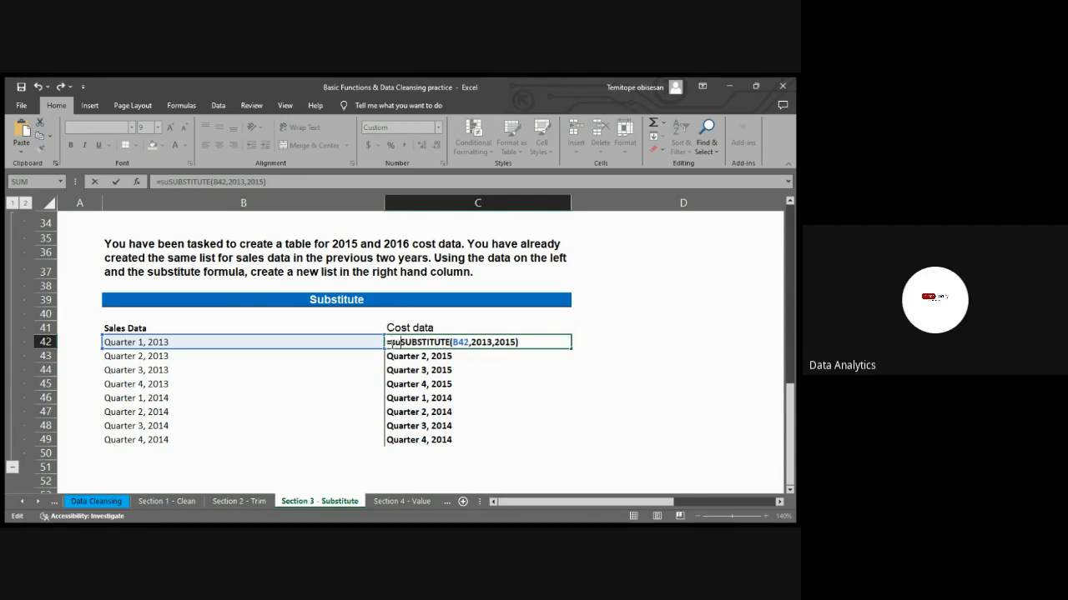
type("b")
key("Tab")
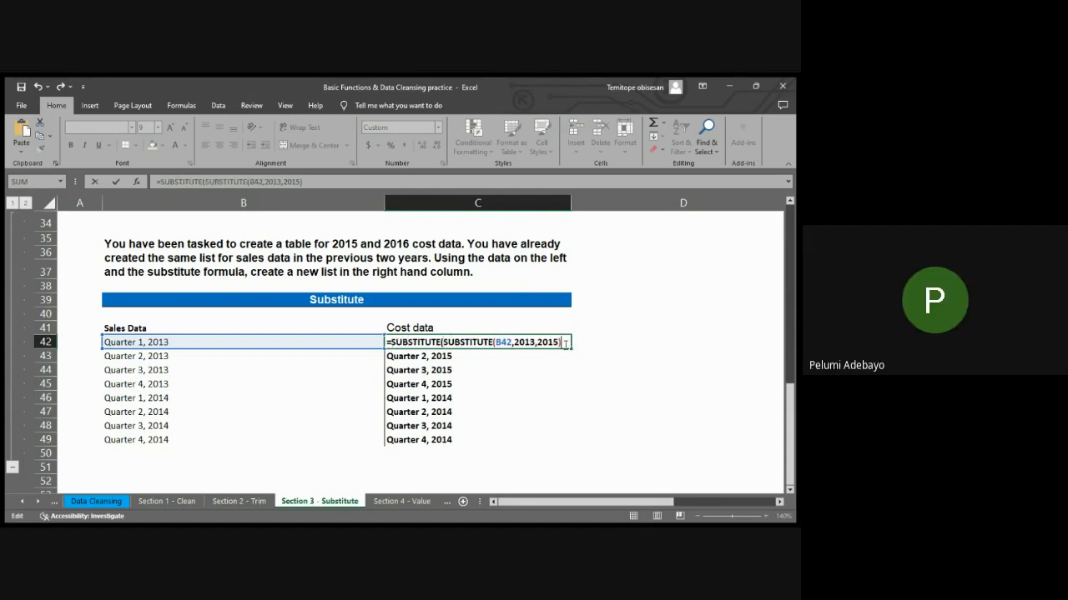
type(",")
type("\"")
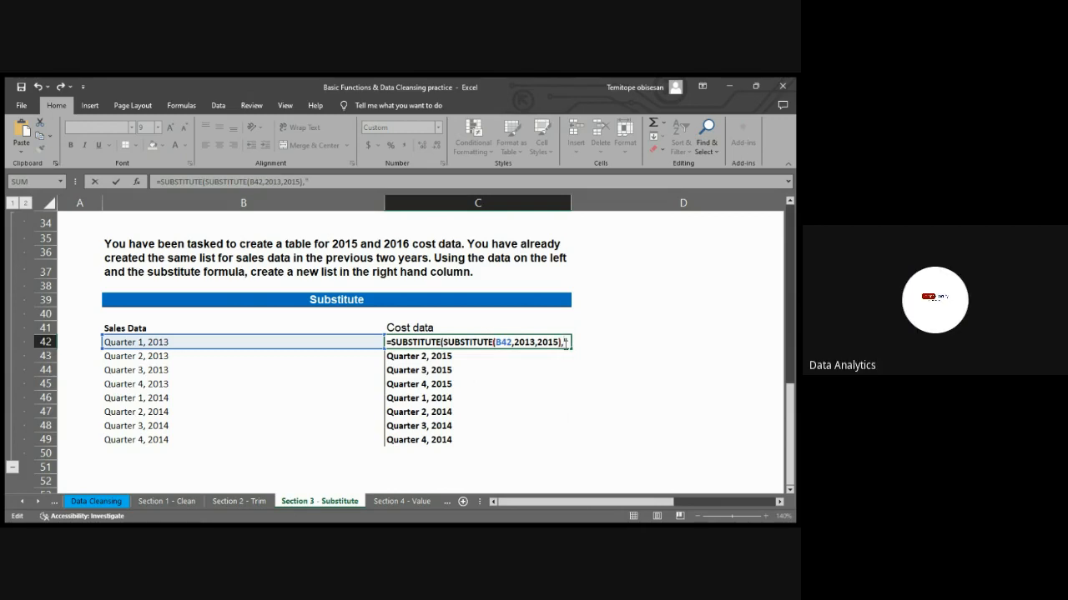
type("2014\"")
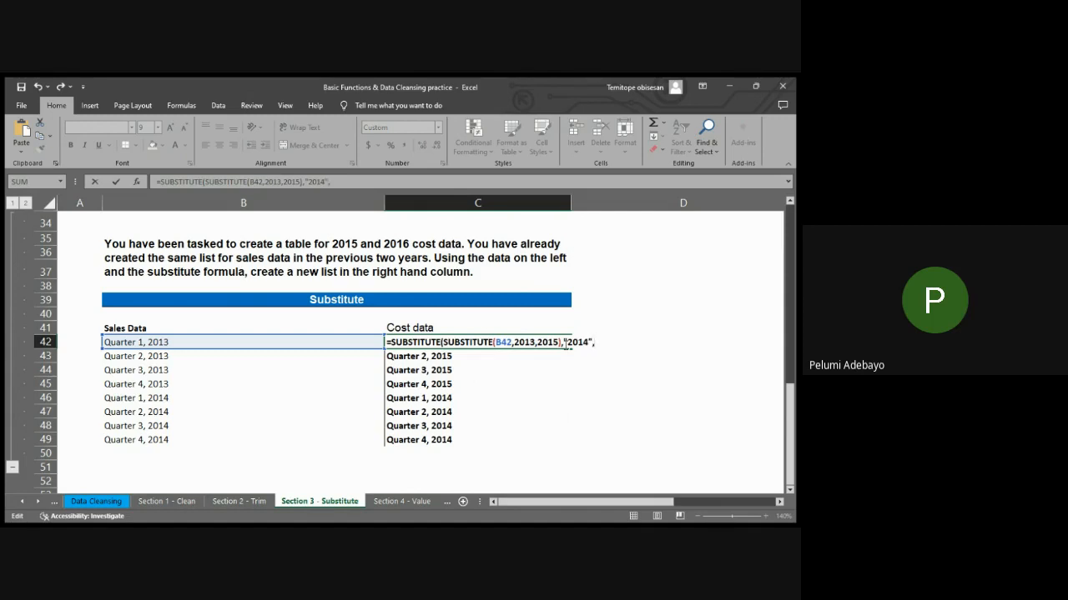
type(",\"2016\")")
key("Return")
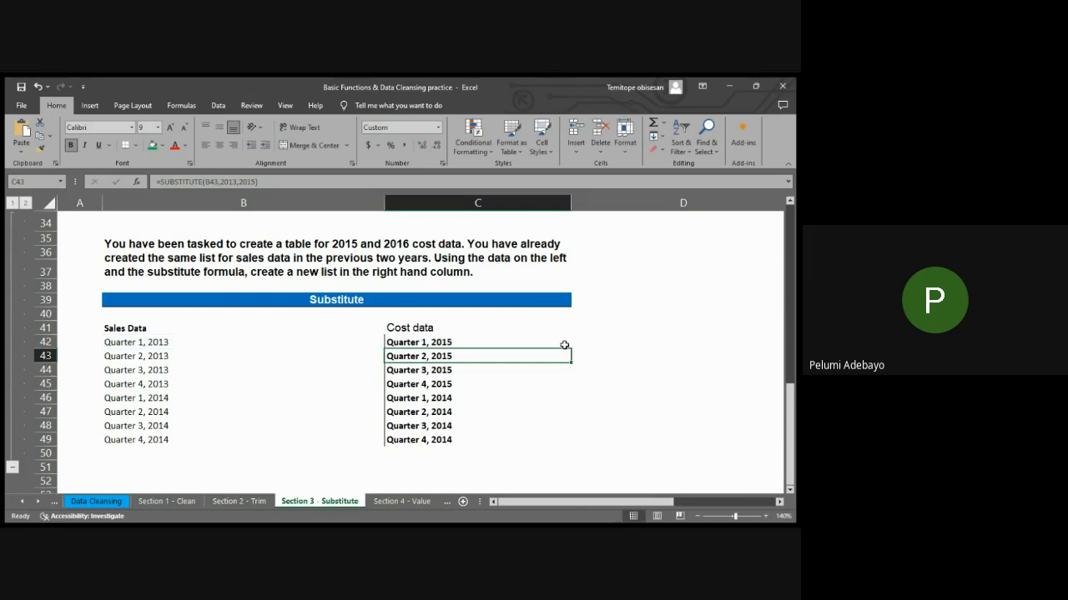
Fill the nested SUBSTITUTE formula from C42 down through C49
left_click(509, 342)
left_click_drag(571, 348, 556, 441)
left_click(607, 396)
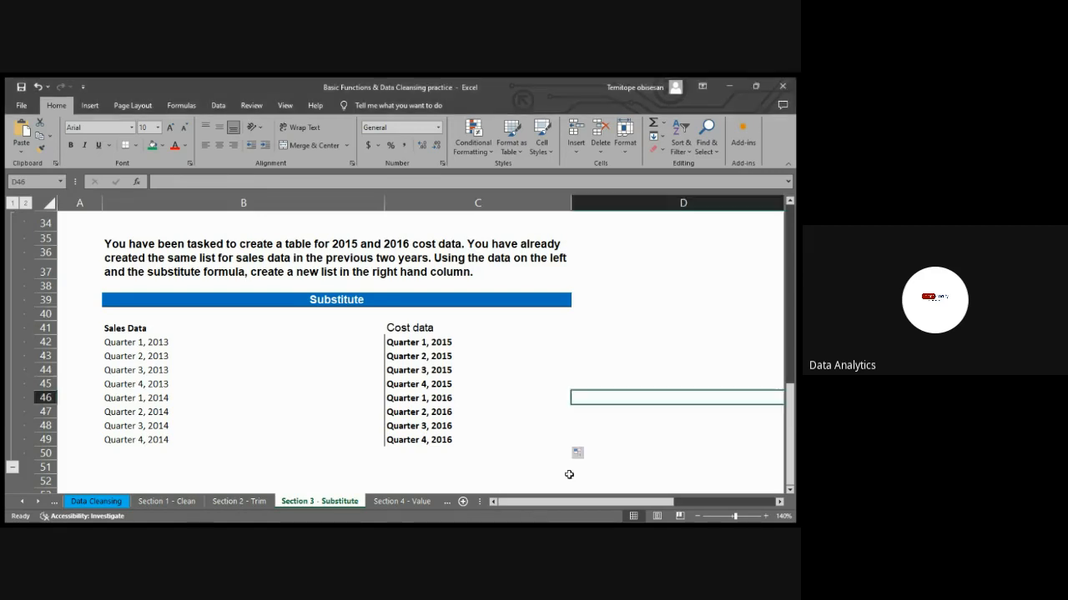
Open the Section 4 - Value sheet and examine the Problem 4a task and its Reported Quantity table at 130% zoom
left_click(403, 503)
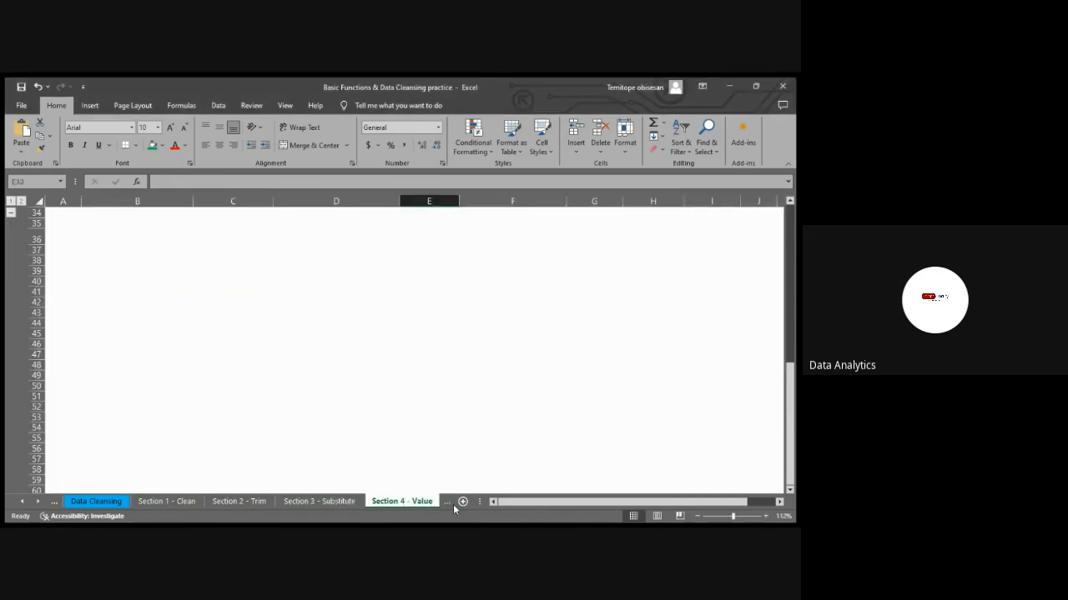
left_click(446, 505)
left_click(446, 504)
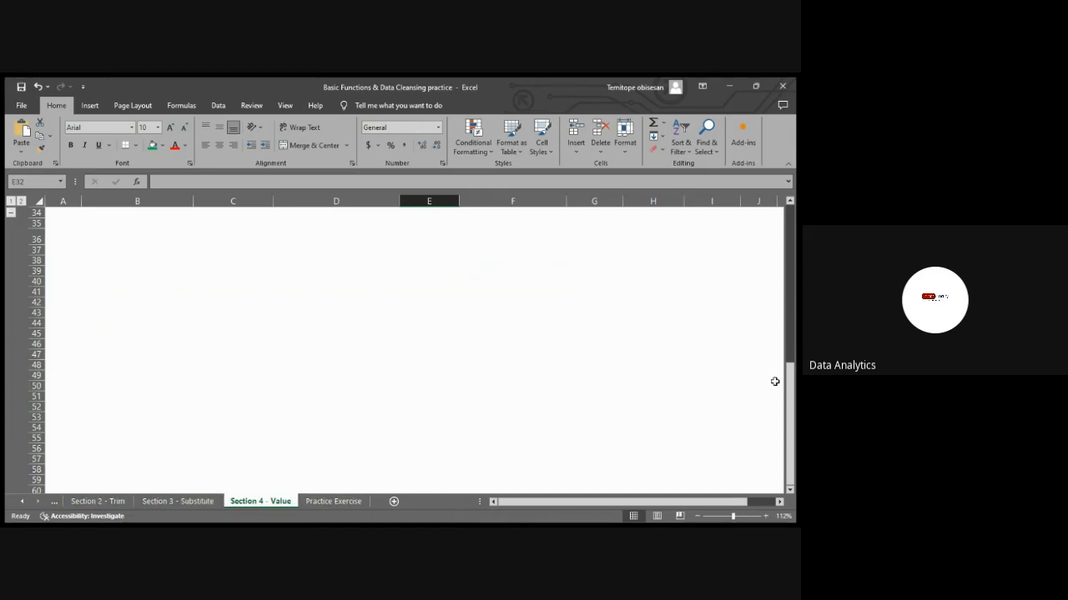
left_click_drag(790, 401, 792, 160)
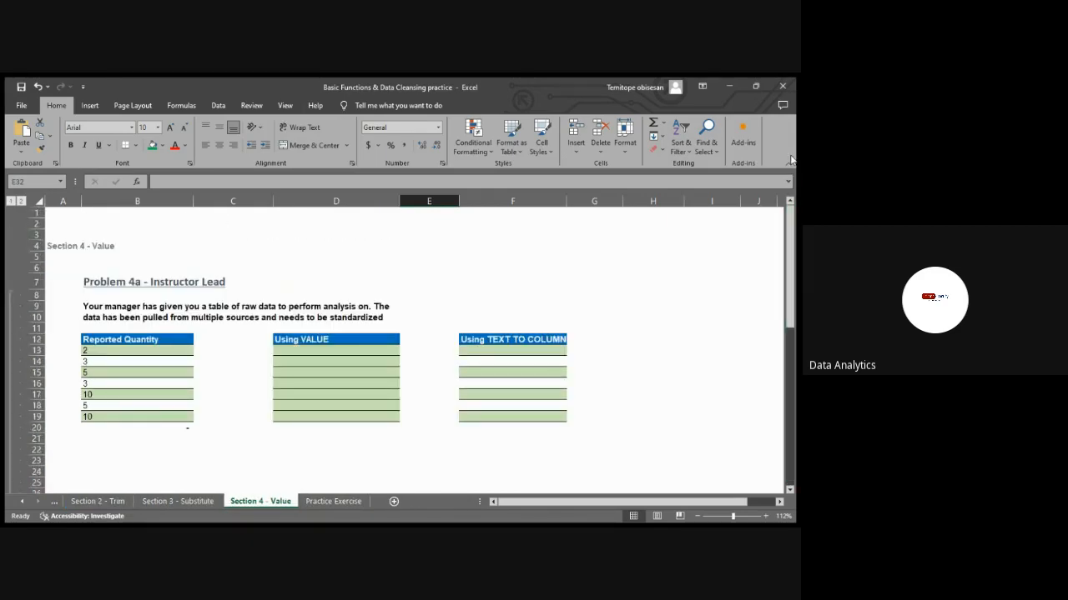
left_click(766, 516)
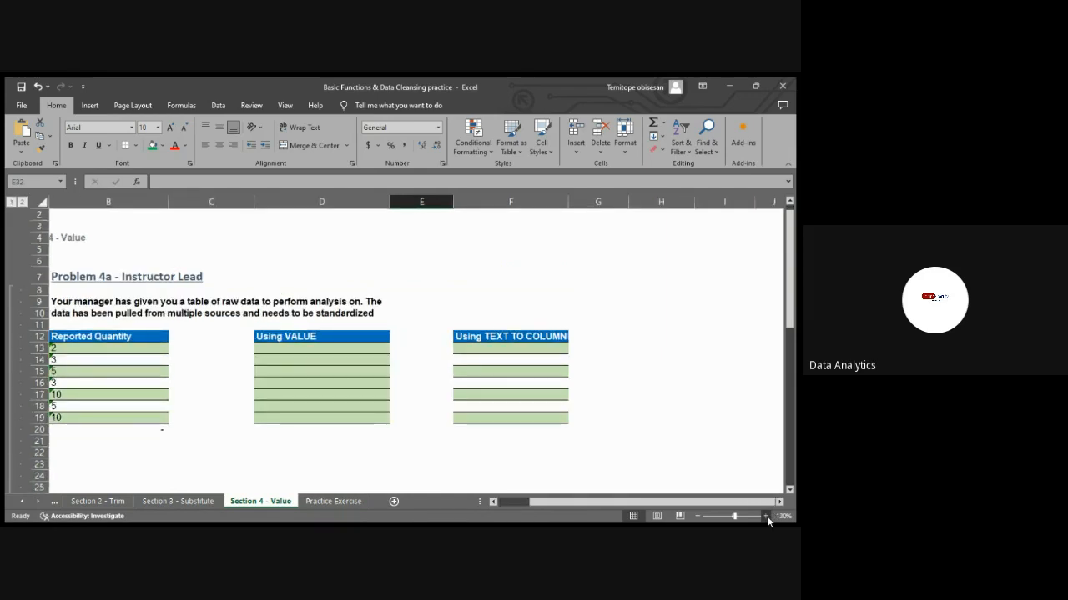
left_click(765, 516)
left_click_drag(737, 504, 638, 491)
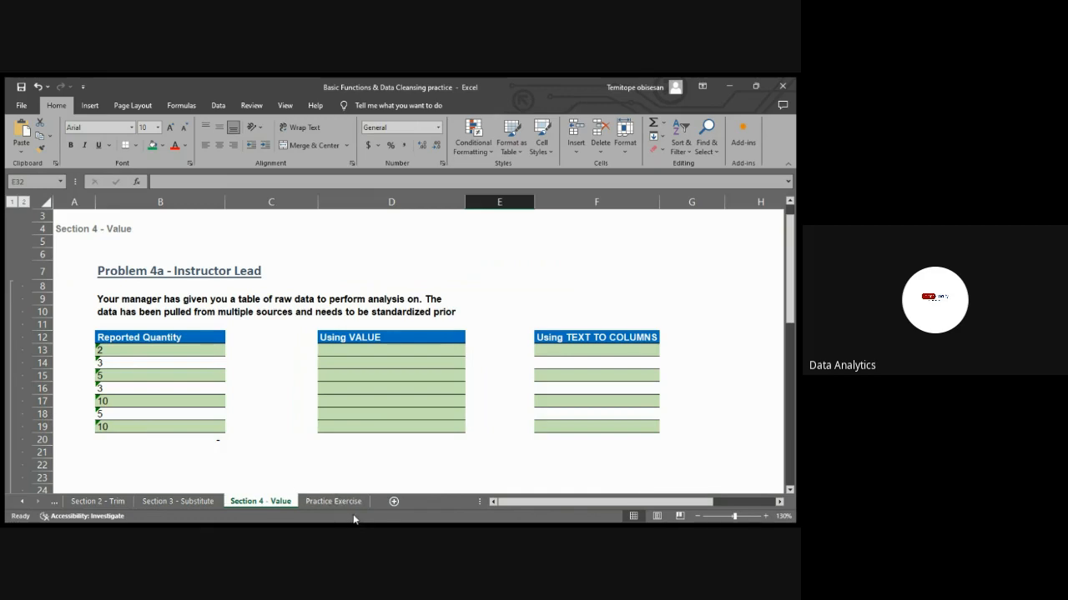
left_click(356, 490)
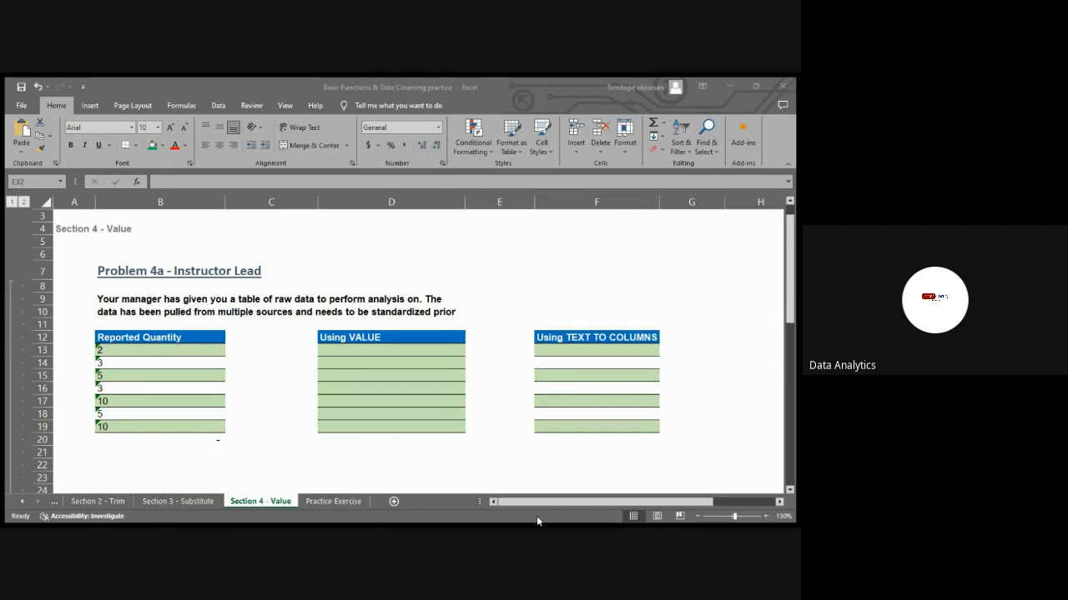
left_click(565, 483)
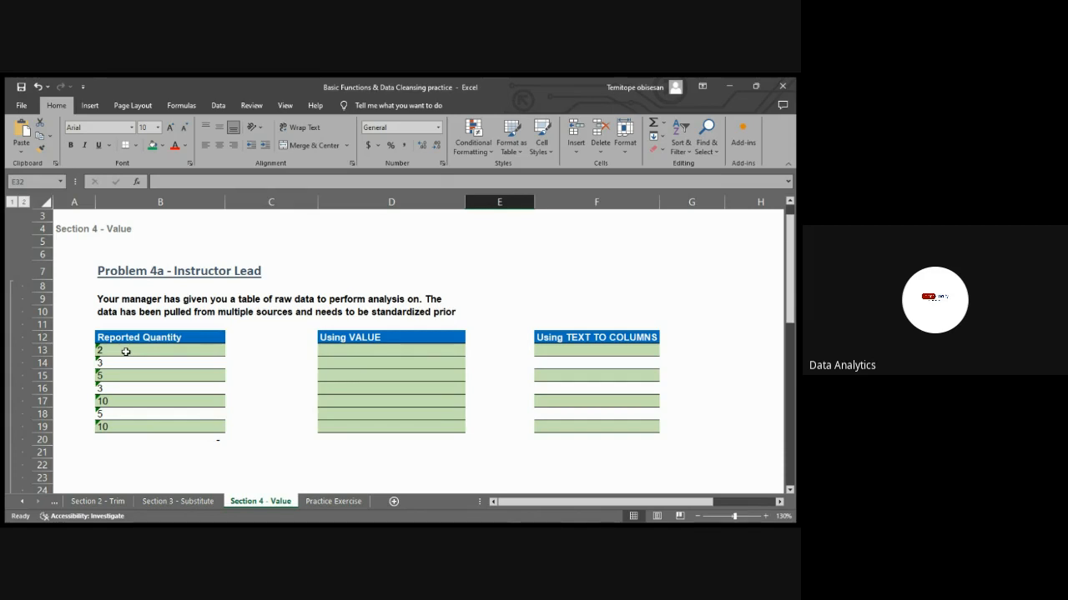
left_click(126, 351)
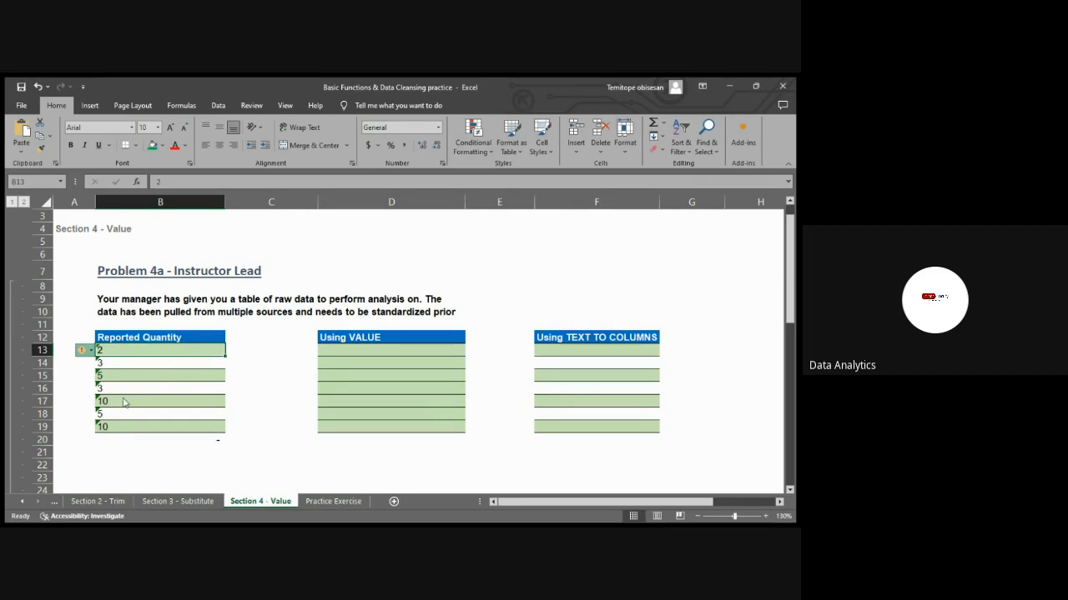
left_click(84, 339)
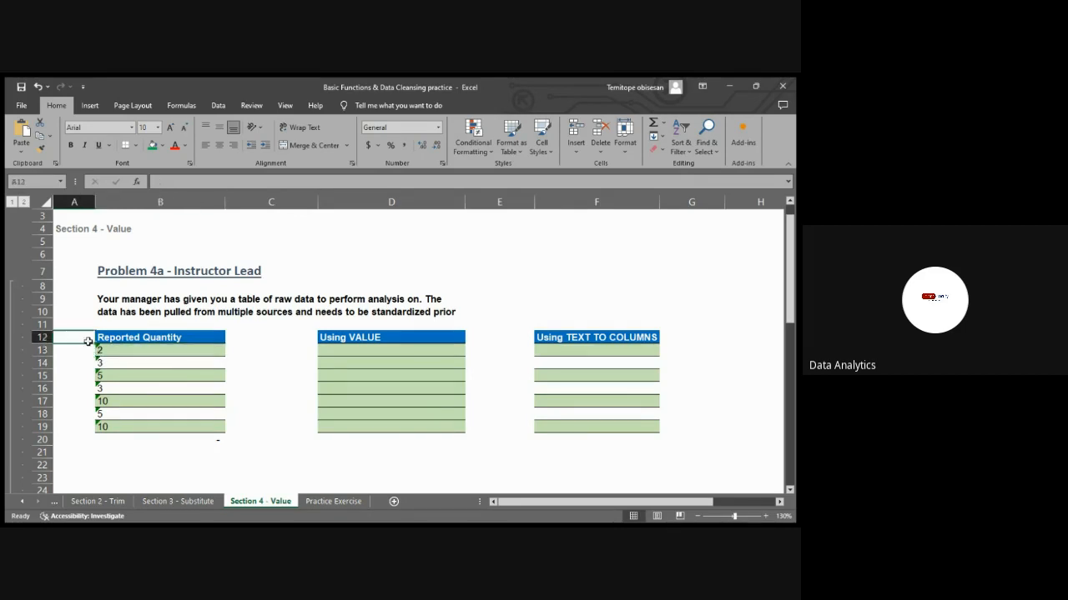
left_click(103, 352)
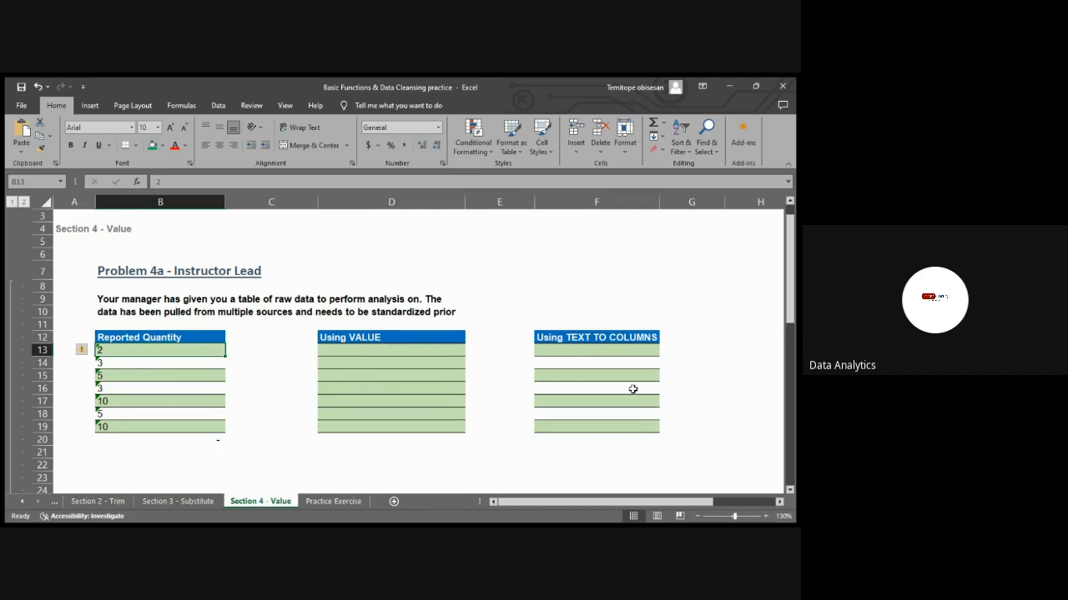
Enter =VALUE(B13) in D13 to convert the first Reported Quantity entry to a number
left_click(372, 350)
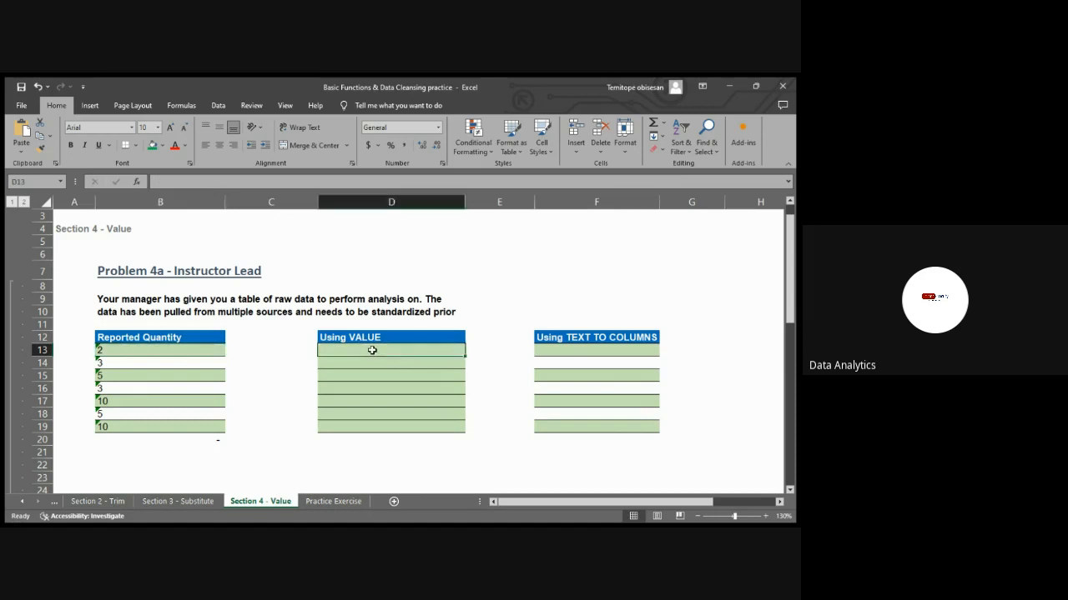
type("=")
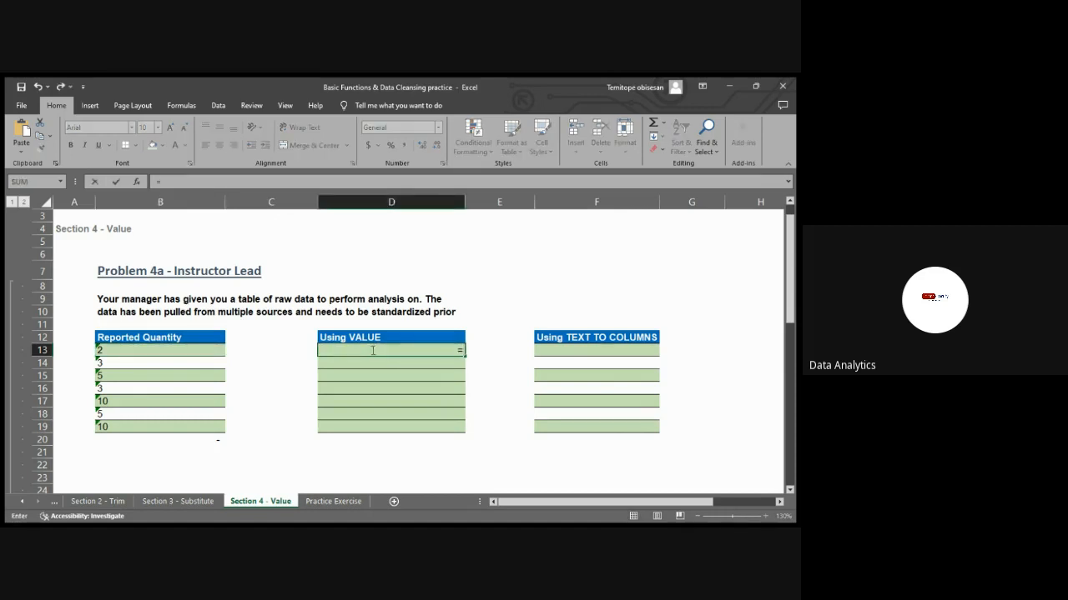
type("value")
key("Tab")
left_click(159, 351)
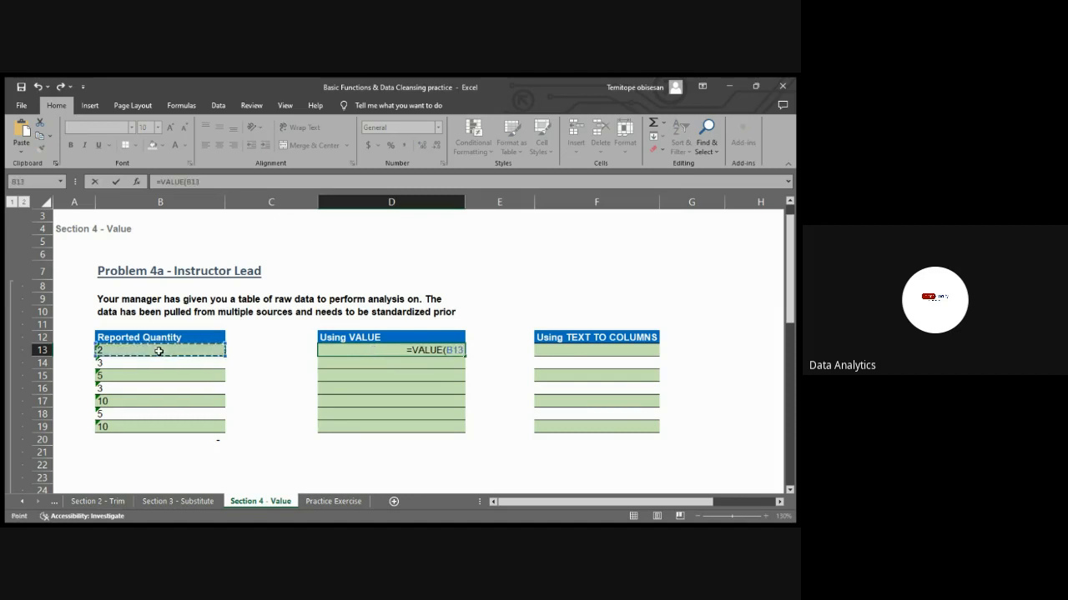
key("Return")
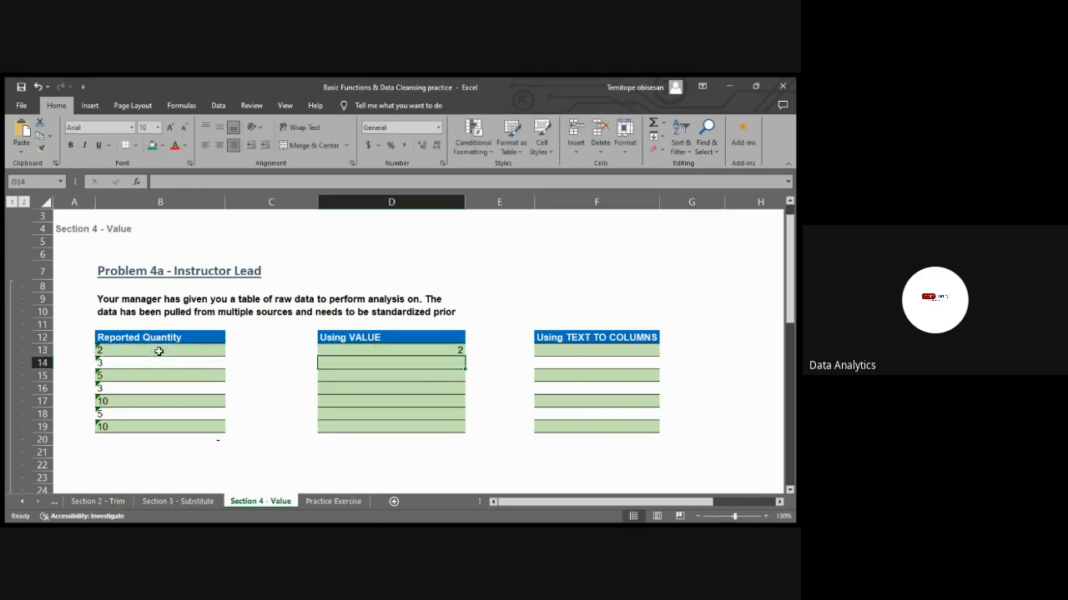
Fill the VALUE formula from D13 down through D19
left_click(431, 351)
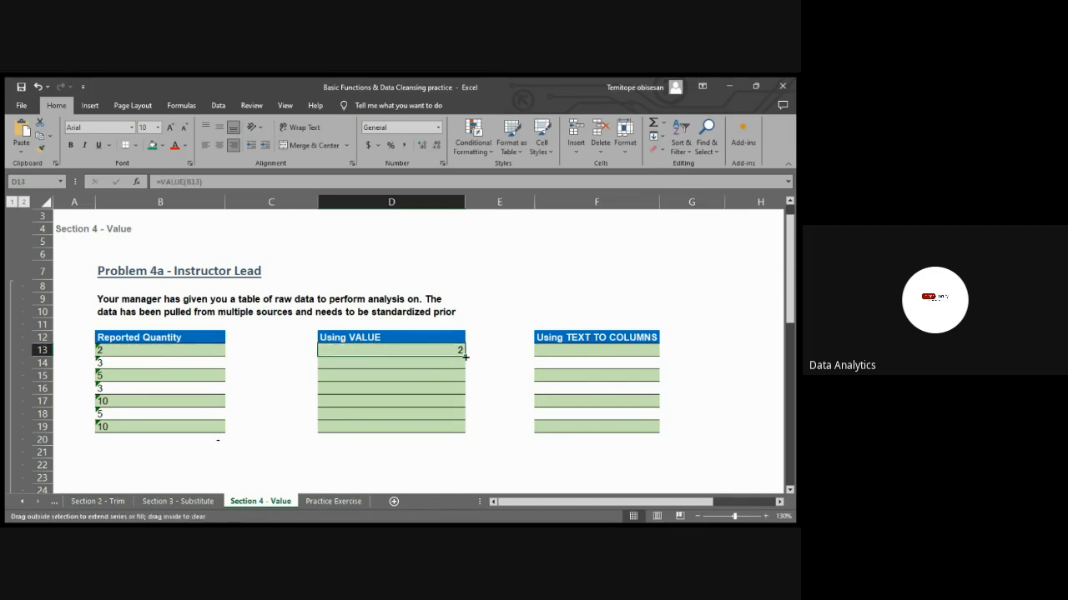
left_click_drag(465, 357, 463, 433)
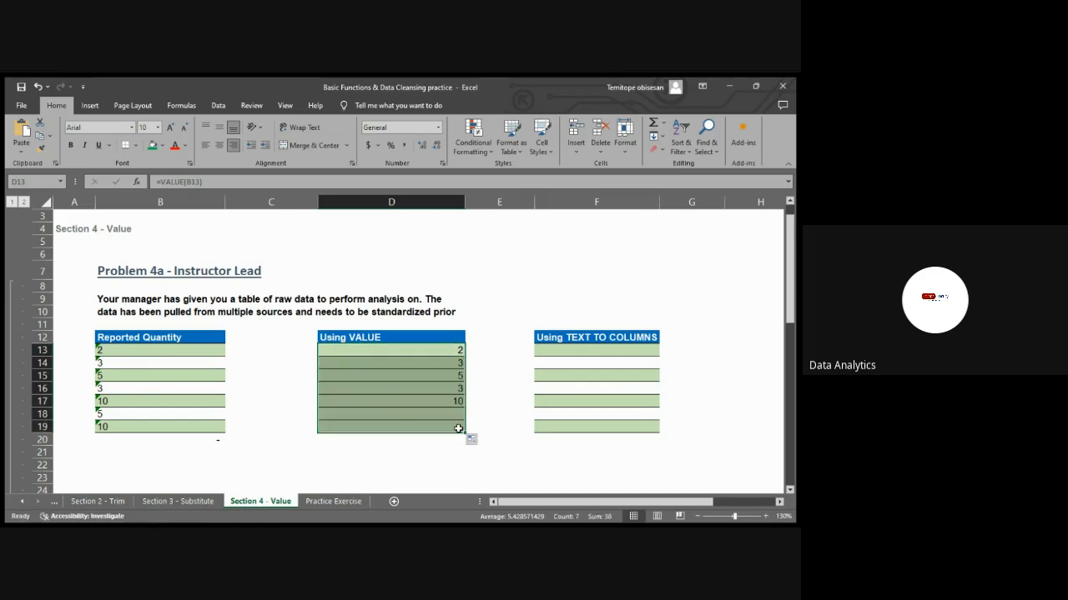
left_click(500, 405)
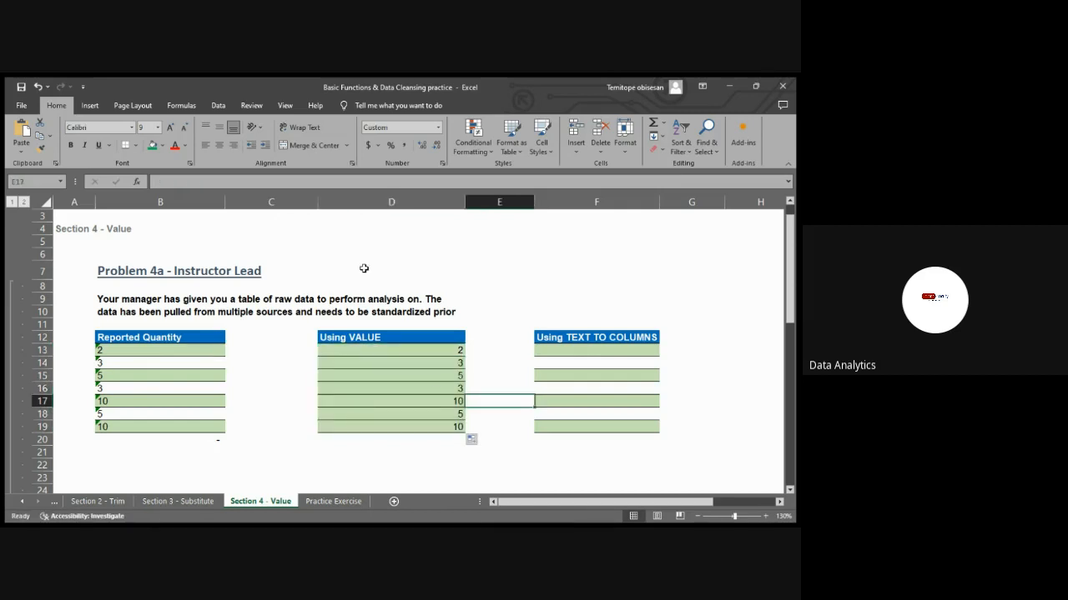
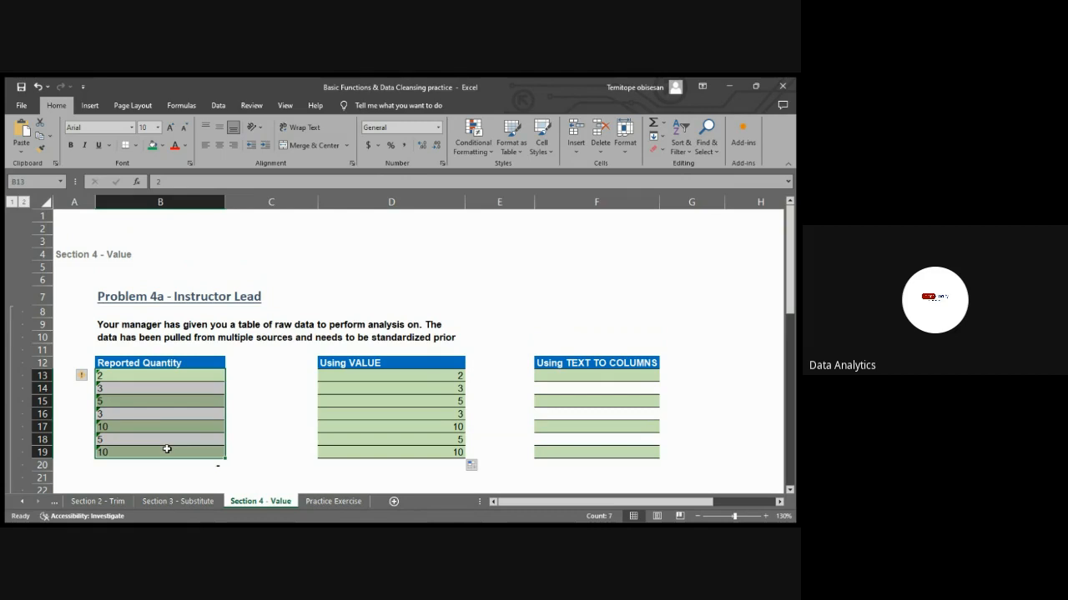
Convert the Reported Quantity entries in B13:B19 to numbers with Text to Columns, using F13 as the output destination
left_click(218, 106)
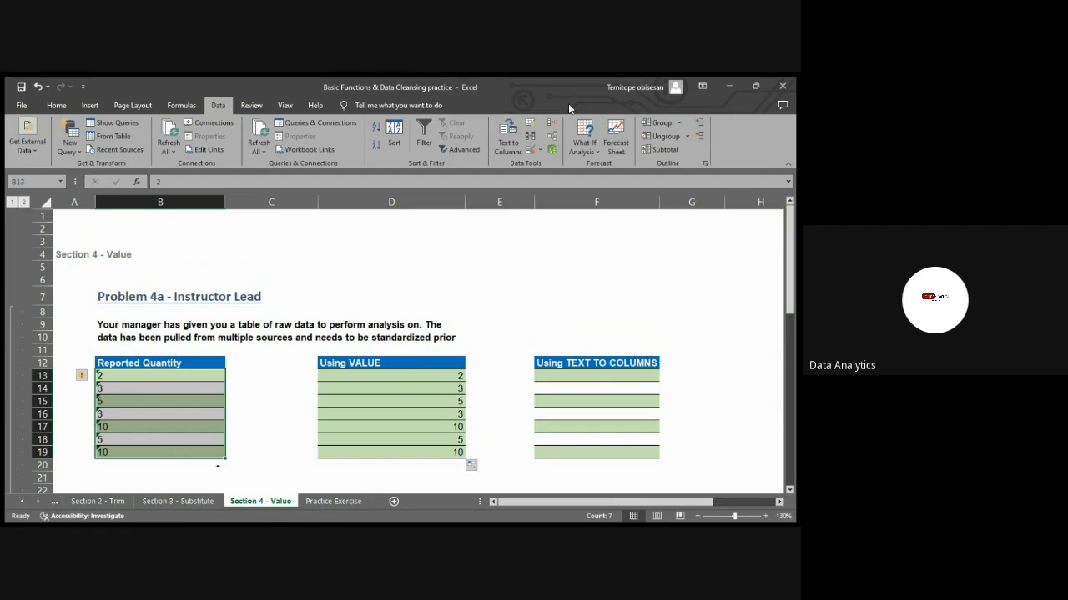
left_click(510, 140)
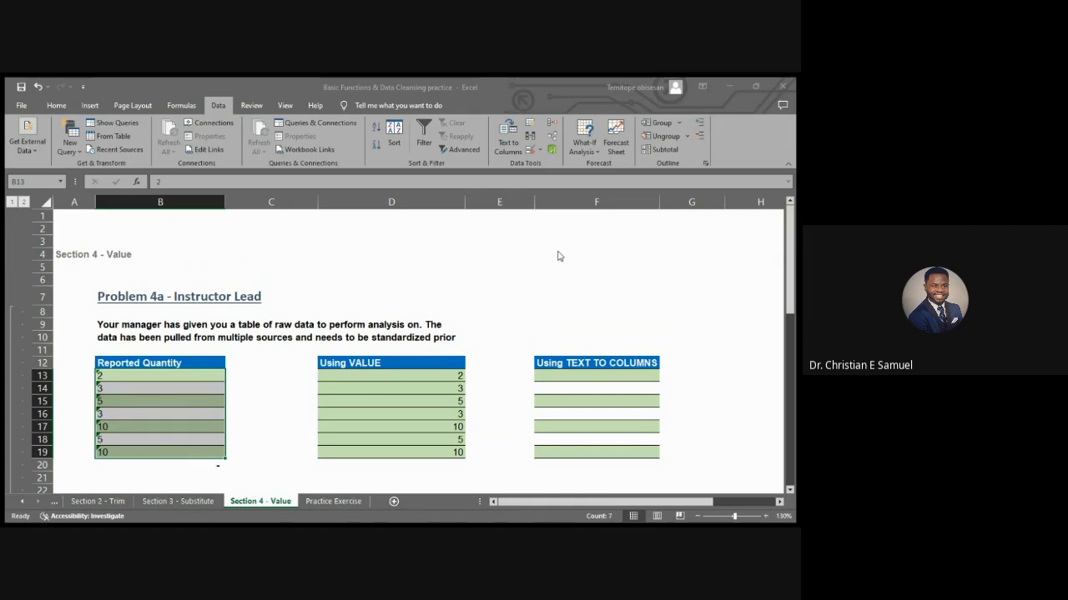
left_click(630, 252)
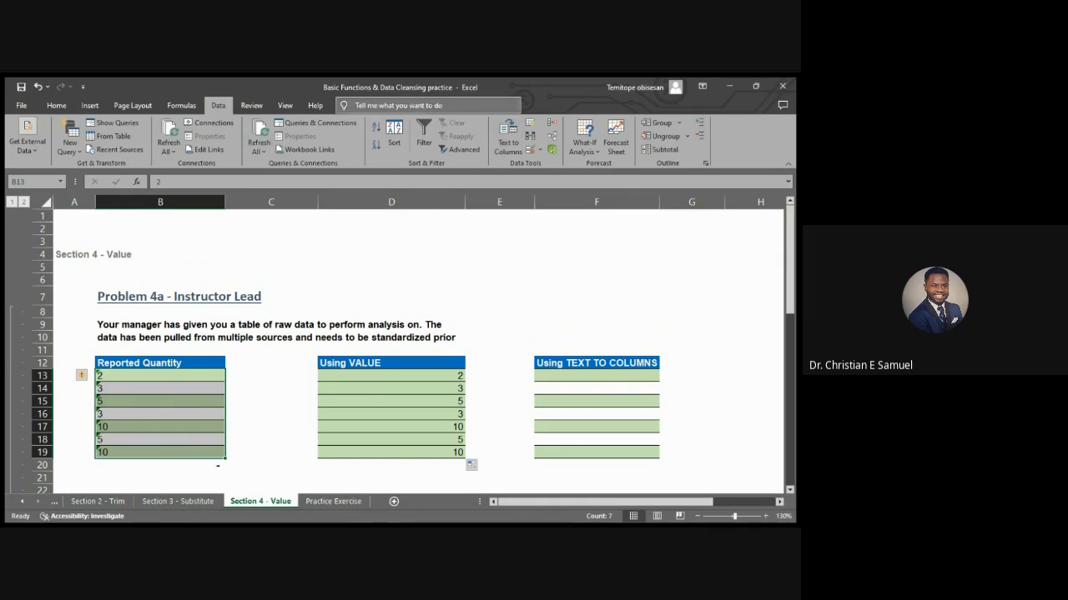
left_click(510, 138)
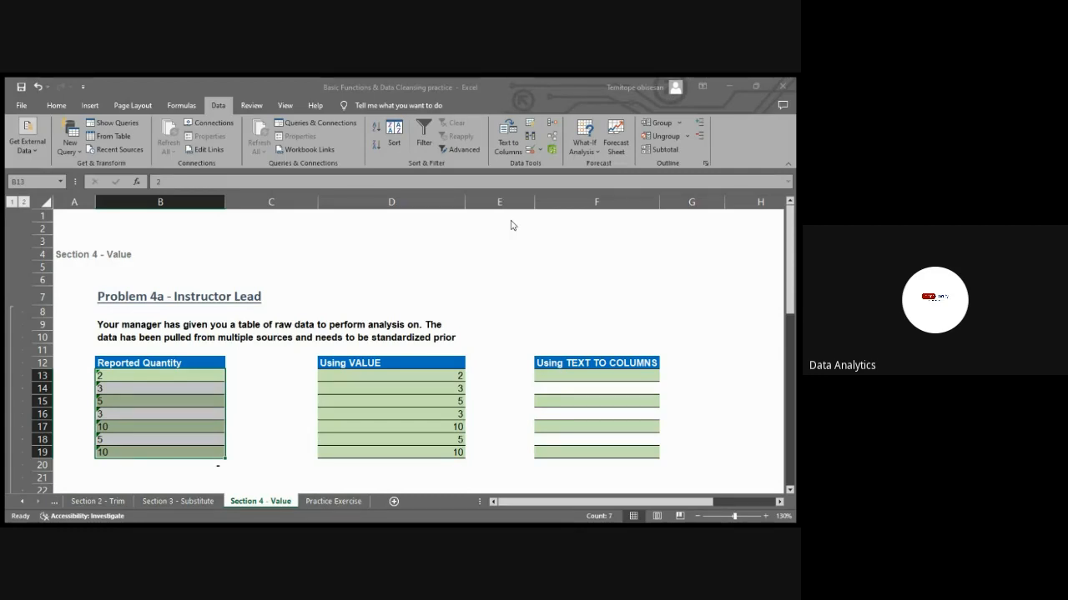
key("ctrl+c")
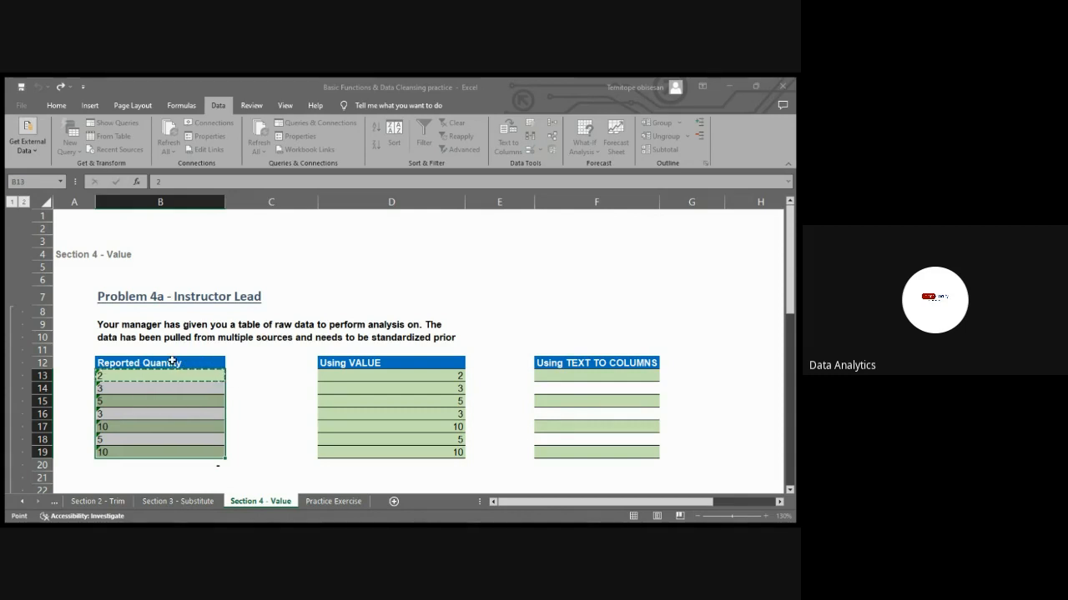
left_click(598, 376)
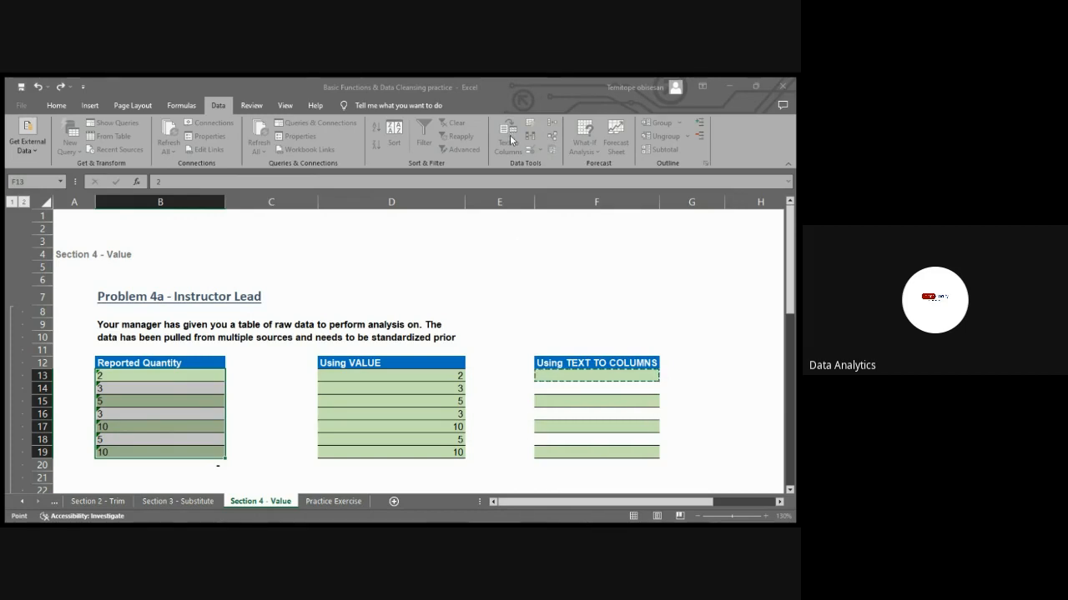
left_click(492, 344)
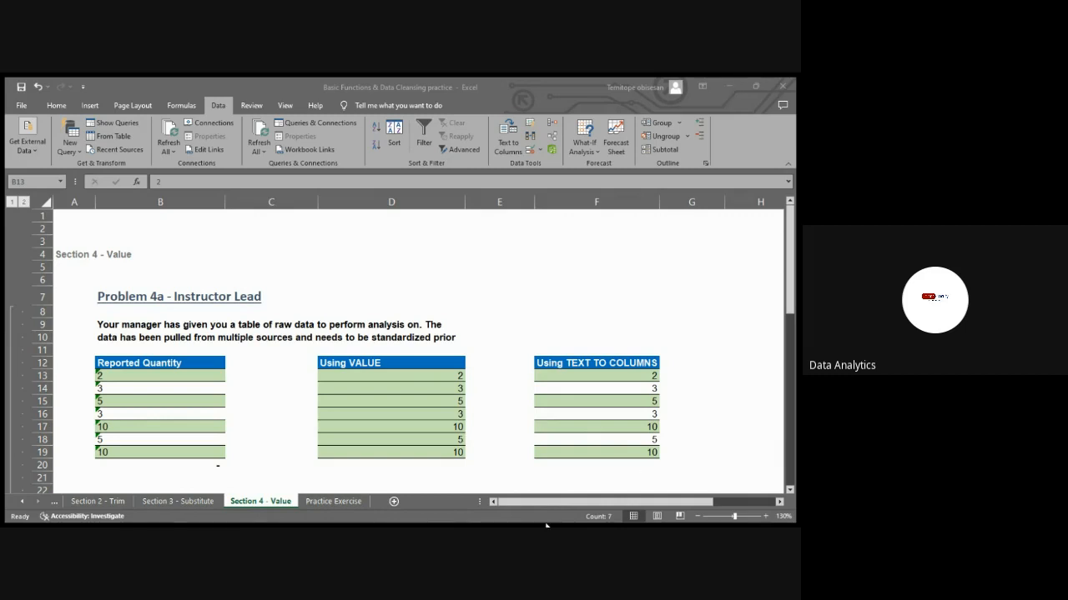
left_click(565, 483)
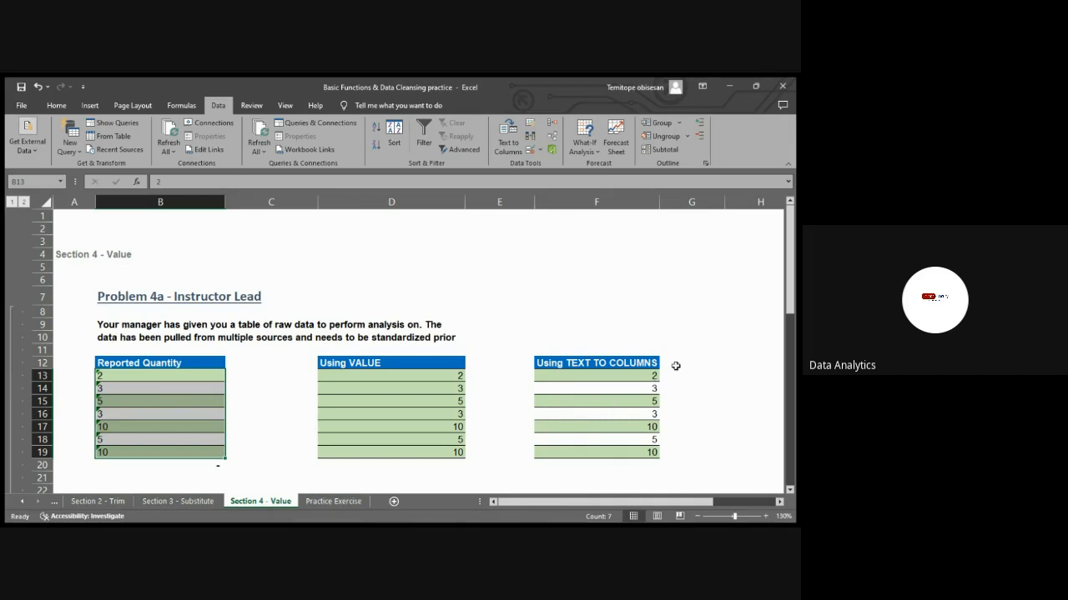
left_click_drag(638, 377, 639, 439)
Convert the Reported Quantity entries in B13:B19 to numbers in place with Text to Columns and check the total in B20
left_click_drag(156, 373, 149, 450)
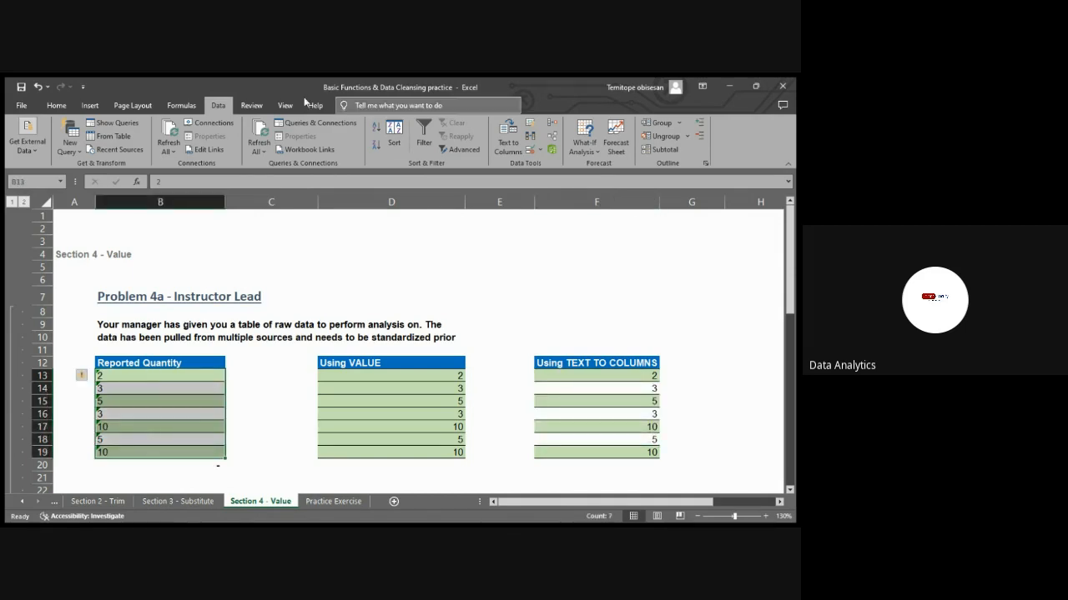
left_click(502, 134)
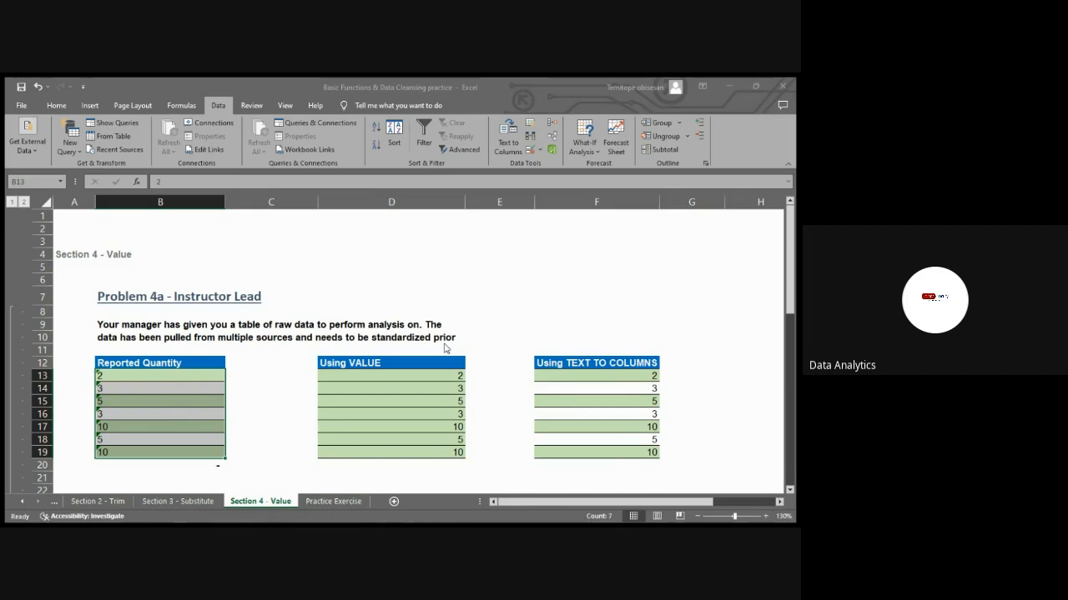
left_click(492, 338)
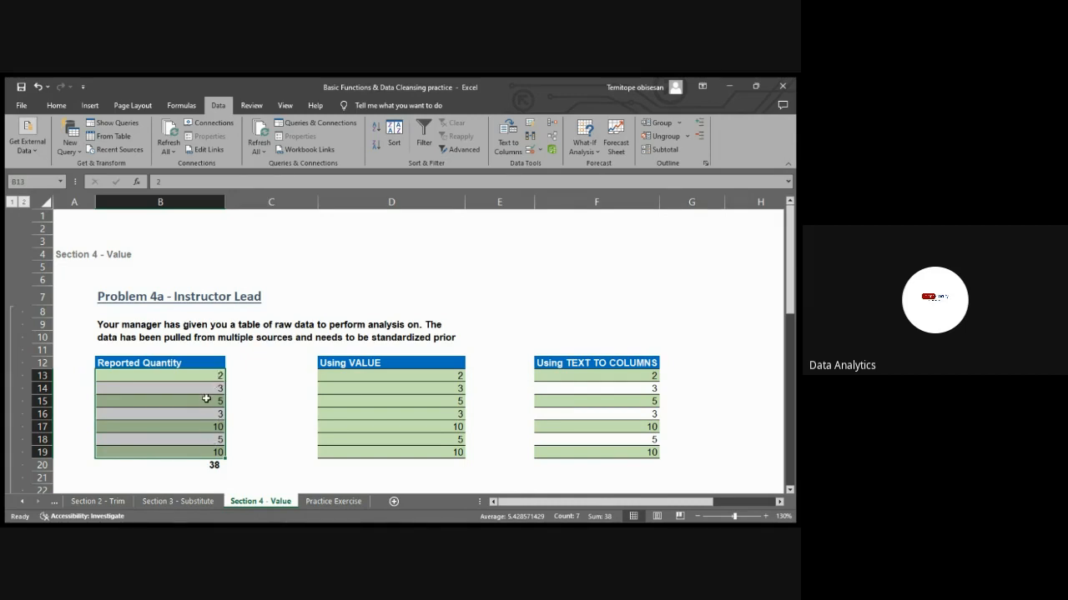
scroll(287, 379, "down", 2)
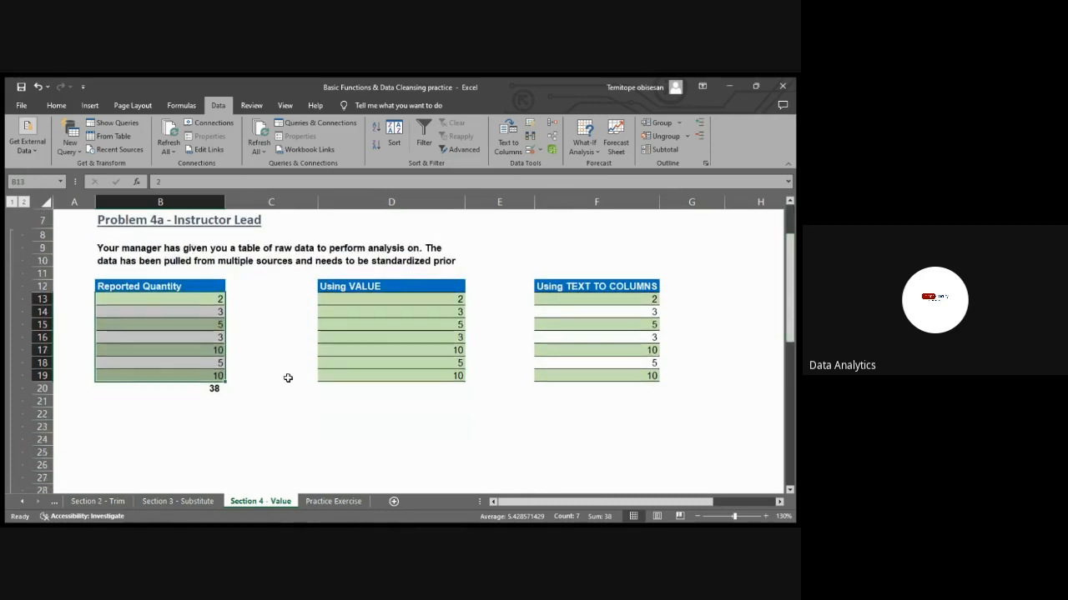
left_click(212, 390)
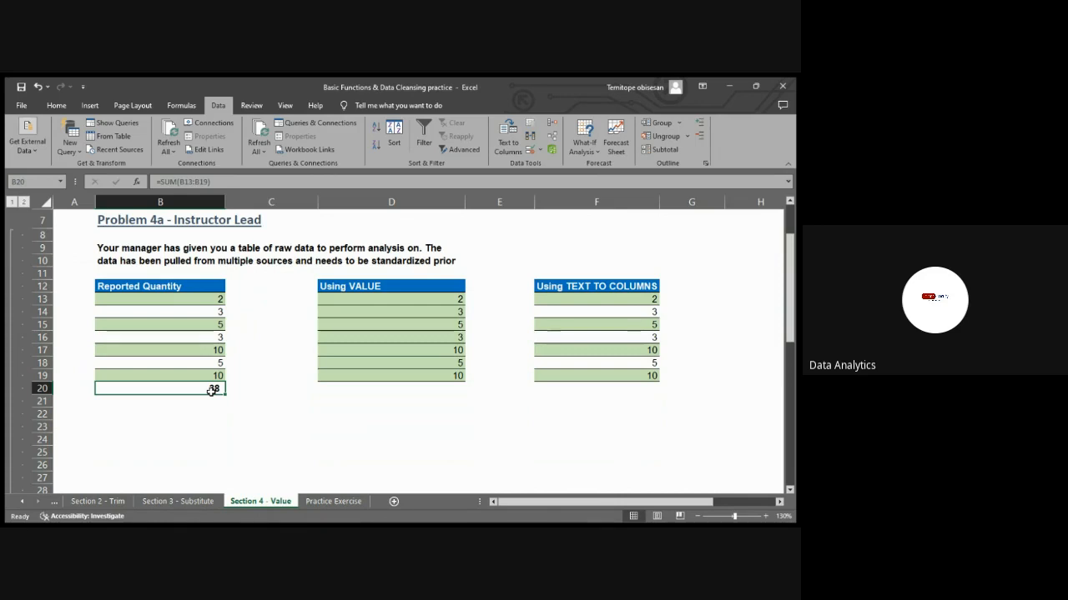
Undo the in-place conversion of B13:B19 and inspect the SUM formula's range in B20
key("ctrl+z")
key("ctrl+z")
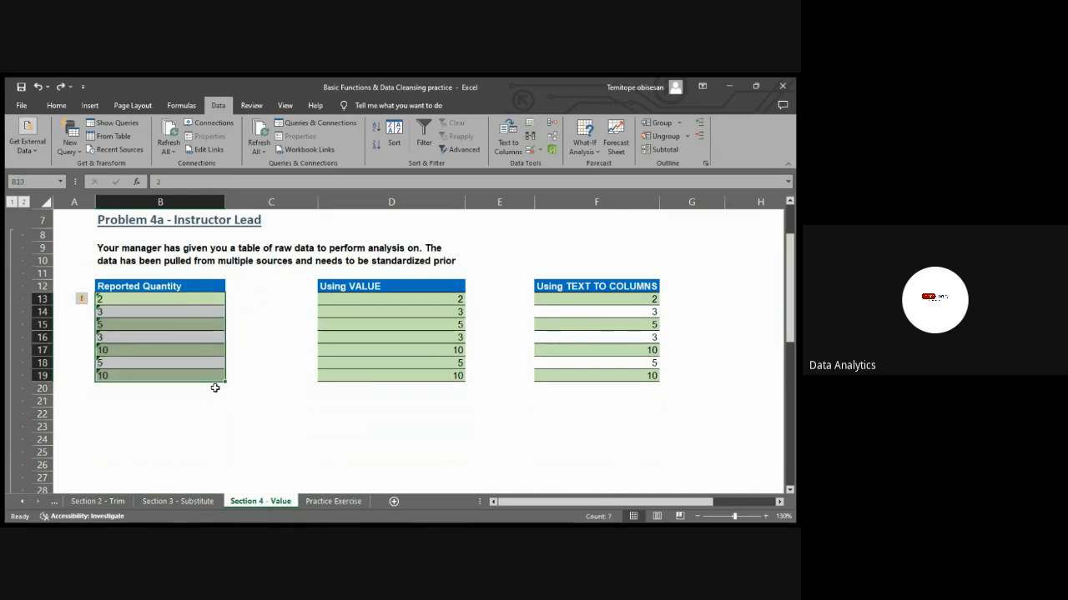
left_click(295, 326)
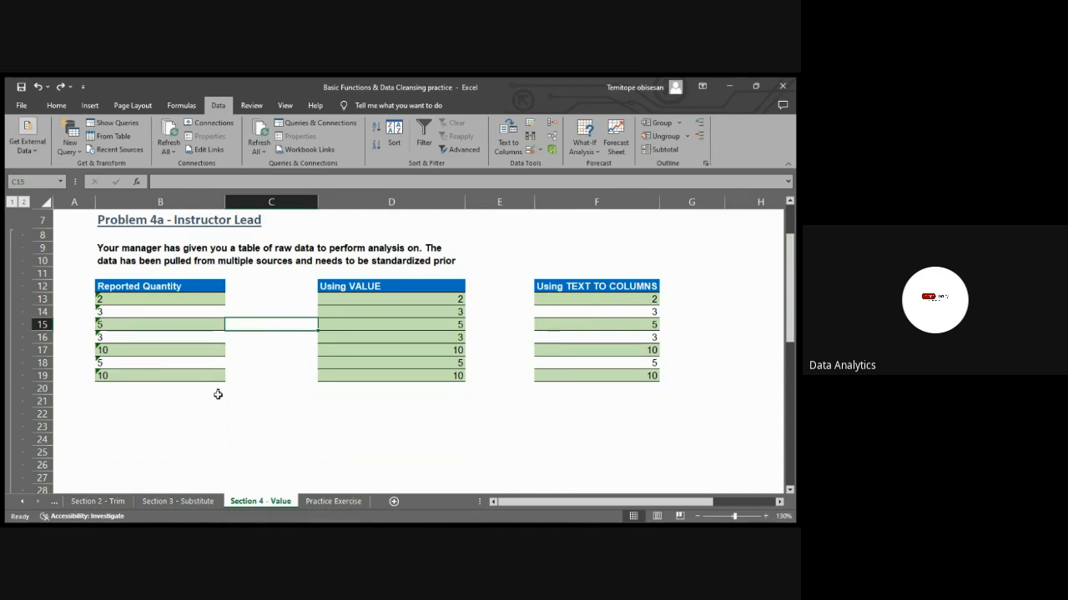
left_click(215, 389)
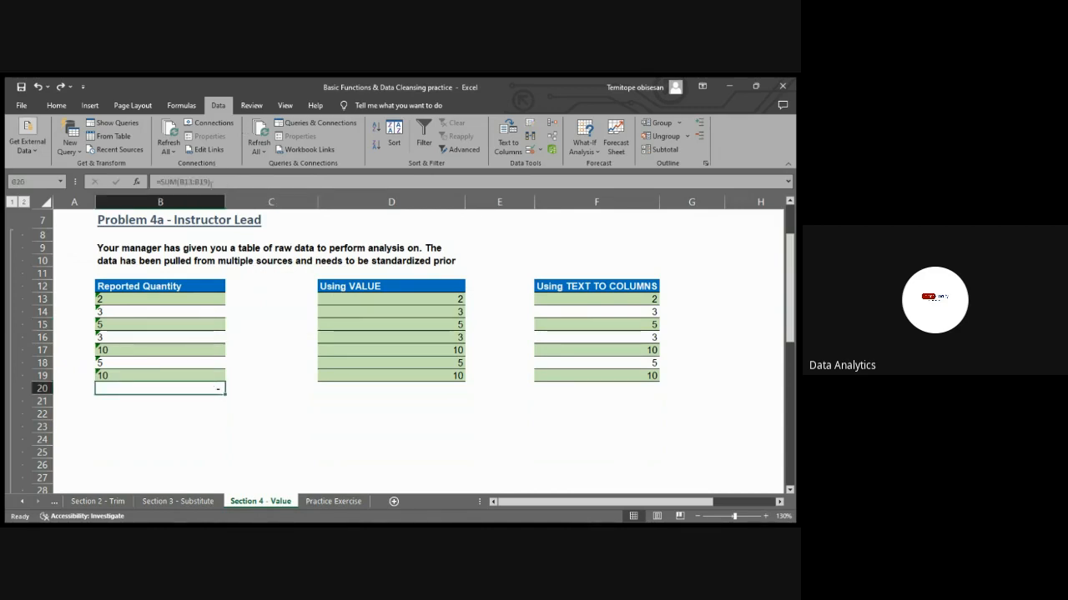
left_click(187, 181)
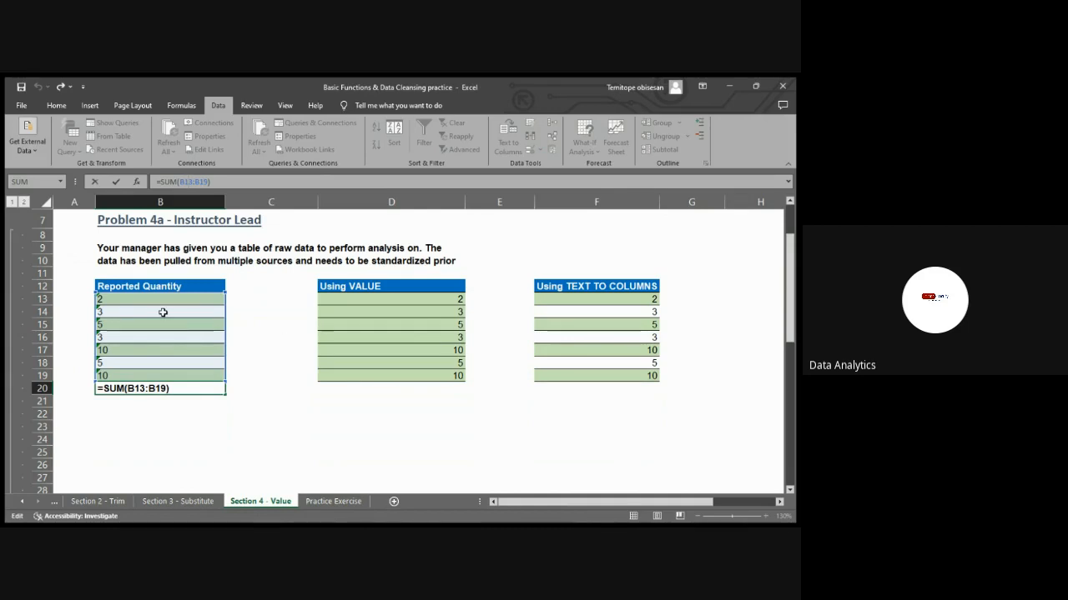
key("Escape")
Run Text to Columns again on B13:B19 to turn the Reported Quantity entries into numbers in place
left_click_drag(159, 300, 153, 370)
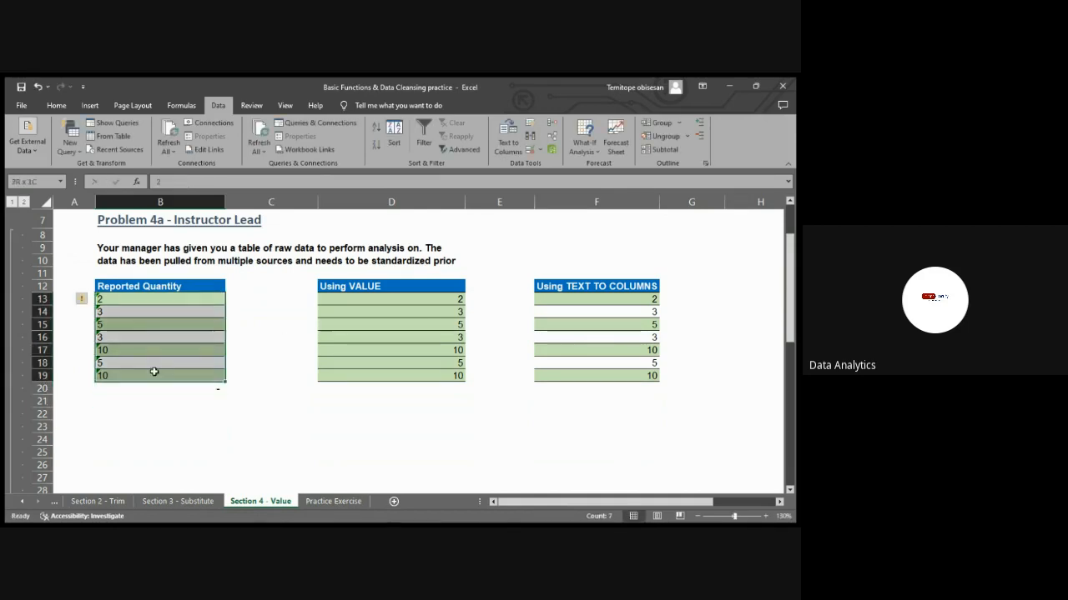
left_click(505, 140)
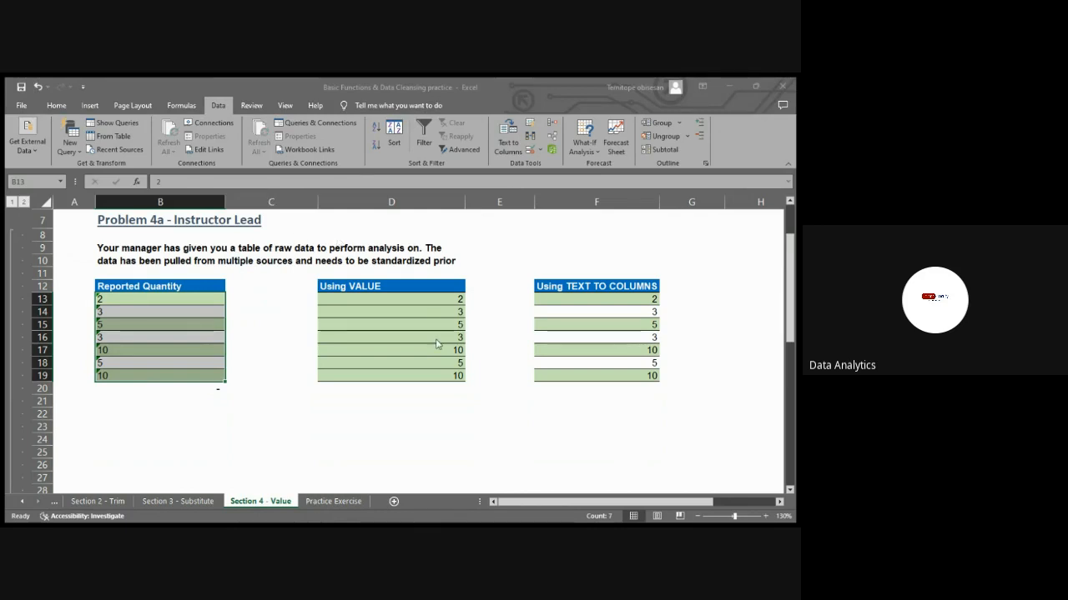
left_click(487, 346)
left_click(304, 338)
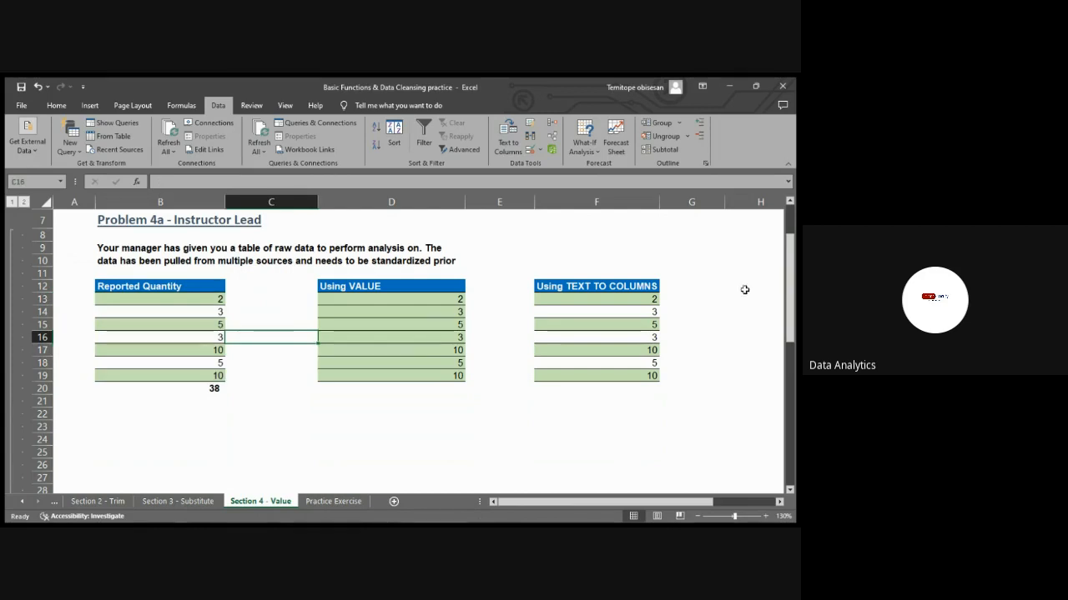
left_click_drag(794, 276, 795, 183)
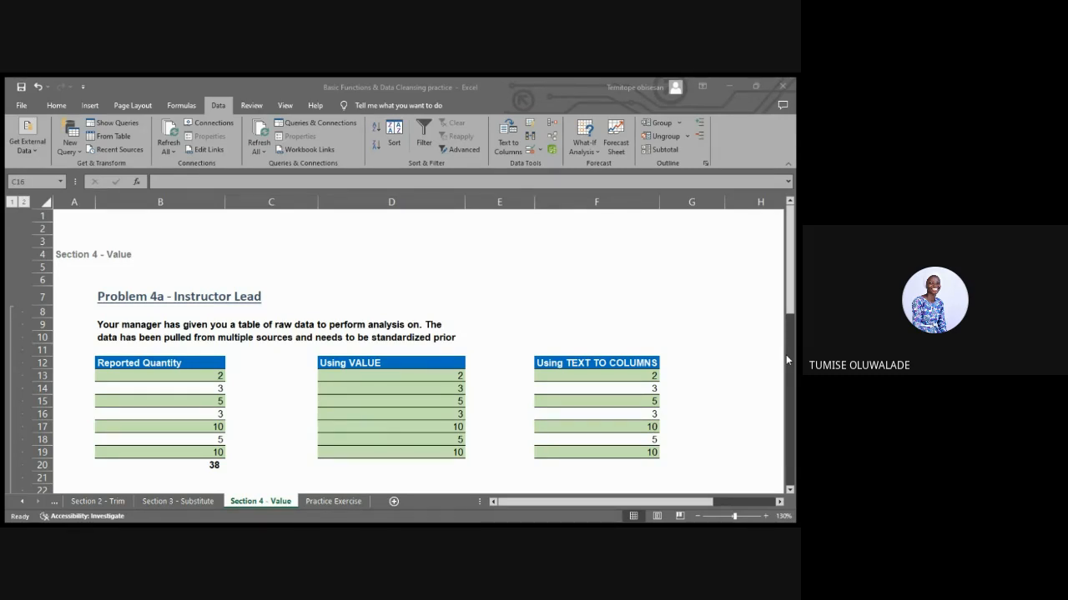
On the Section 3 - Substitute sheet, remove the quotation marks in C42 so the formula reads =SUBSTITUTE(SUBSTITUTE(B42,2013,2015),2014,2016)
left_click(569, 484)
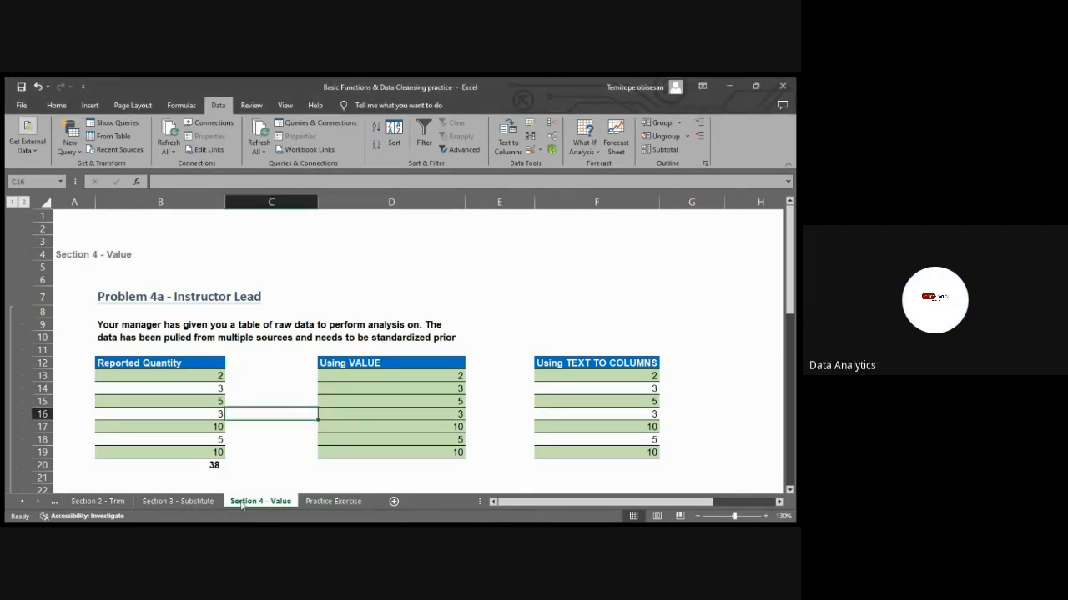
left_click(178, 501)
left_click(401, 349)
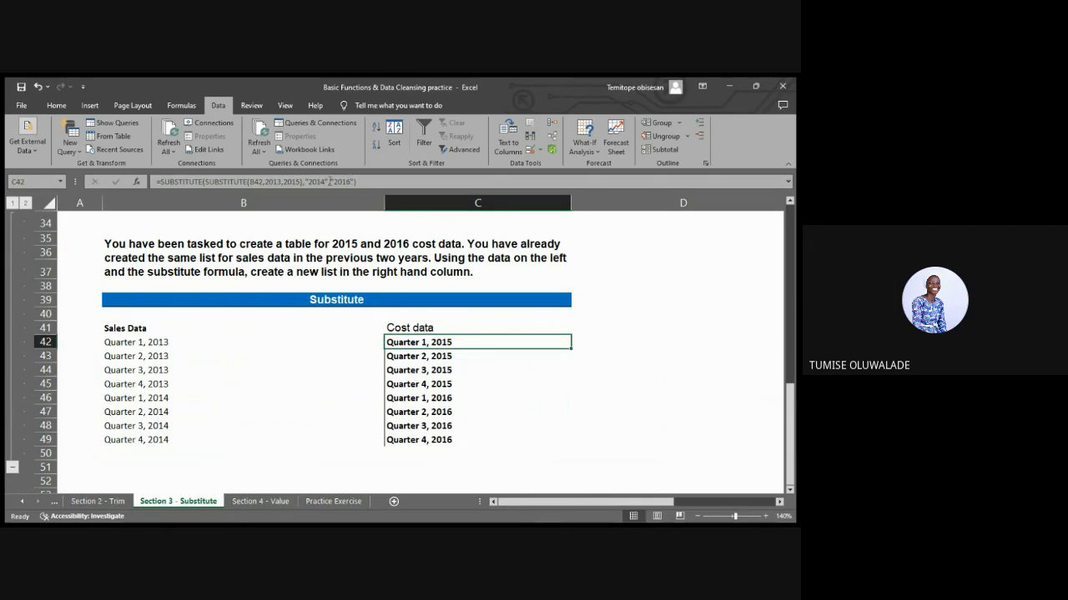
left_click(329, 181)
key("BackSpace")
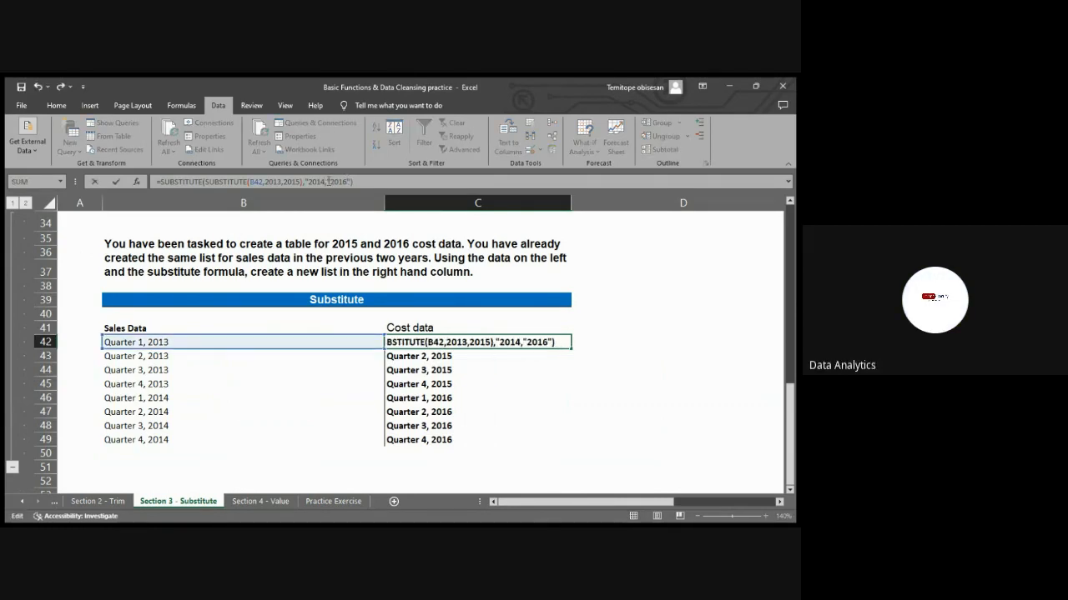
left_click(309, 182)
key("BackSpace")
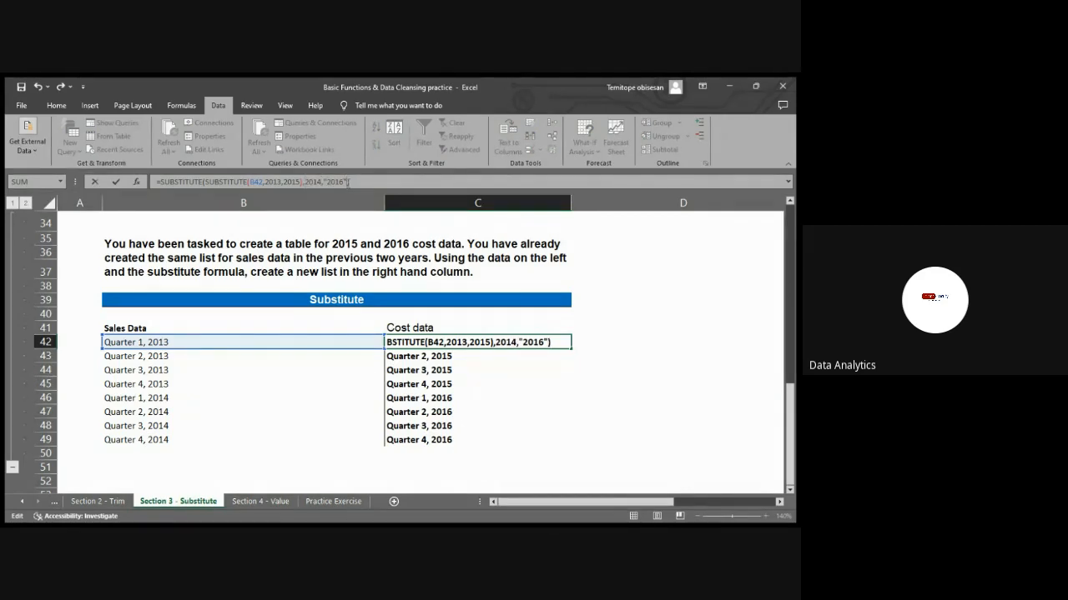
left_click(347, 181)
key("BackSpace")
left_click(327, 181)
key("BackSpace")
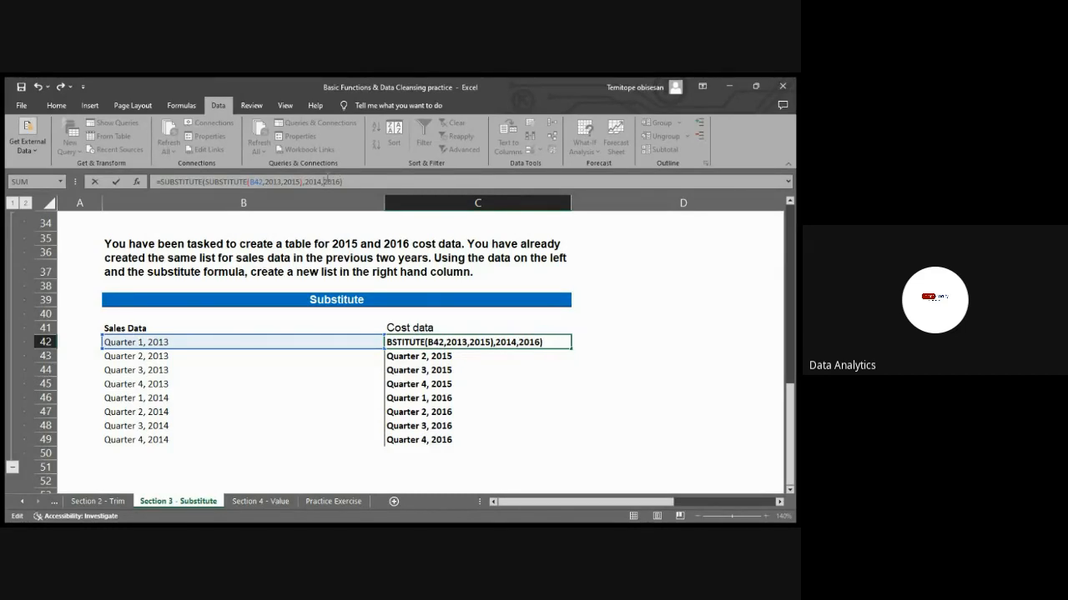
key("Return")
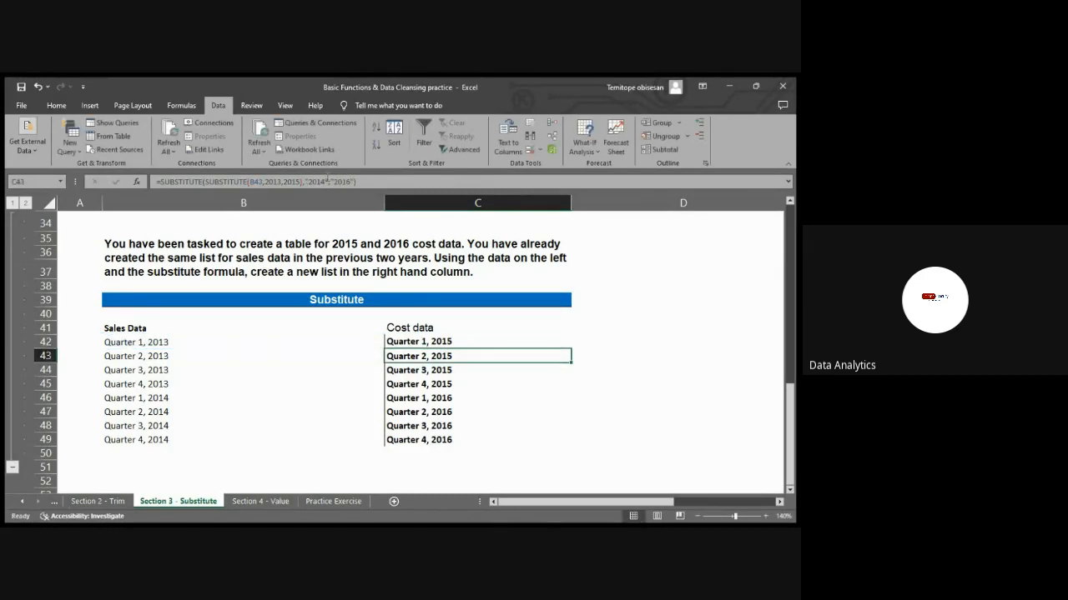
Fill the unquoted SUBSTITUTE formula from C42 down through C49
left_click(477, 341)
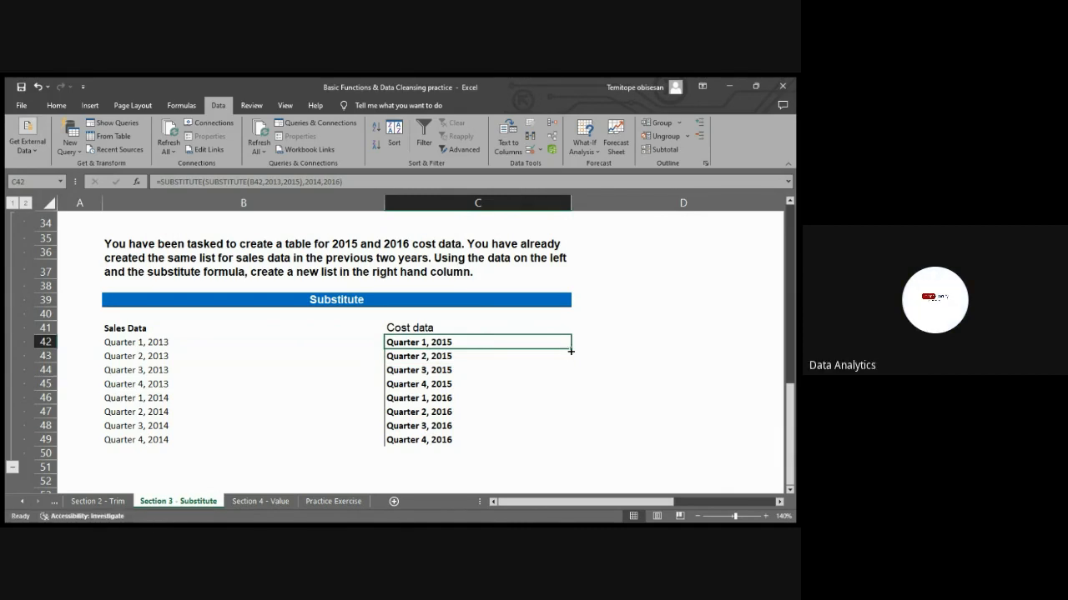
left_click_drag(570, 350, 565, 445)
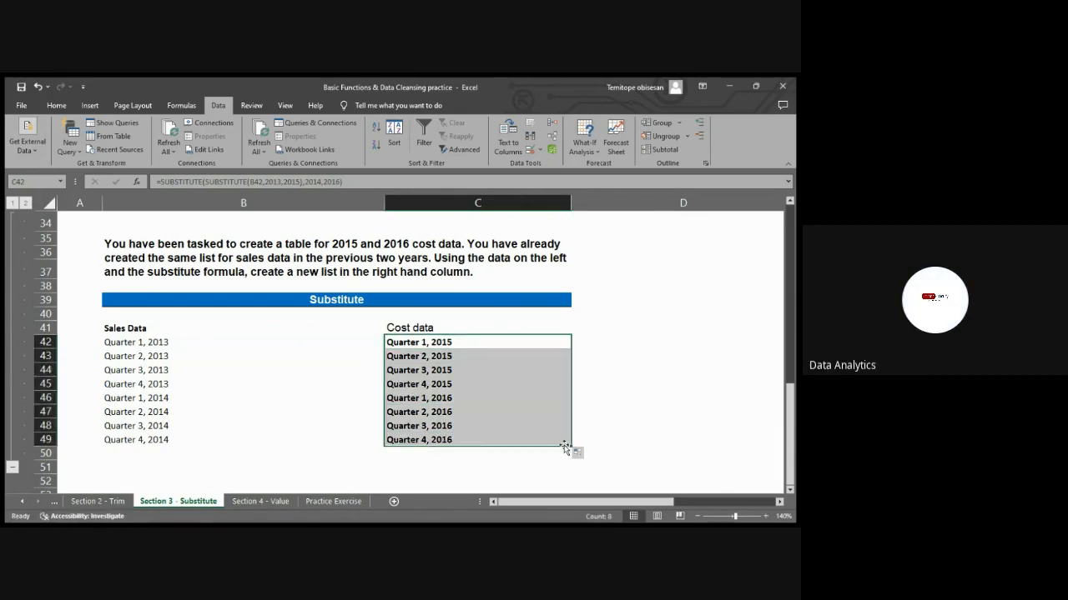
left_click(642, 388)
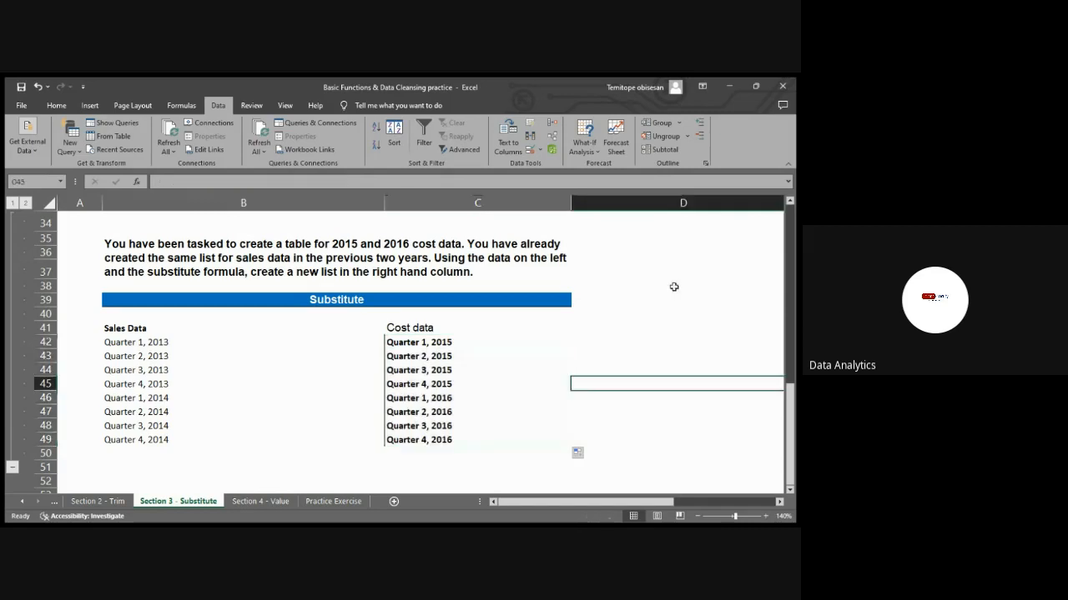
Examine the Practice Exercise sheet's instructions and employee table, and return to the Section 4 - Value sheet
left_click(727, 87)
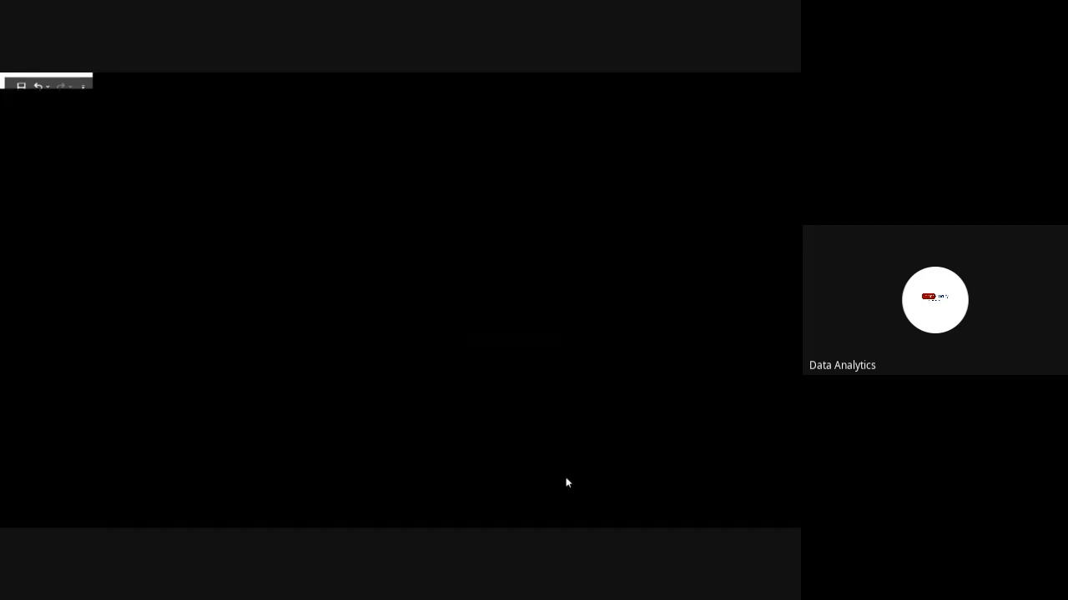
left_click(566, 479)
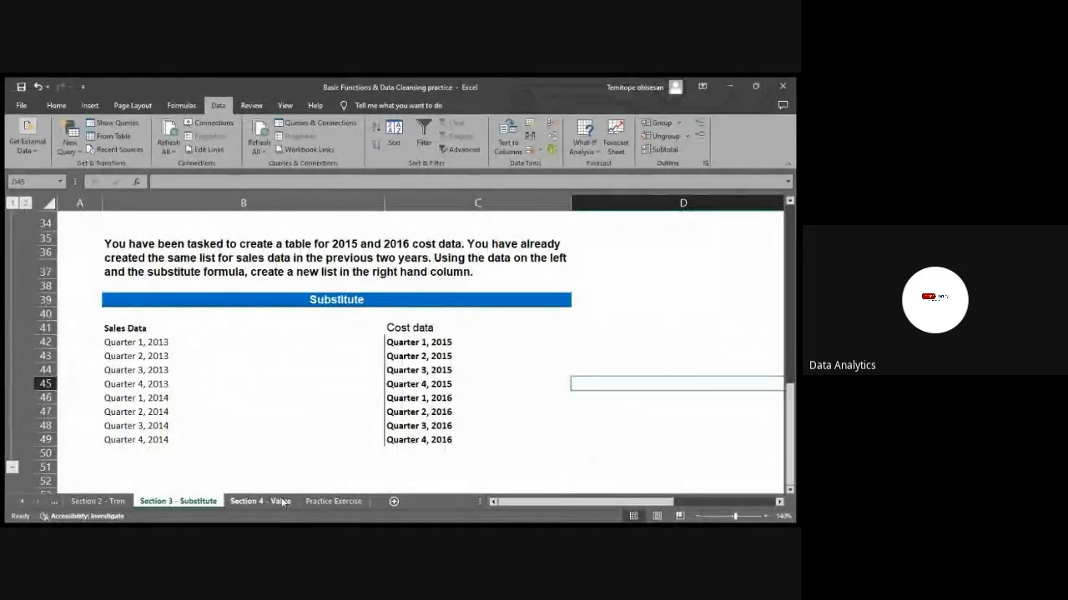
left_click(285, 501)
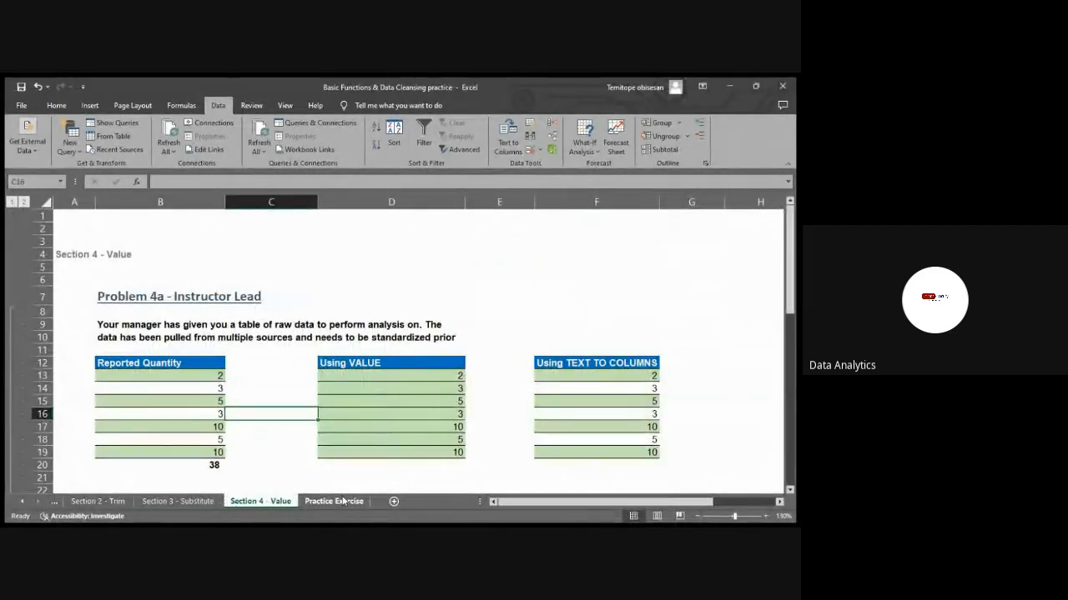
left_click(333, 502)
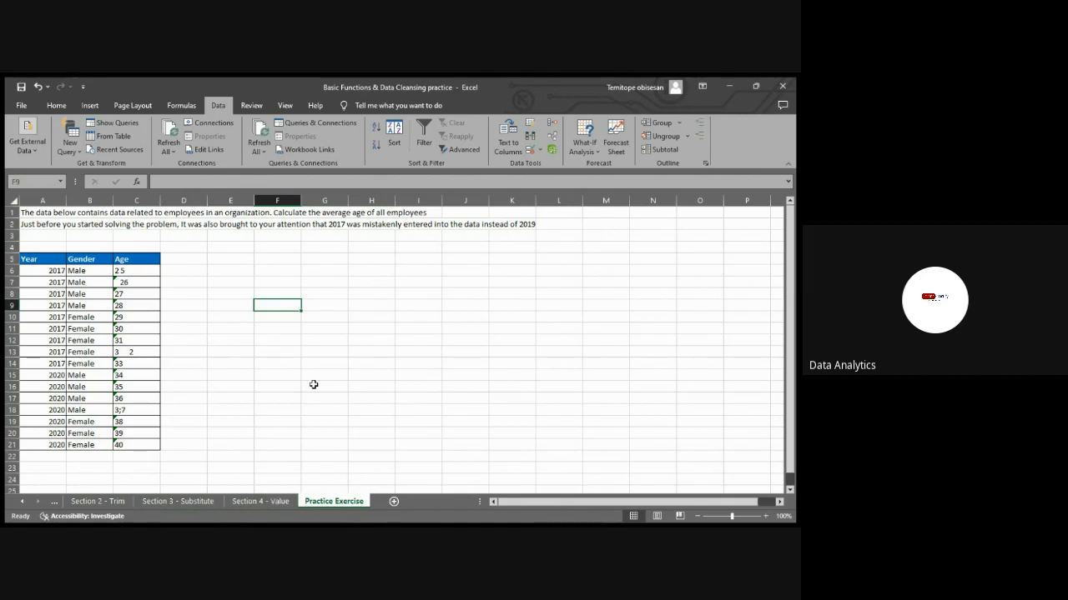
left_click(251, 503)
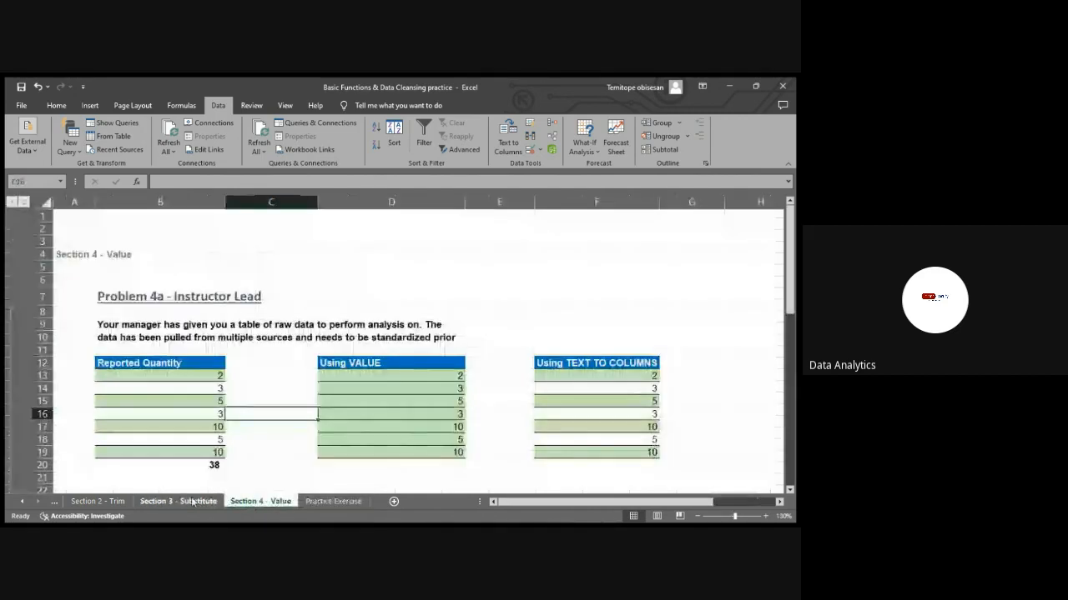
Review the Section 1 - Clean, Section 2 - Trim and Section 3 - Substitute worksheets
left_click(179, 503)
left_click(94, 502)
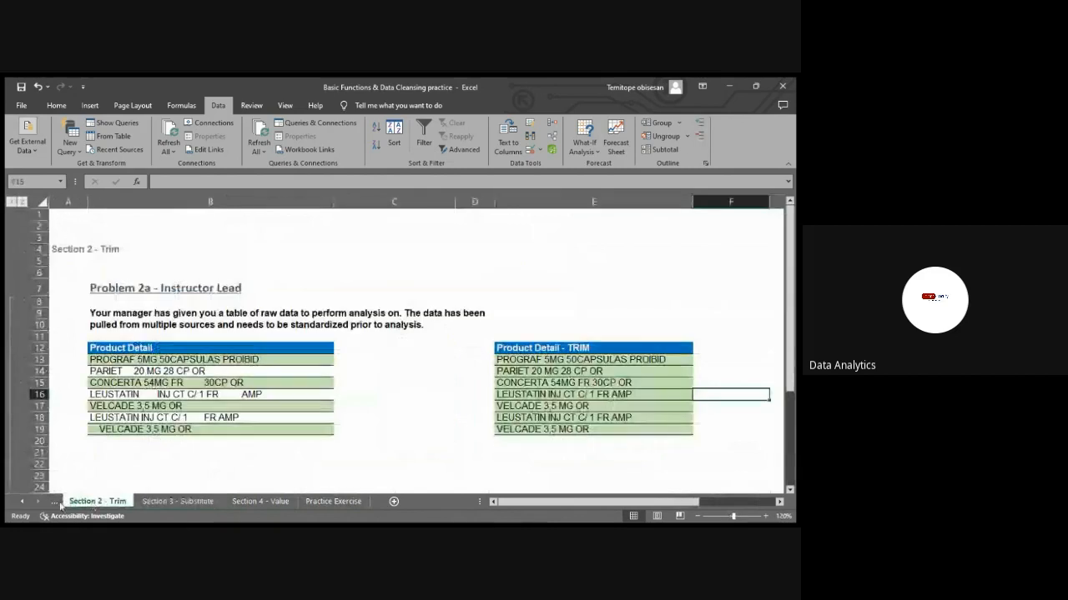
left_click(54, 501)
left_click(98, 501)
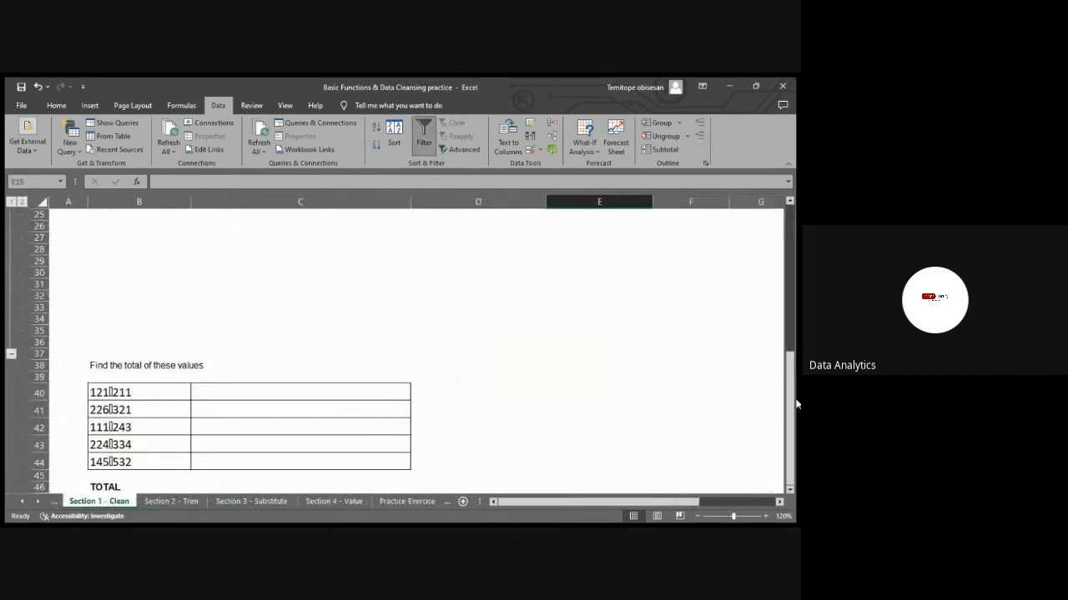
left_click(171, 502)
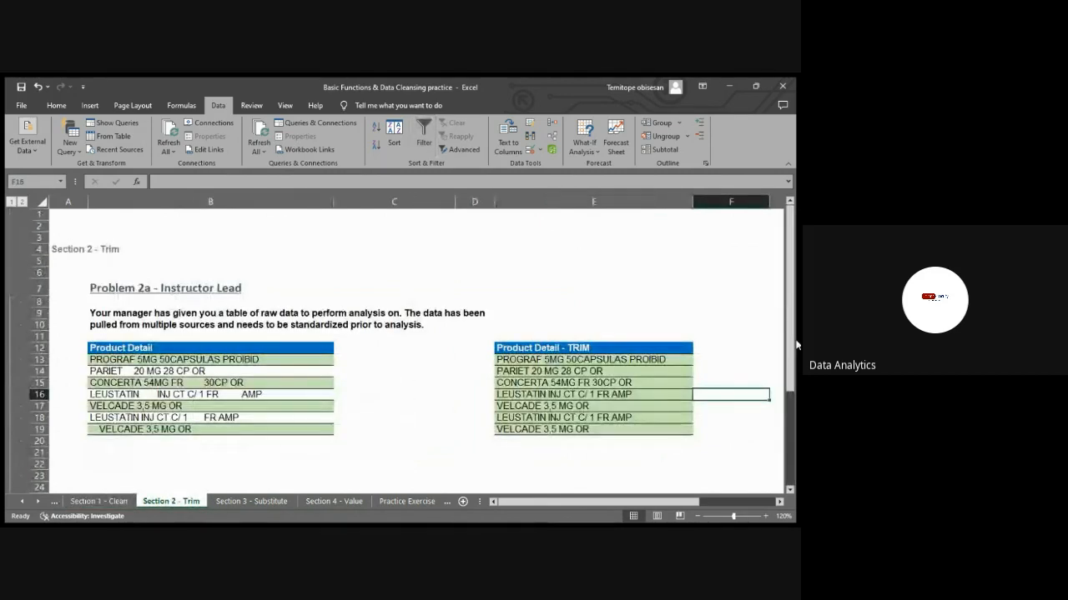
left_click(267, 502)
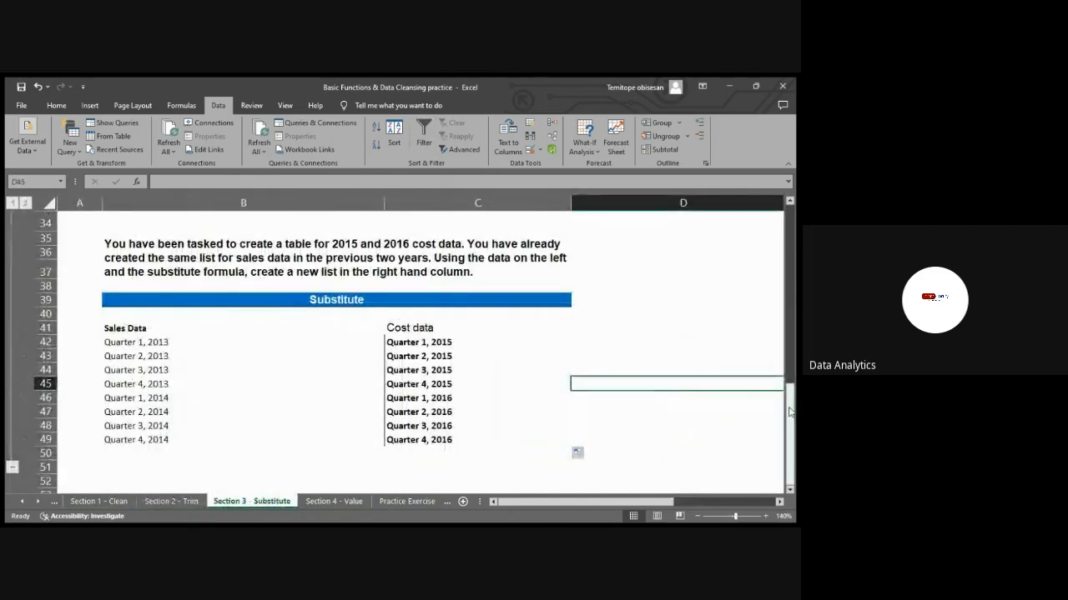
On the Section 3 - Substitute sheet, fill the 3-5MG note in C14 with red
scroll(442, 411, "up", 11)
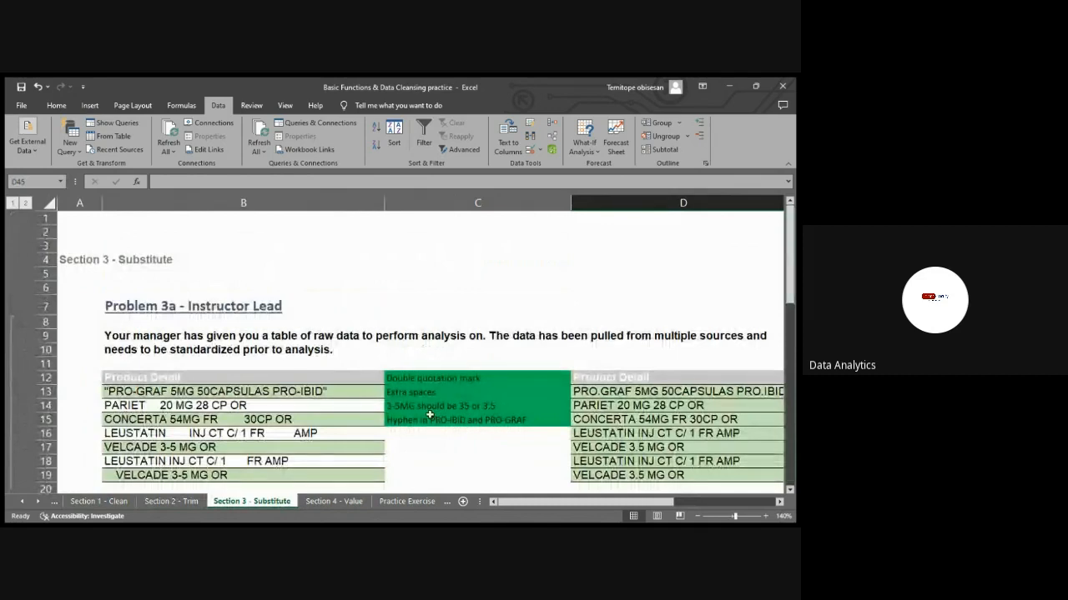
left_click(404, 406)
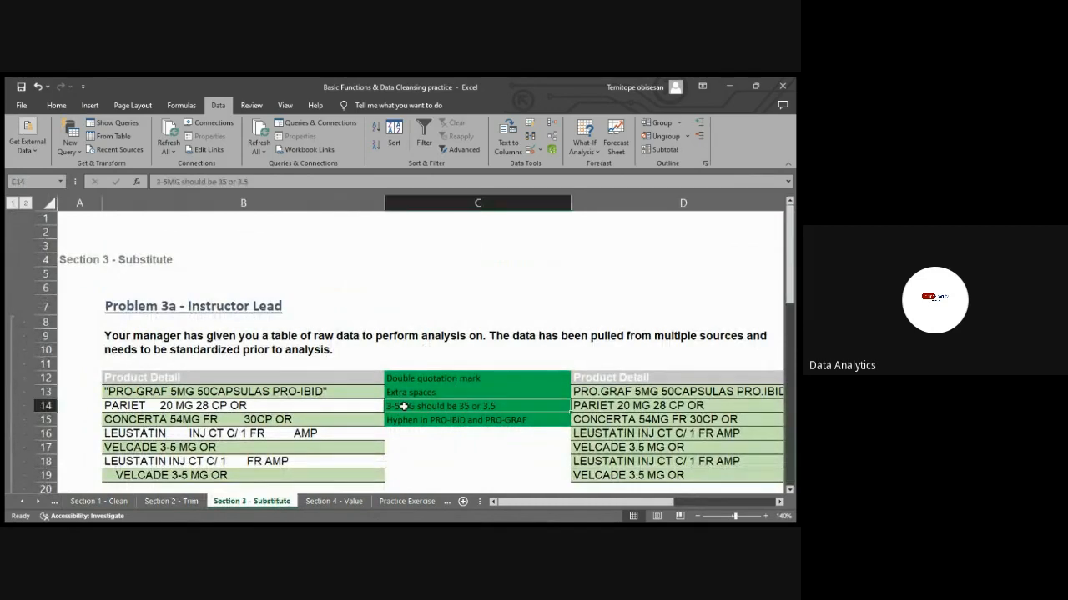
left_click(56, 105)
left_click(178, 149)
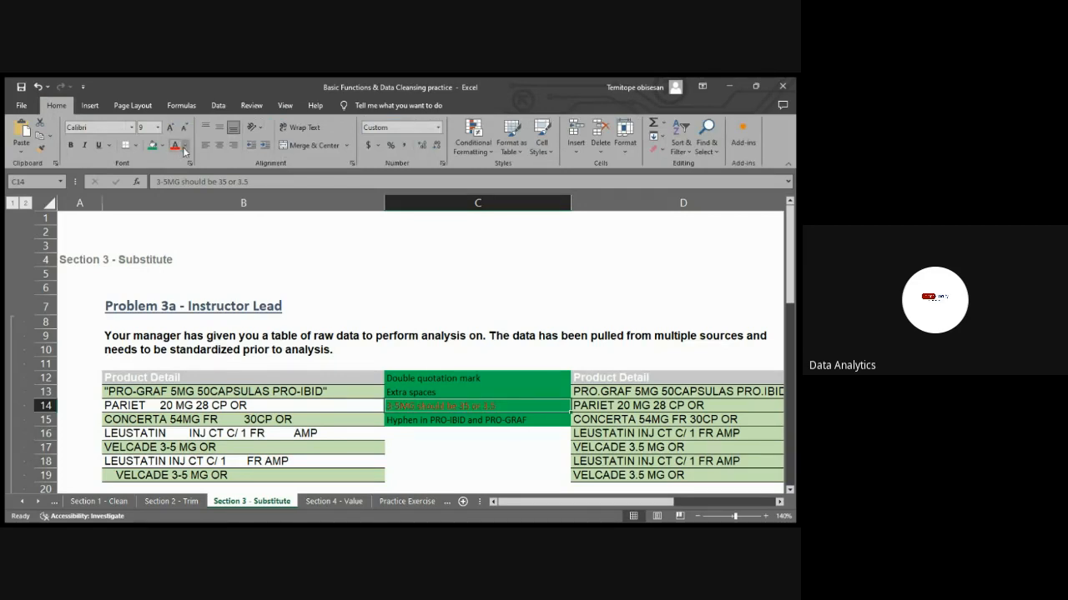
key("ctrl+z")
left_click(164, 146)
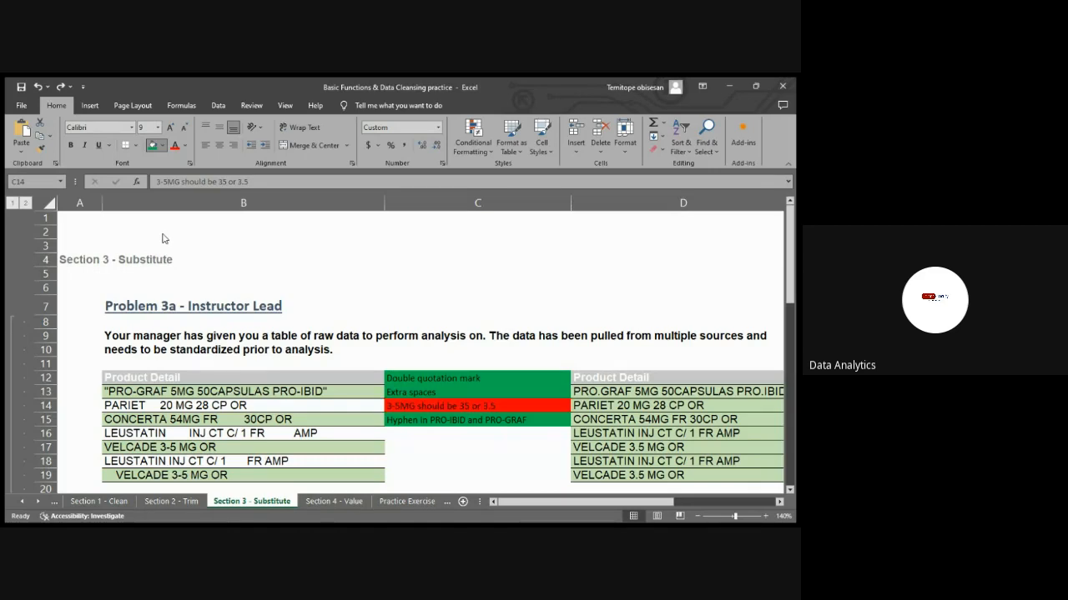
left_click(162, 234)
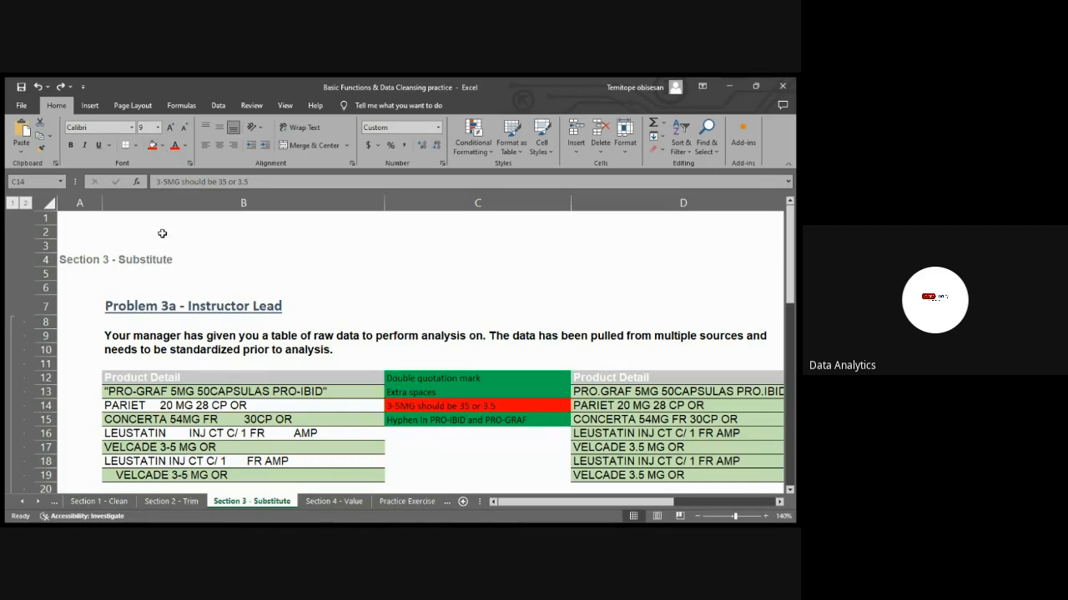
Edit the note in C14 to read "3-5MG should be 3.5"
left_click(472, 417)
left_click(484, 405)
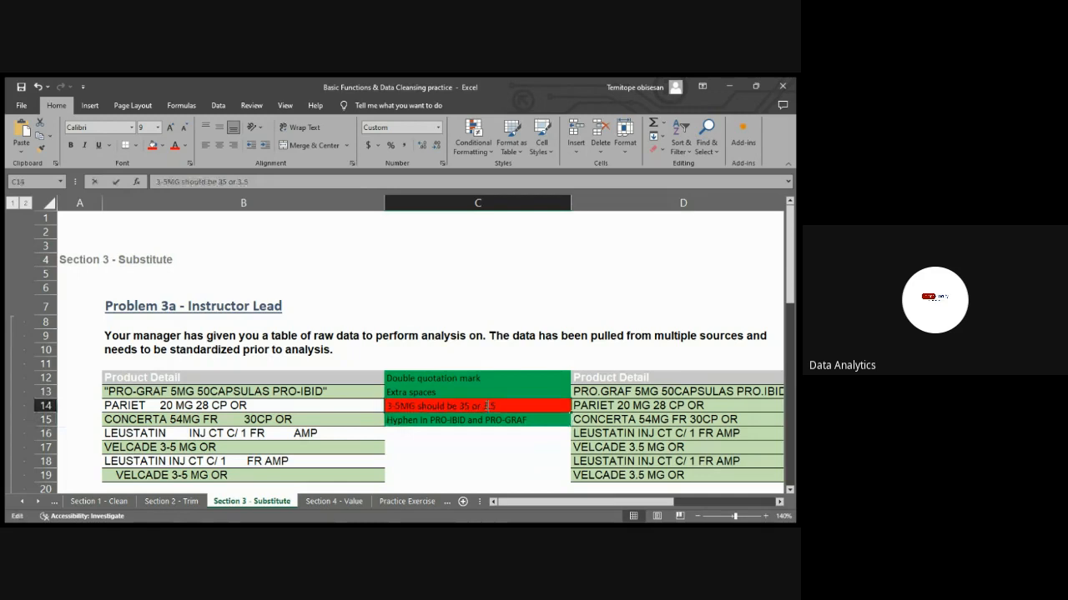
double_click(485, 407)
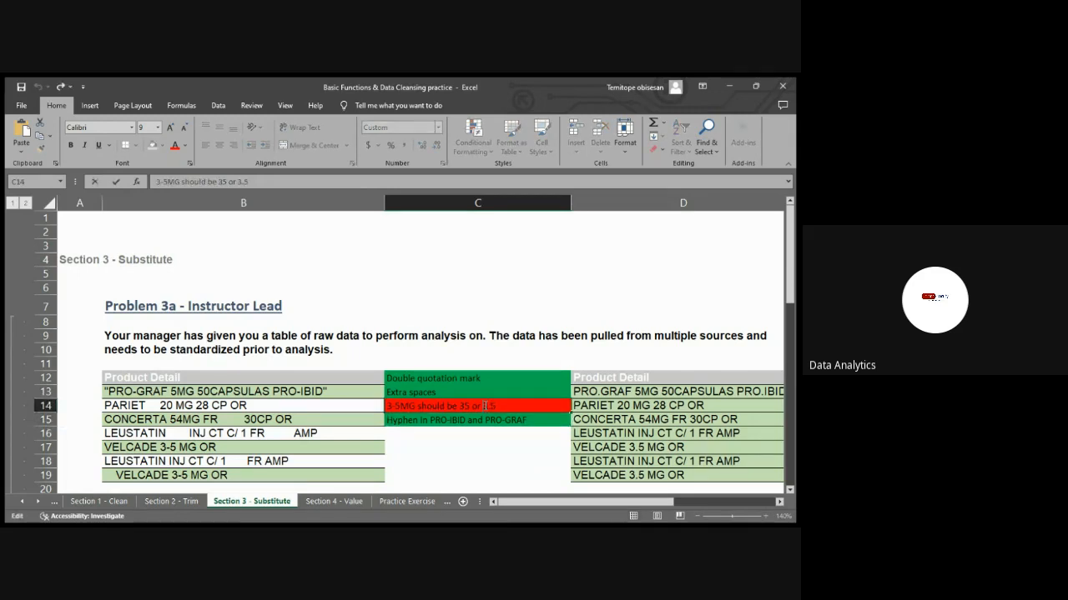
key("BackSpace")
key("BackSpace")
key("BackSpace")
key("BackSpace")
key("BackSpace")
key("BackSpace")
key("Return")
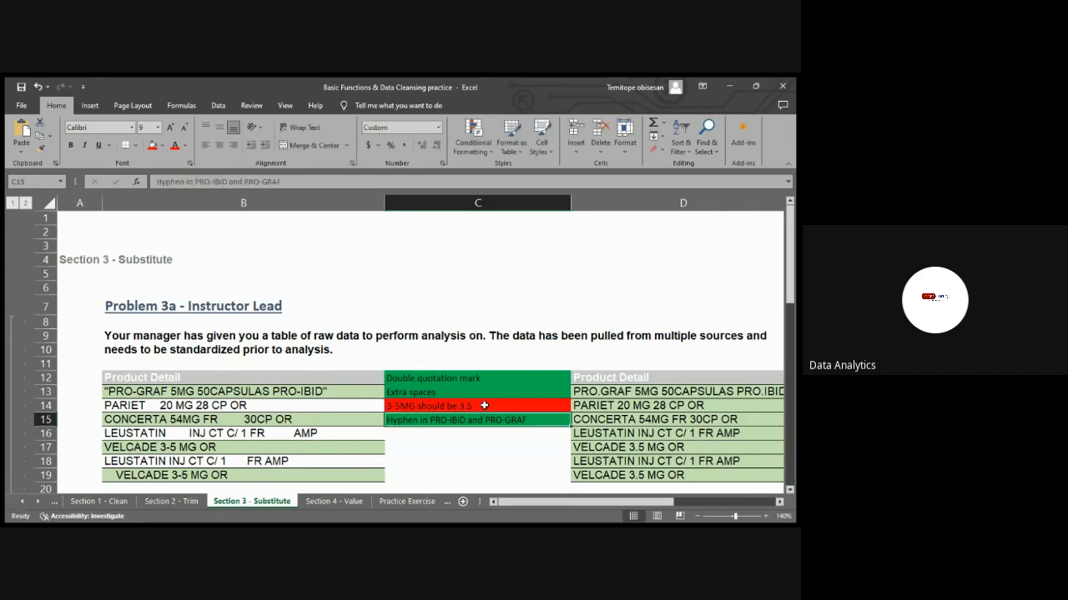
left_click(543, 461)
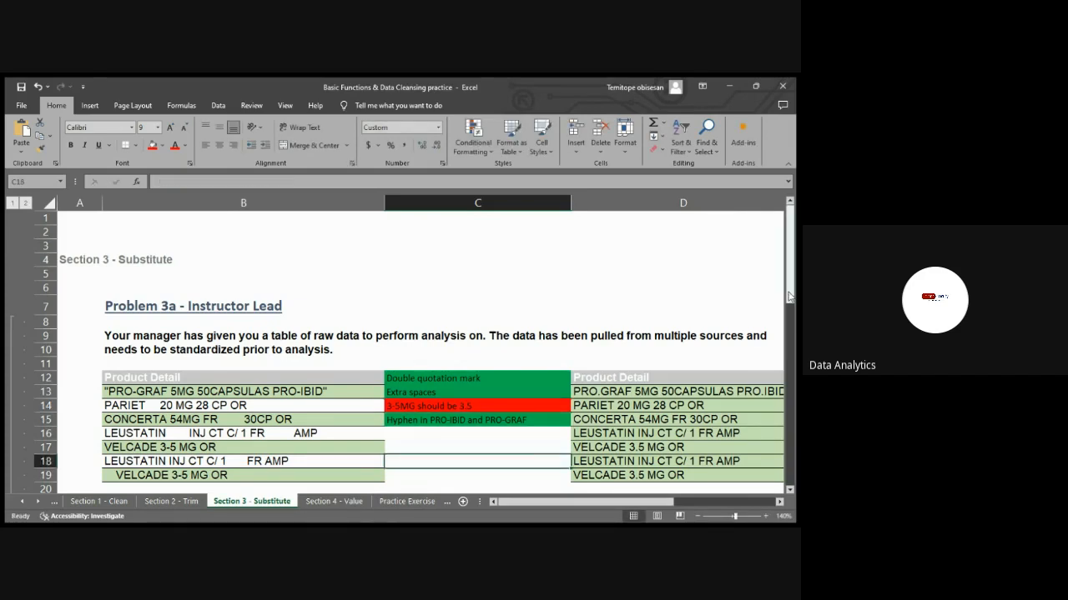
Look over the Substitute cost data and the Practice Exercise sheet, and return to the start of the Section 4 - Value sheet
left_click_drag(789, 288, 782, 498)
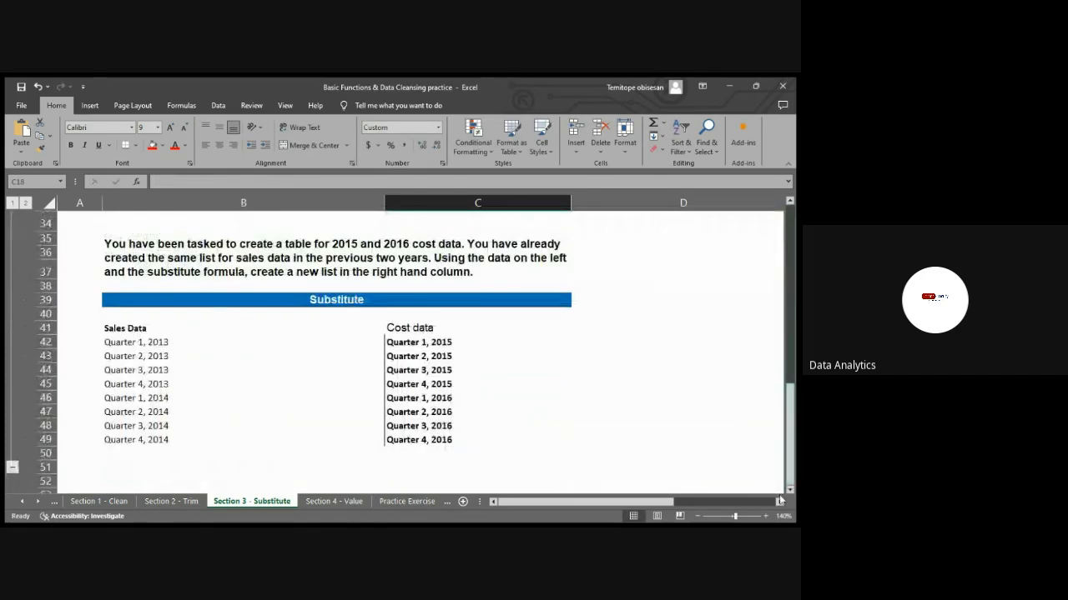
left_click(347, 502)
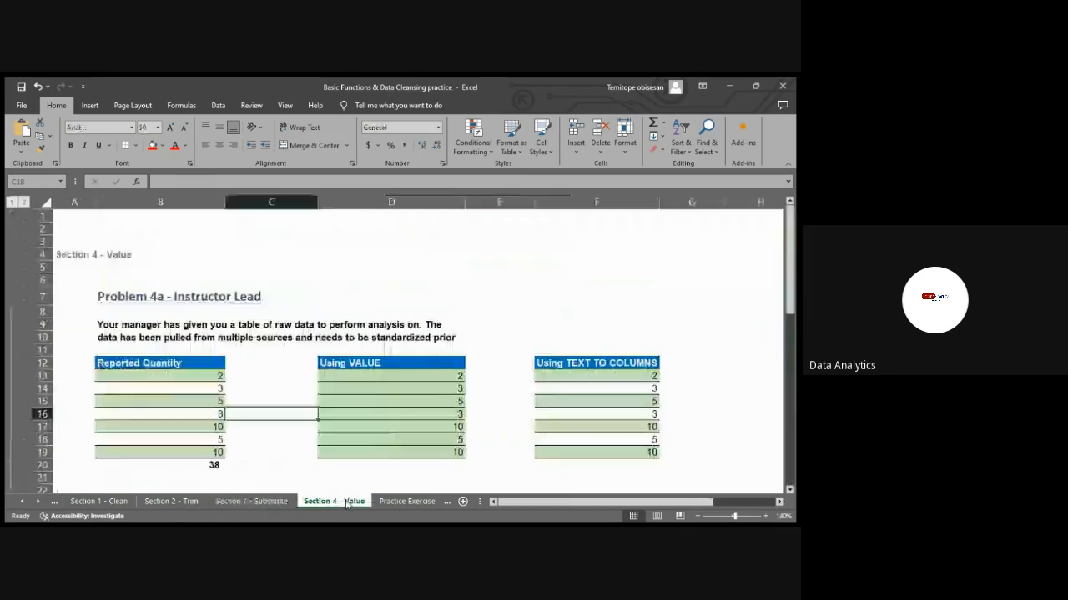
left_click(410, 501)
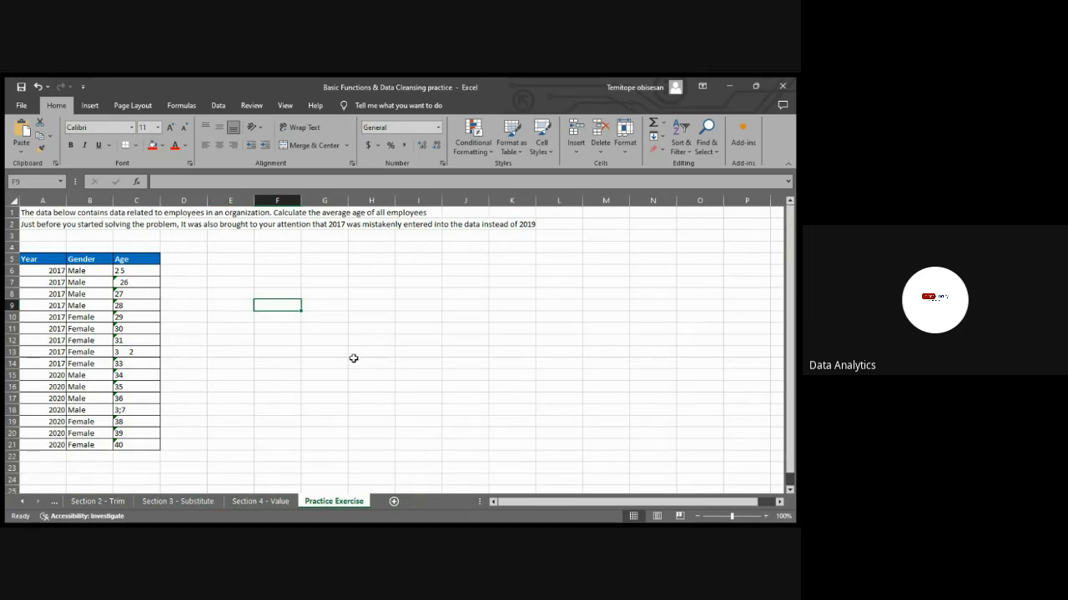
left_click(243, 502)
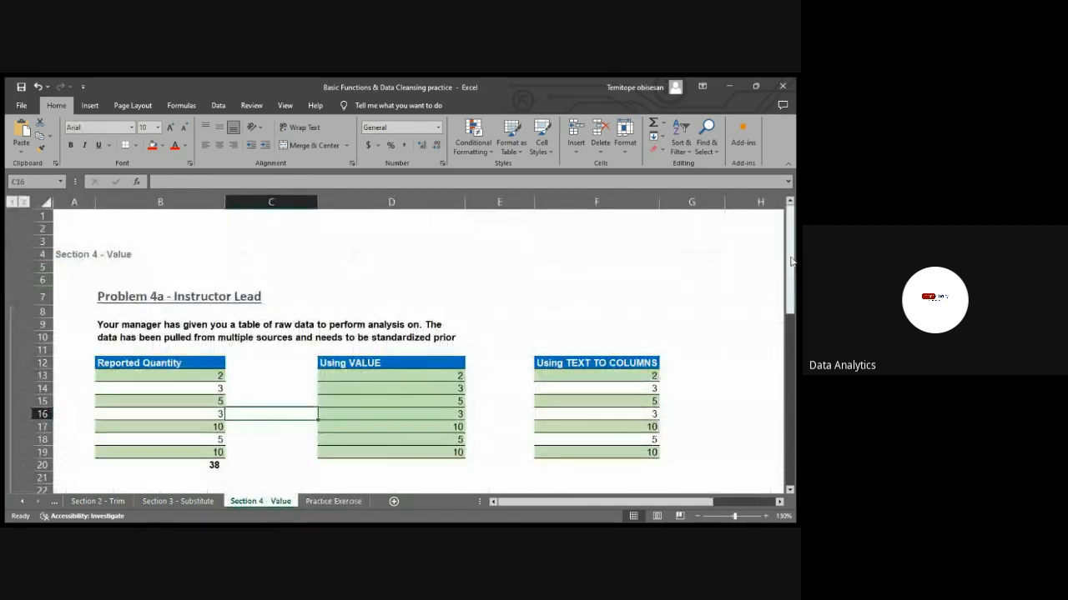
left_click_drag(789, 262, 789, 192)
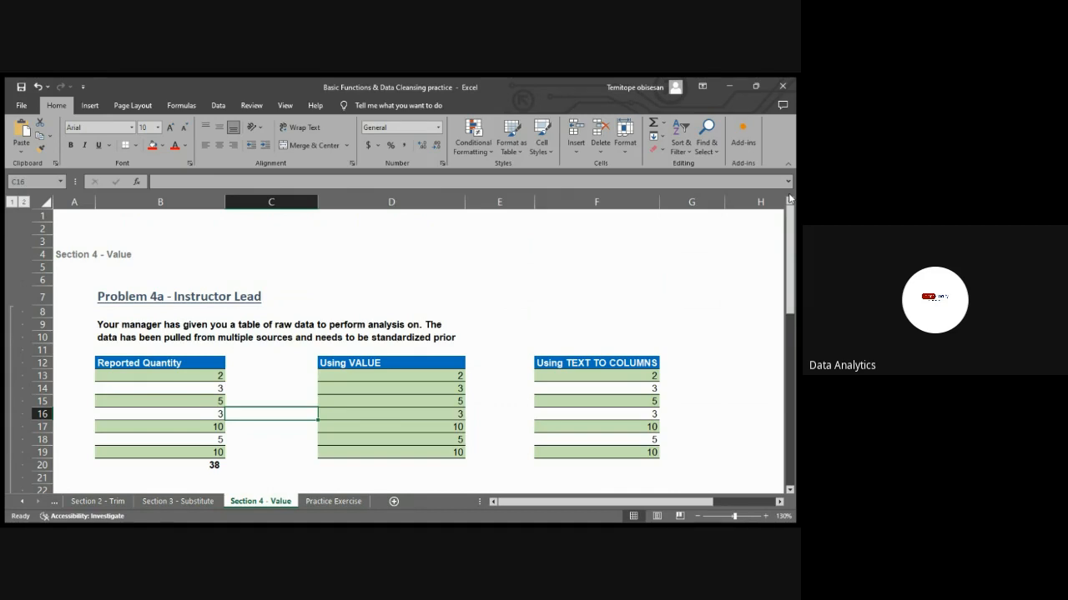
Enter INDEX in E4 and MATCH in E5 on the Section 4 - Value sheet
left_click(506, 254)
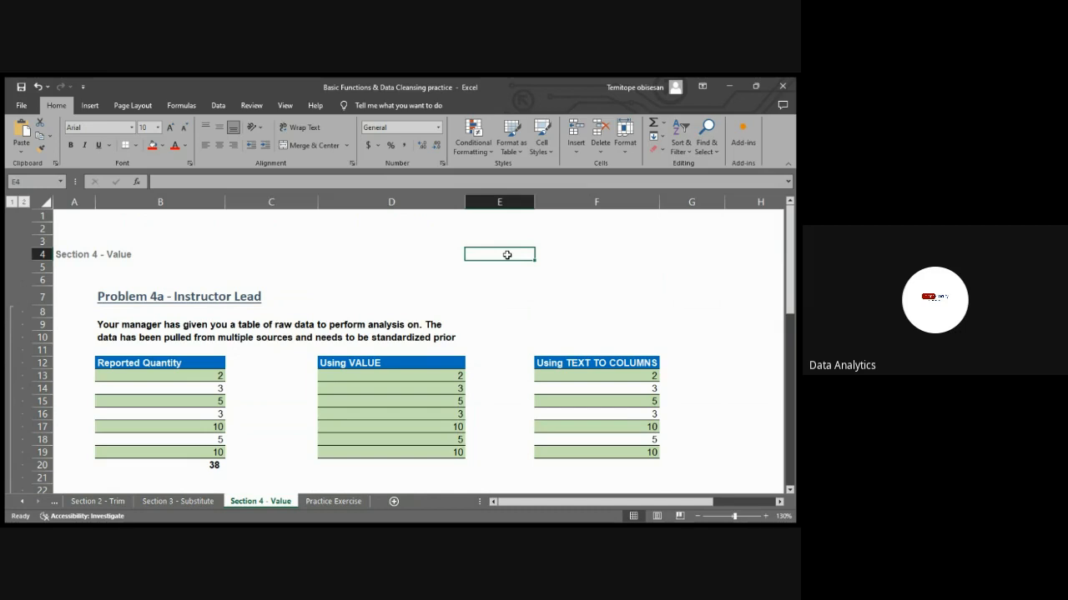
type("In")
key("BackSpace")
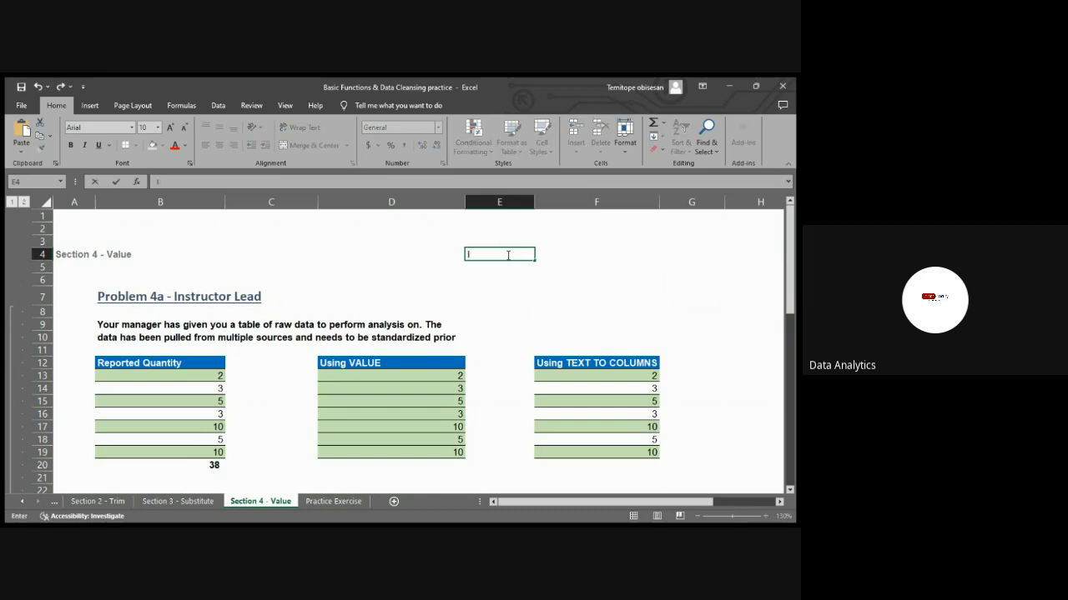
type("NDEX")
key("Return")
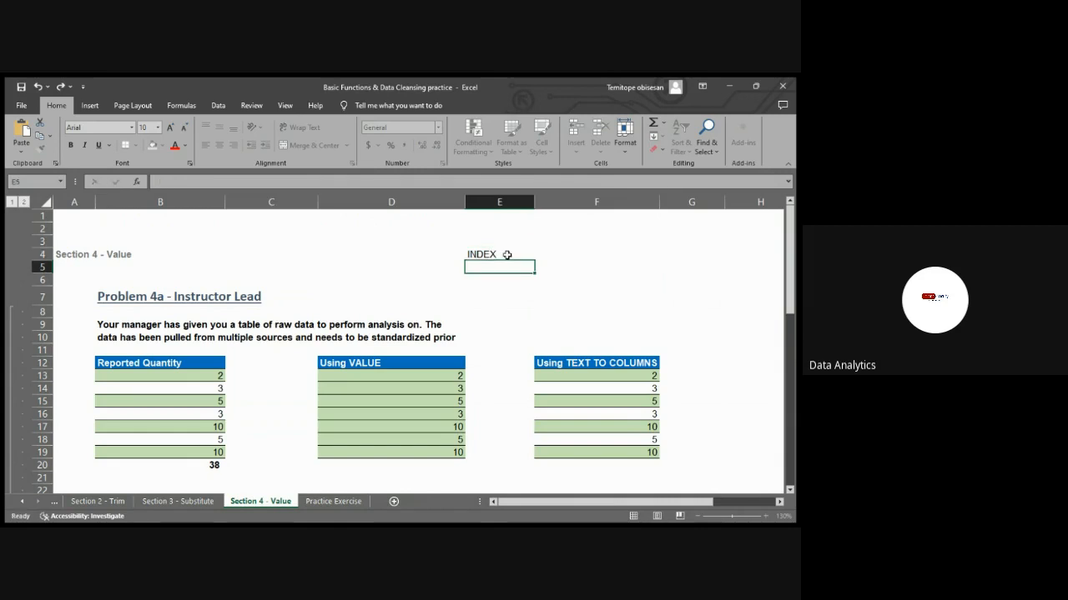
type("MATCH")
key("Return")
Continue the function list in column E with VLOOKUP in E6, HLOOKUP in E7 and XLOOKUP in E8
type("VLO")
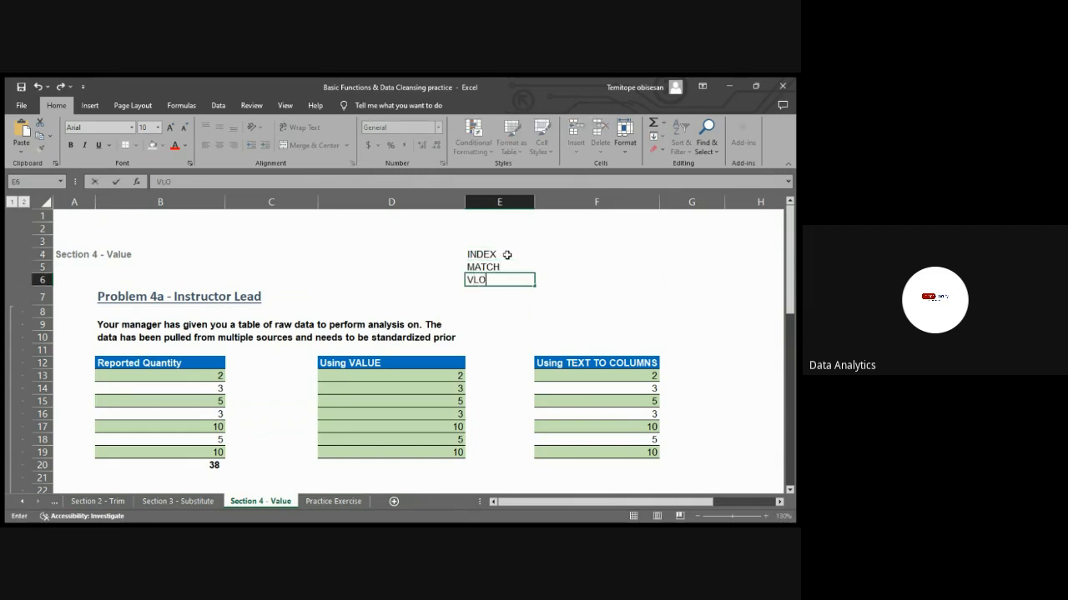
type("OKUP")
key("Return")
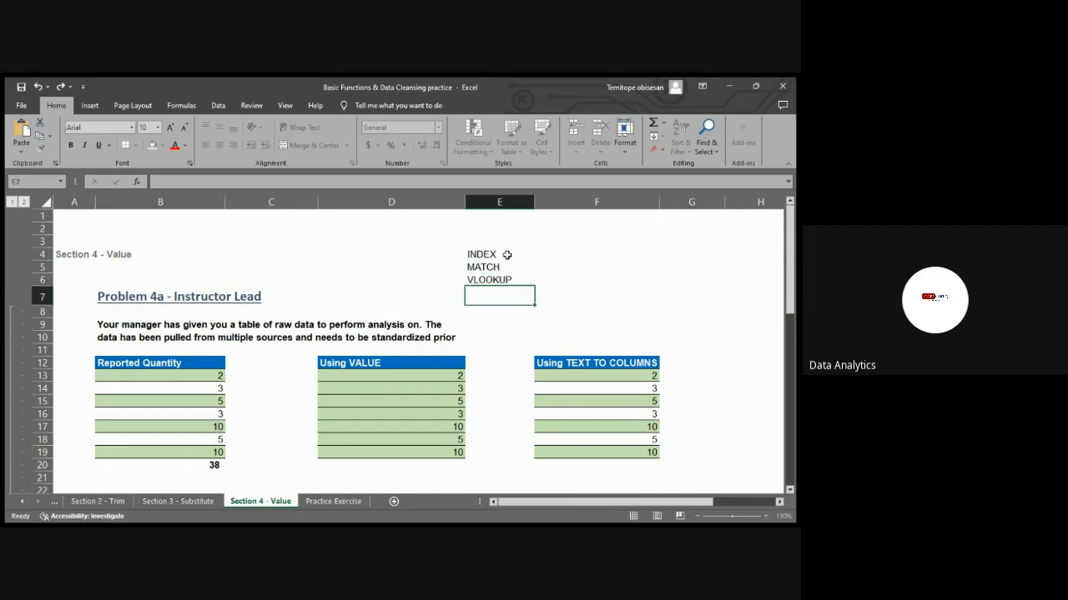
type("HLOOKUP")
key("Return")
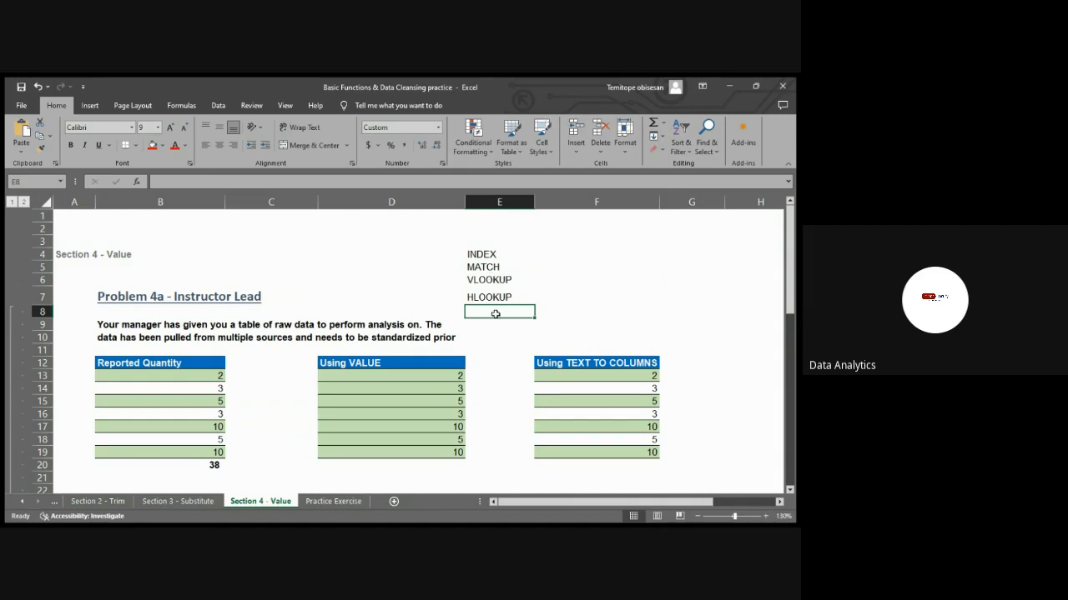
type("XLOOK")
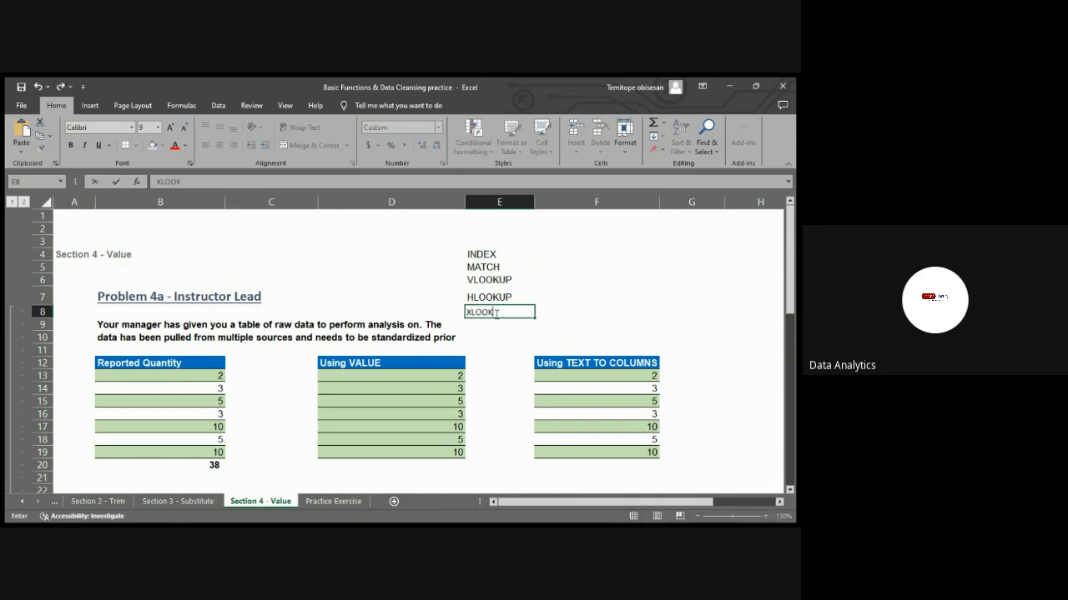
type("UP")
left_click(498, 281)
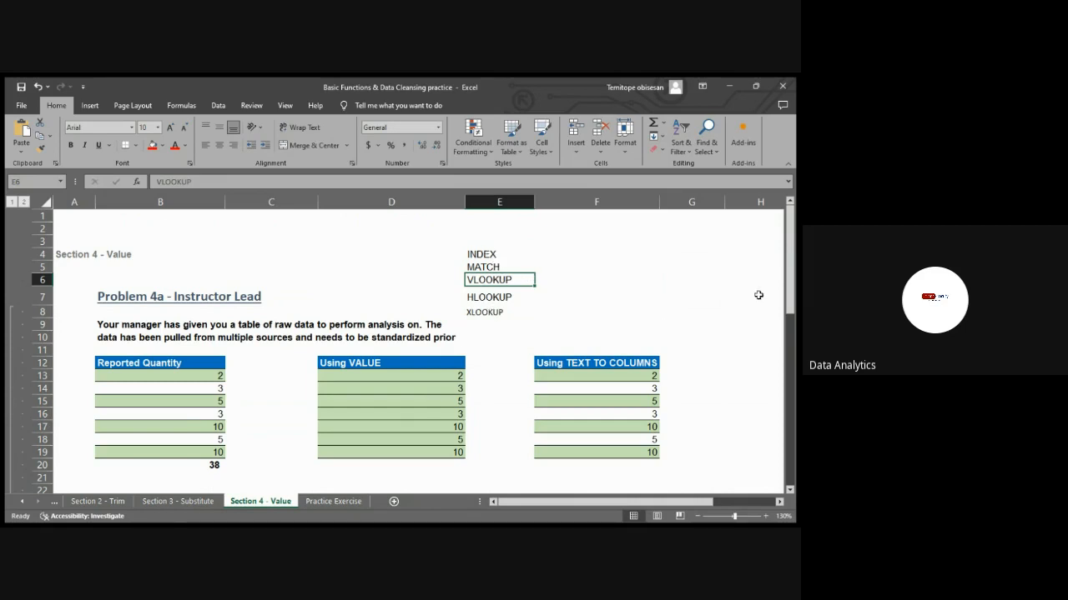
left_click_drag(790, 309, 415, 510)
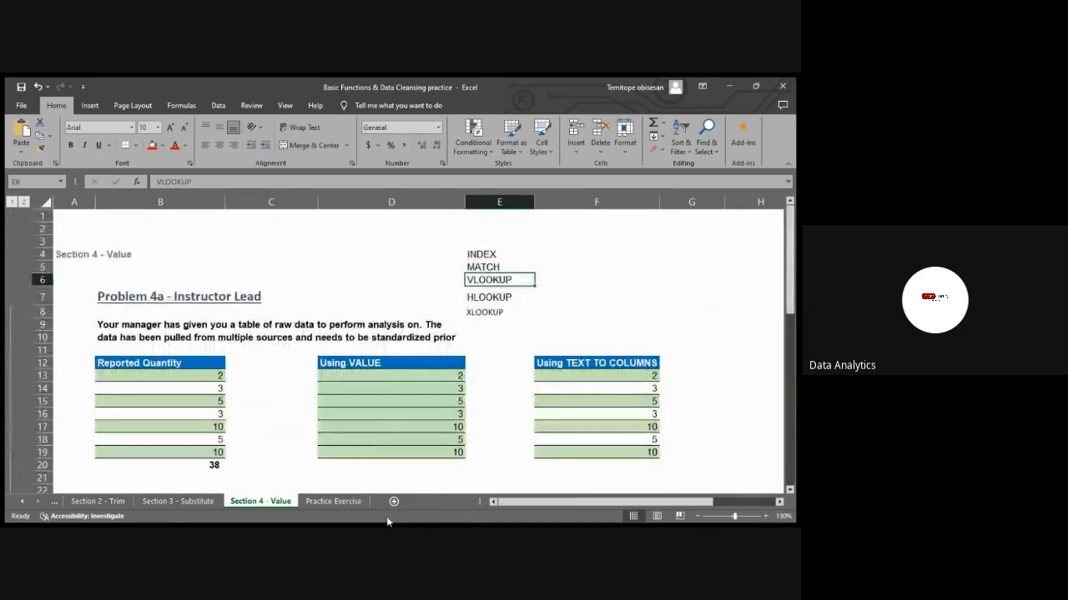
left_click(353, 470)
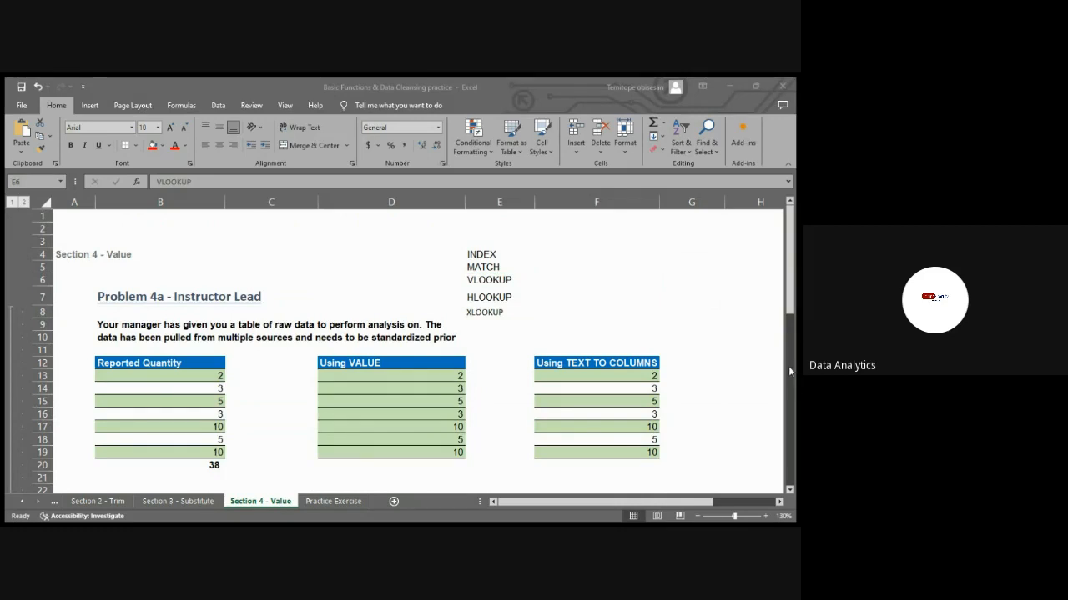